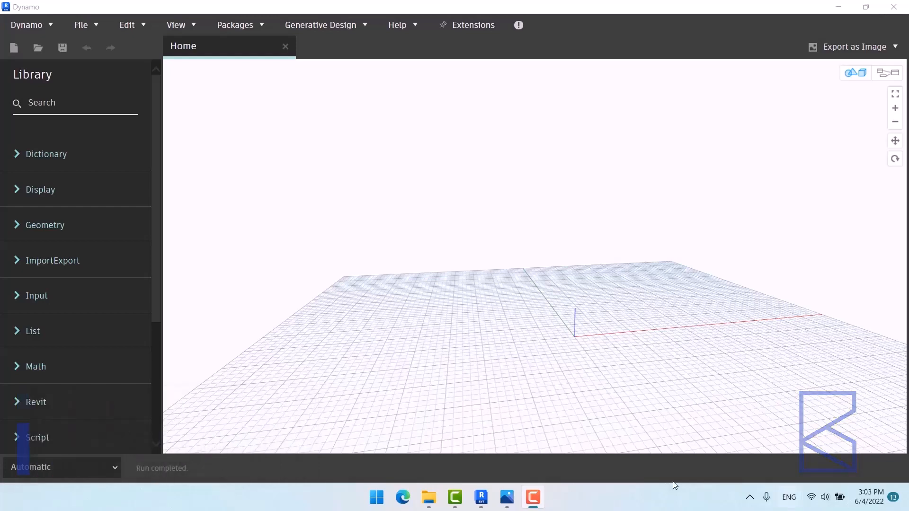
Step: Open reference render S02-06-Table01.jpg in Photos, compare it with Table02, and return
mouse_move(507, 497)
left_click(494, 398)
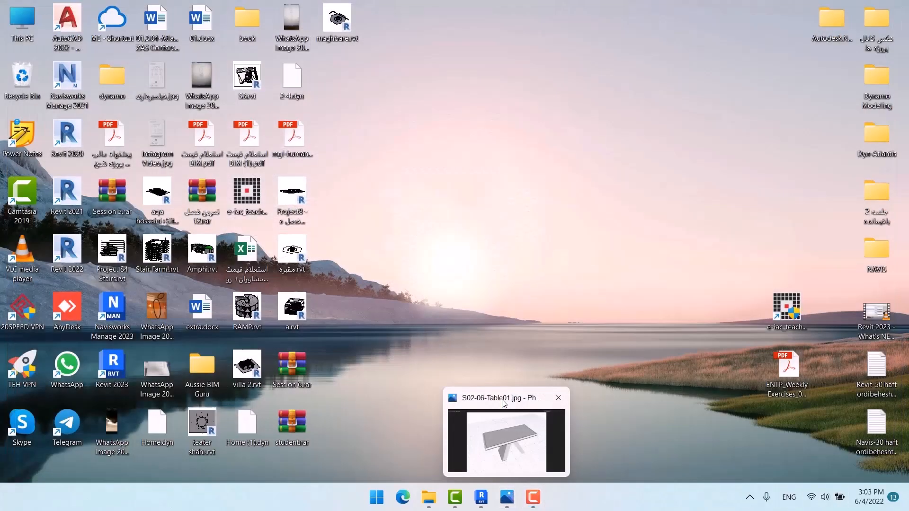
left_click(500, 407)
key("Right")
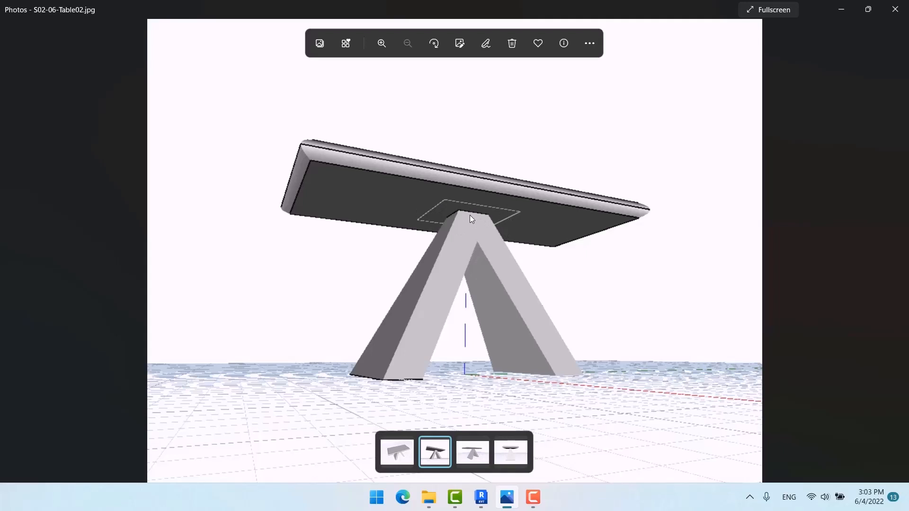
key("Left")
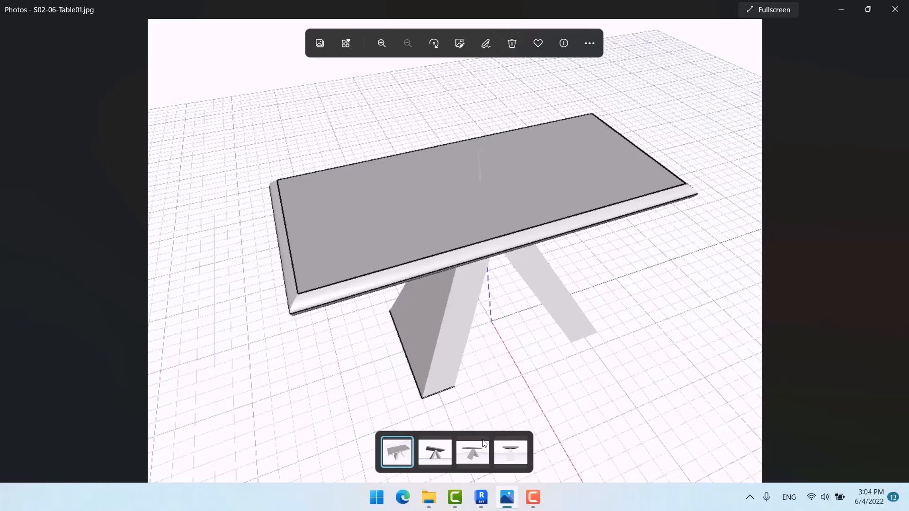
Step: Bring Dynamo forward and switch the canvas from the 3D background to node view
mouse_move(481, 497)
left_click(541, 447)
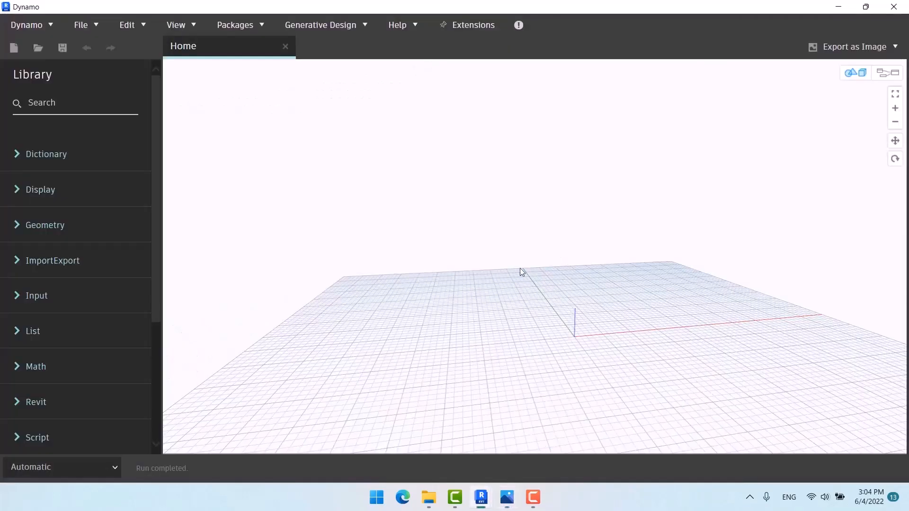
right_click(500, 255)
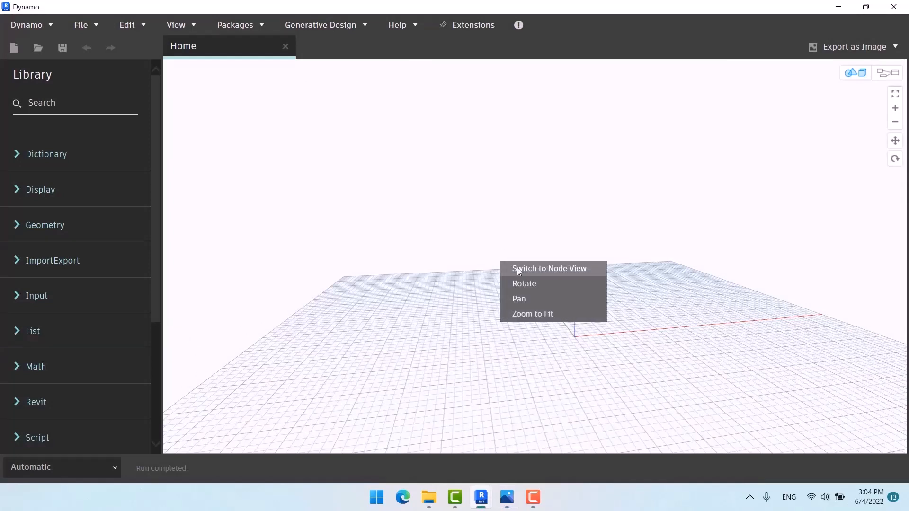
left_click(519, 268)
Step: Add a Point.ByCoordinates node via the 'poi' search and position it
right_click(482, 211)
type("point")
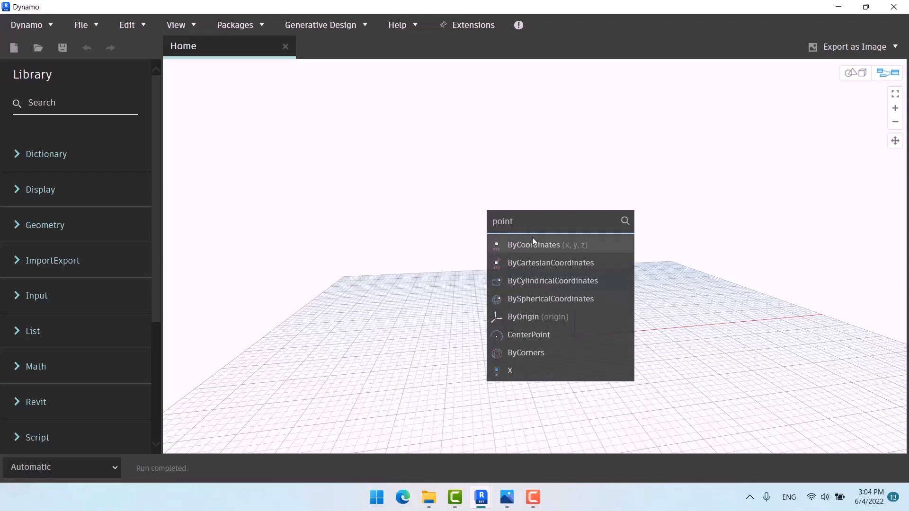
left_click(532, 244)
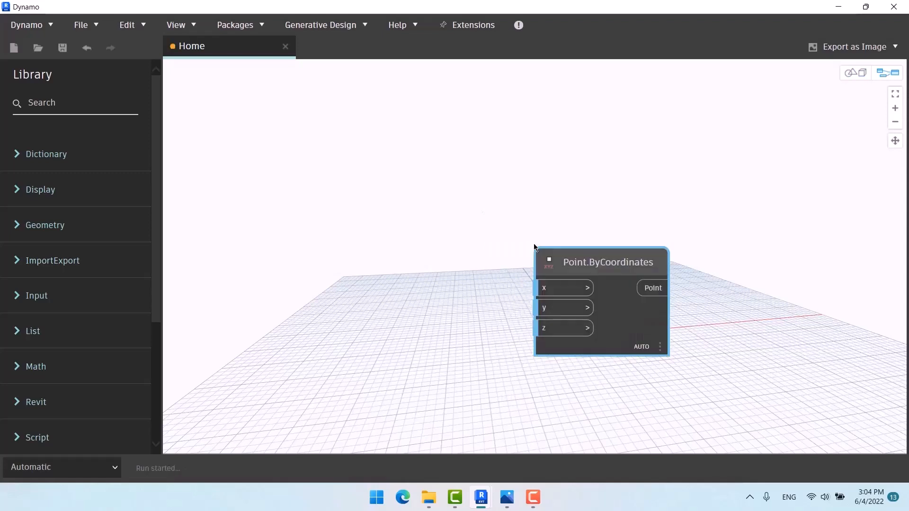
left_click_drag(574, 260, 403, 130)
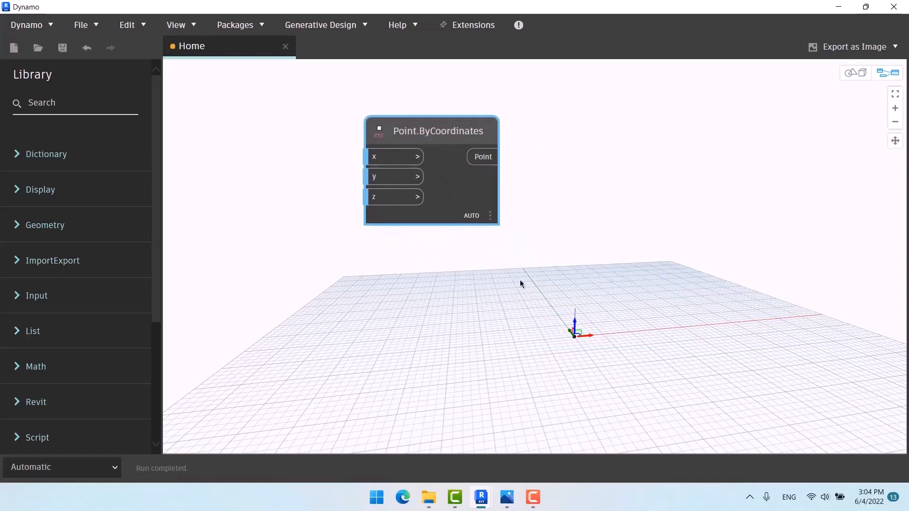
left_click_drag(488, 127, 591, 103)
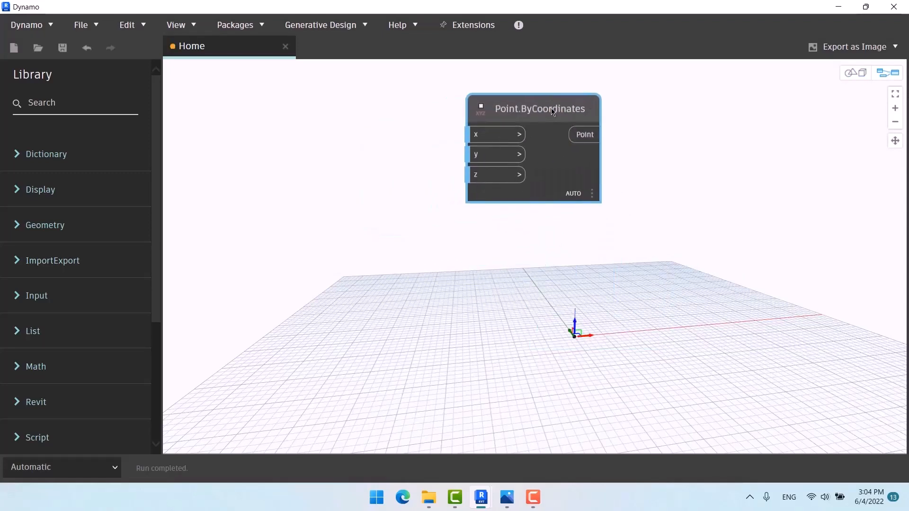
middle_click_drag(432, 246, 512, 243)
Step: Add an Integer Slider left of the point and wire it into the z input
right_click(350, 227)
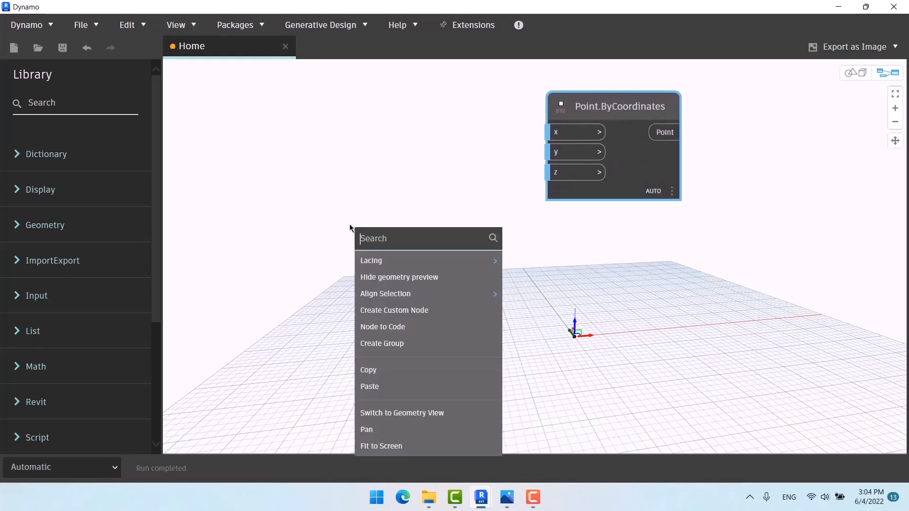
type("integer")
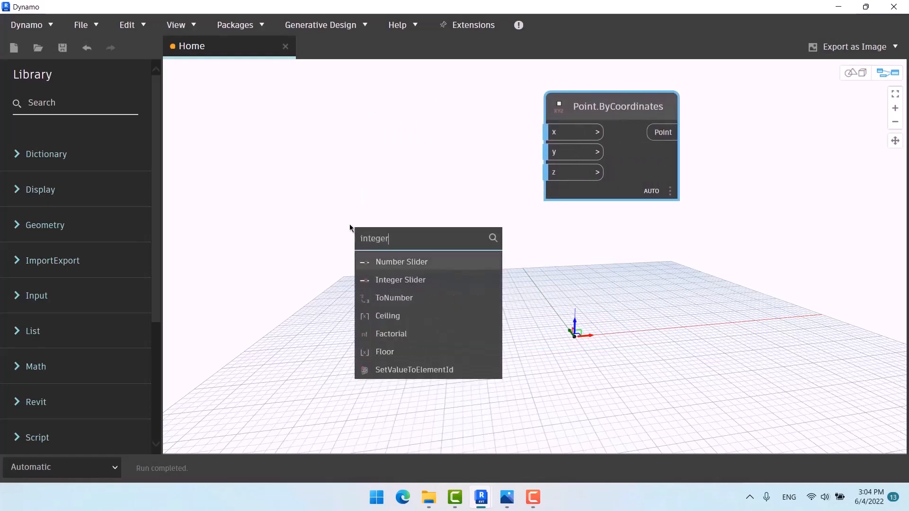
left_click(380, 278)
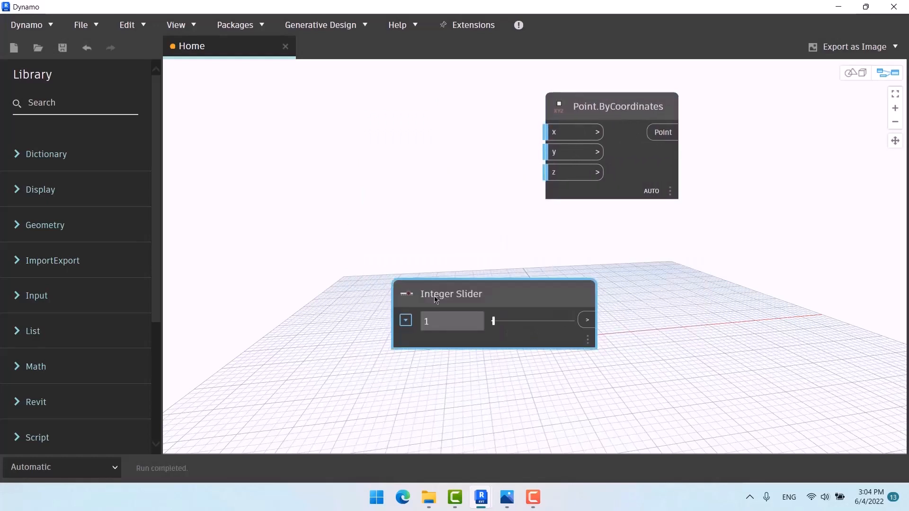
left_click_drag(415, 285, 214, 131)
left_click_drag(365, 160, 550, 172)
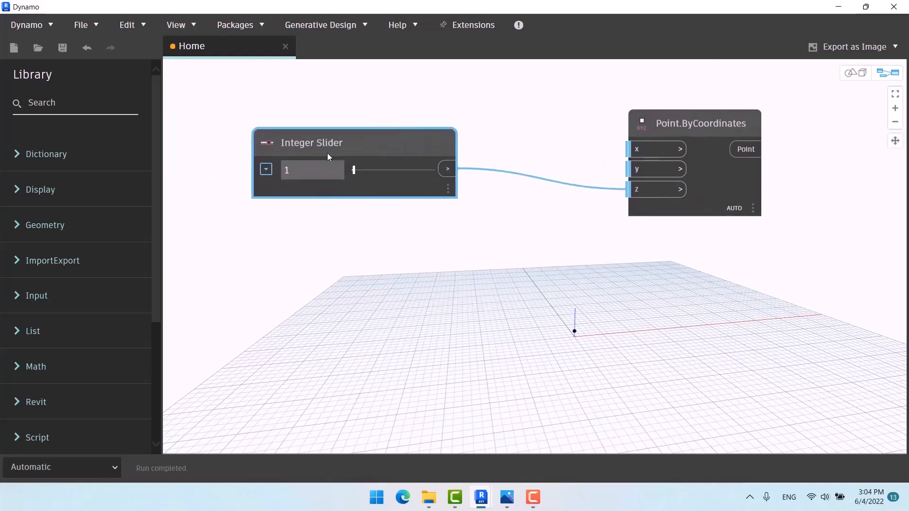
Step: Rename the slider to 'ارتفاع میز' and set its value to 11
double_click(318, 146)
type("h")
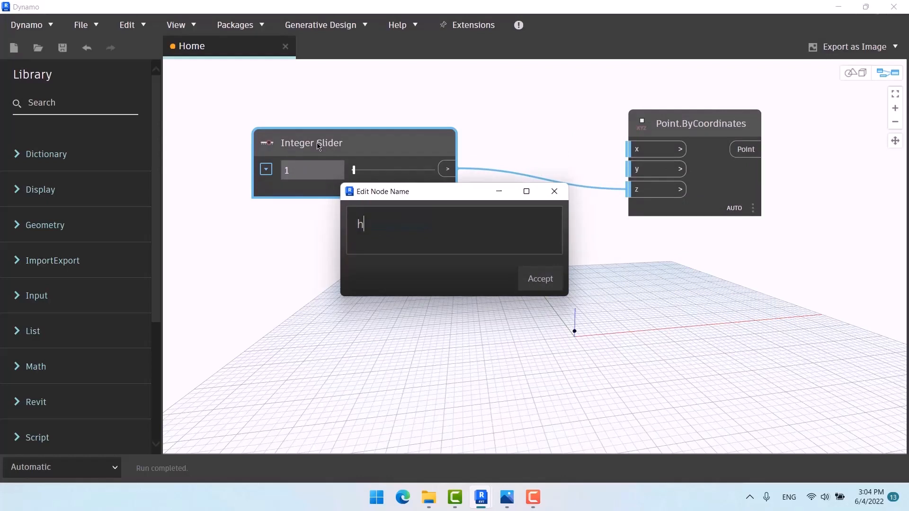
key("BackSpace")
key("BackSpace")
key("alt+shift")
type("ارتفاع میز")
left_click(543, 281)
left_click(438, 229)
middle_click_drag(405, 239, 369, 205)
left_click_drag(324, 136, 327, 137)
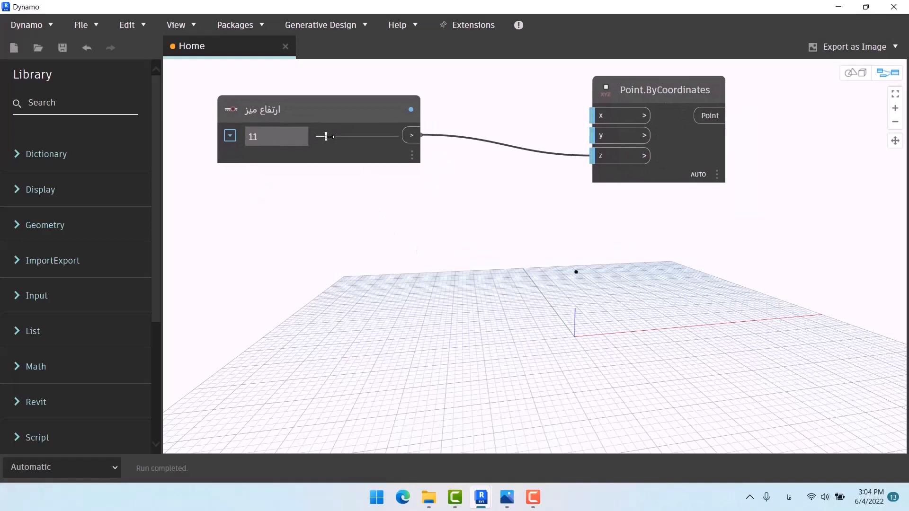
scroll(398, 194, "down", 5)
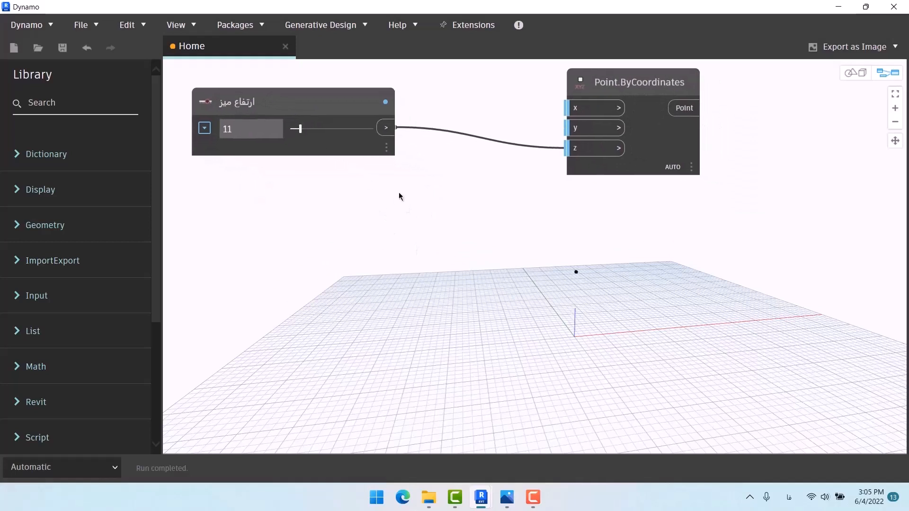
Step: Add a Plane.ByOriginNormal node and wire the point into its origin
right_click(646, 192)
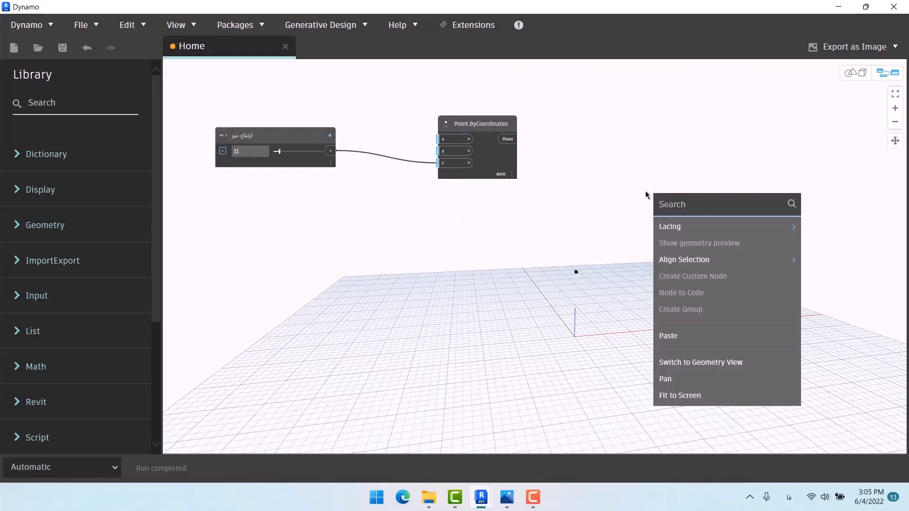
type("حمش")
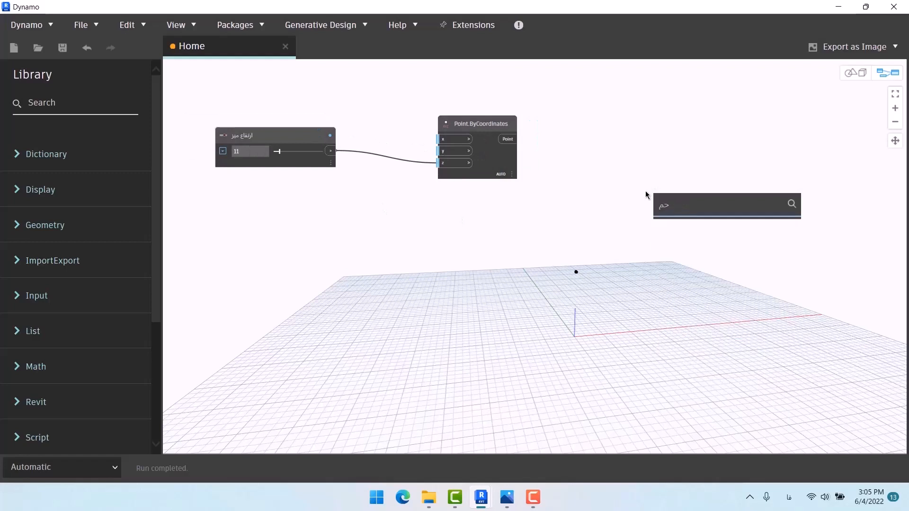
key("BackSpace")
key("BackSpace")
type("plan")
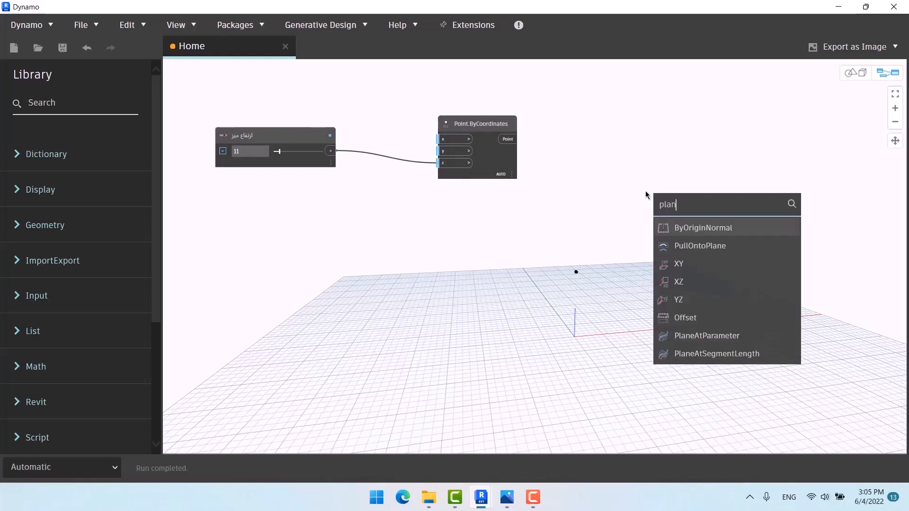
left_click(696, 229)
left_click_drag(727, 242, 596, 132)
left_click(510, 140)
left_click(600, 145)
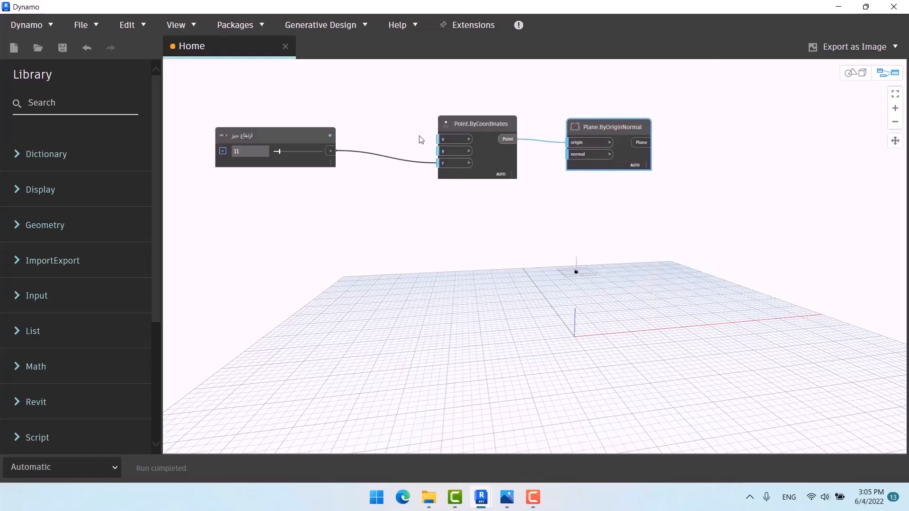
Step: Tidy the three selected nodes with Edit > Cleanup Node Layout
left_click_drag(698, 101, 244, 214)
left_click(128, 25)
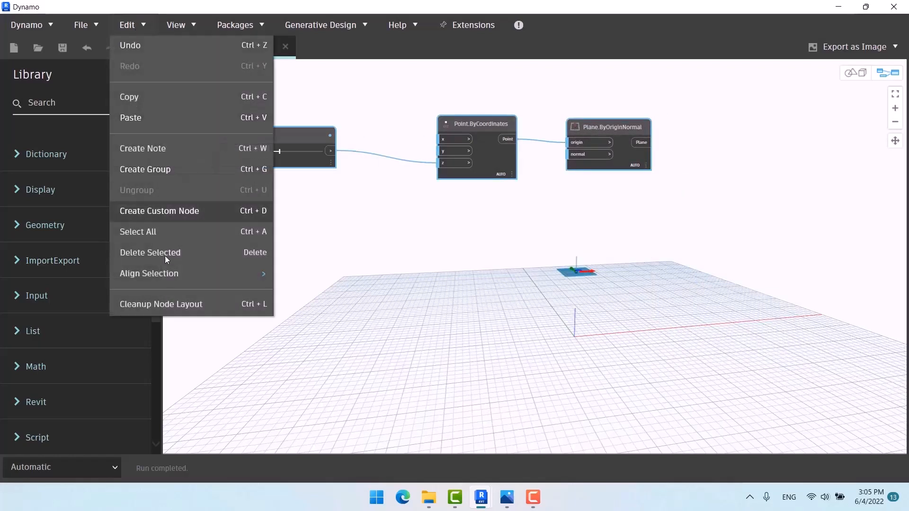
left_click(176, 305)
middle_click_drag(547, 213, 428, 205)
left_click(601, 135)
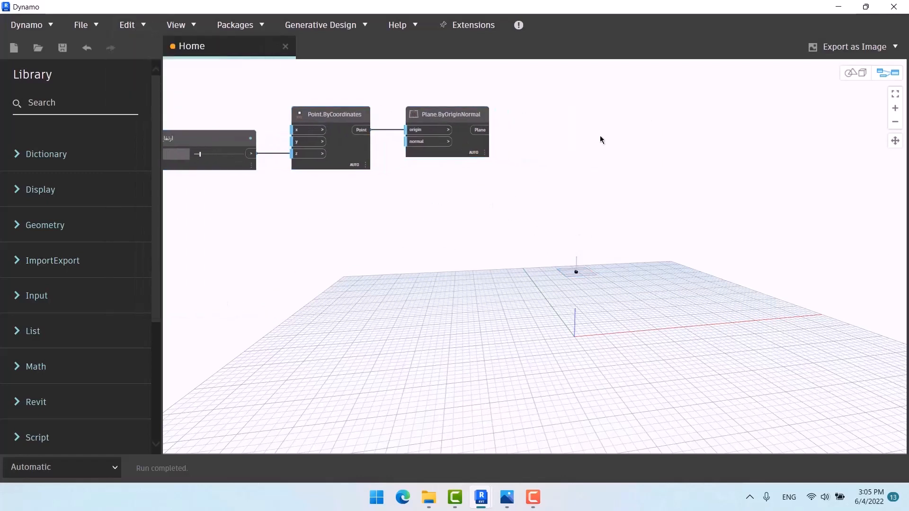
Step: Add a Rectangle.ByWidthLength node and feed the plane into its plane input
right_click(600, 134)
type("rec")
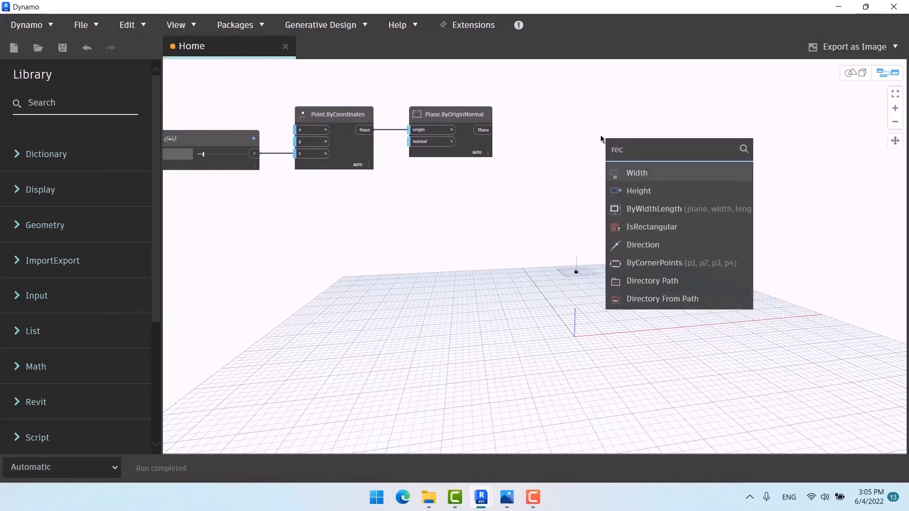
left_click(697, 211)
left_click_drag(712, 223, 560, 118)
left_click_drag(487, 130, 549, 133)
middle_click_drag(494, 216, 569, 184)
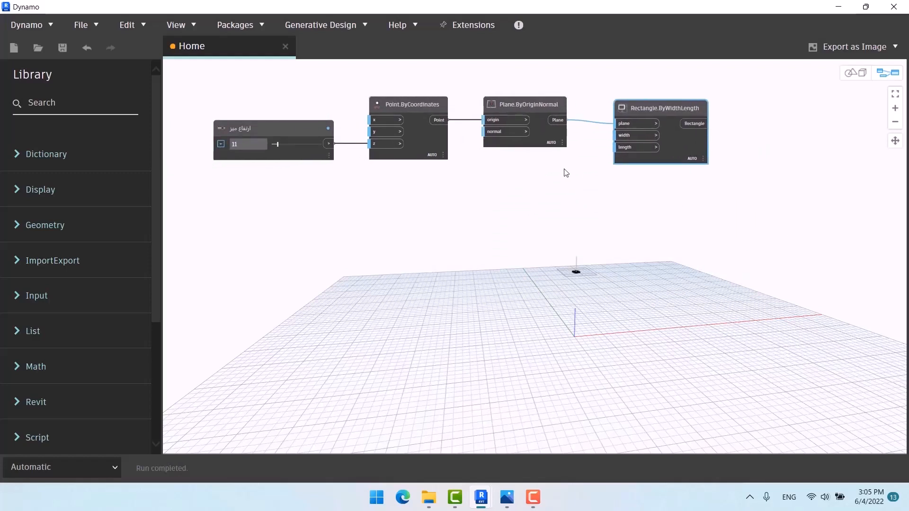
middle_click_drag(420, 206, 487, 194)
Step: Duplicate the ارتفاع میز slider and rename the copy to 'عرض میز'
left_click(350, 120)
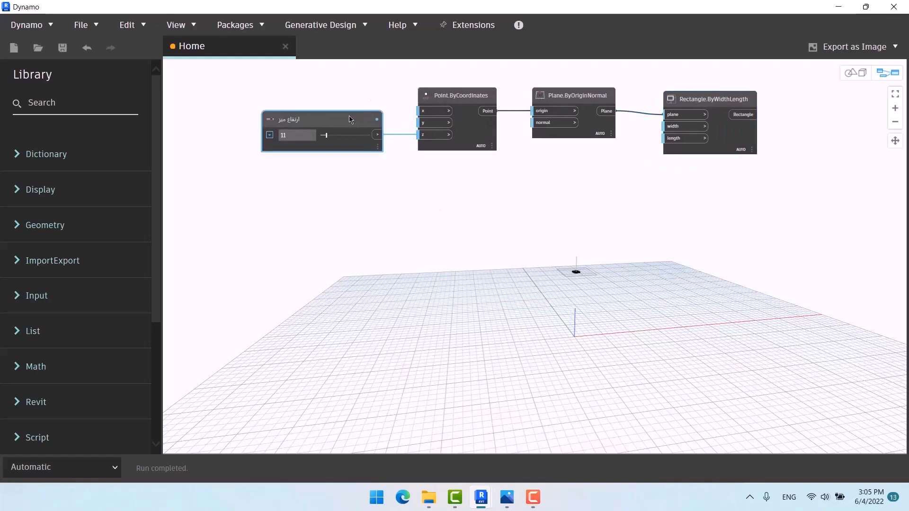
key("ctrl+c")
key("ctrl+v")
left_click_drag(432, 139, 301, 172)
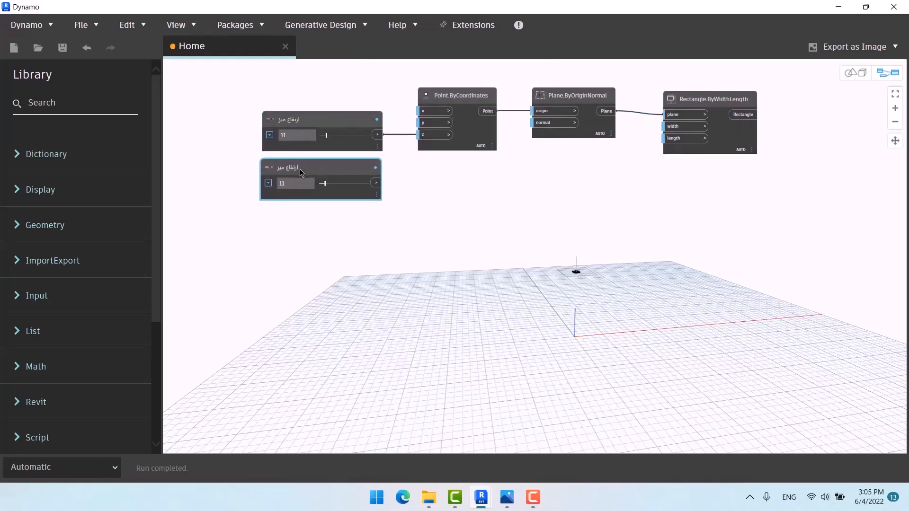
double_click(292, 169)
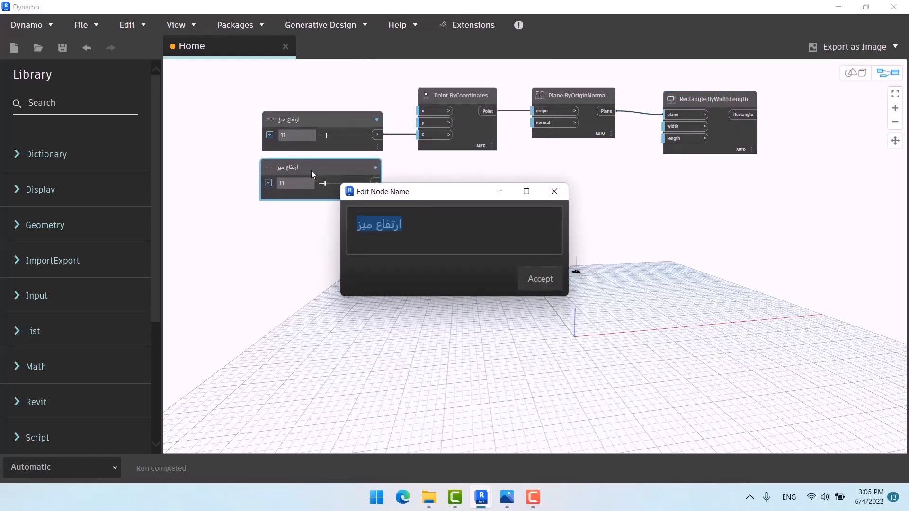
type("uv")
key("Return")
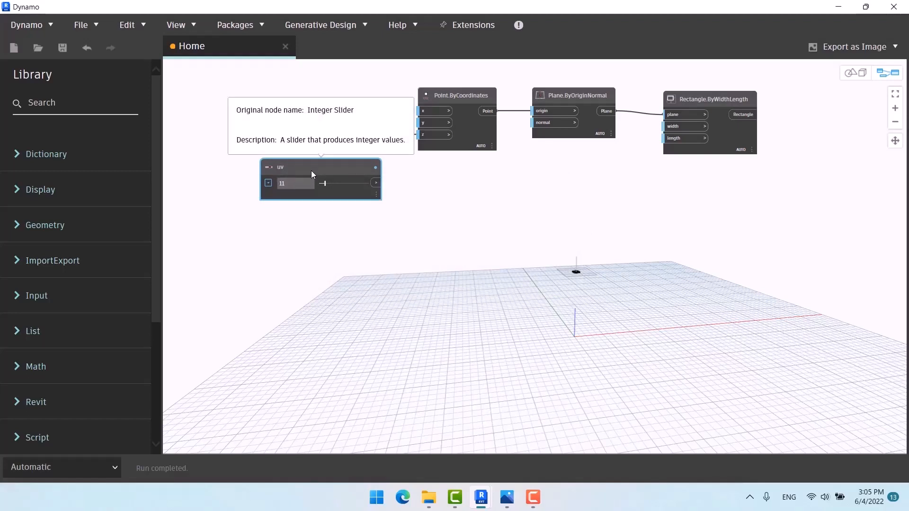
double_click(311, 170)
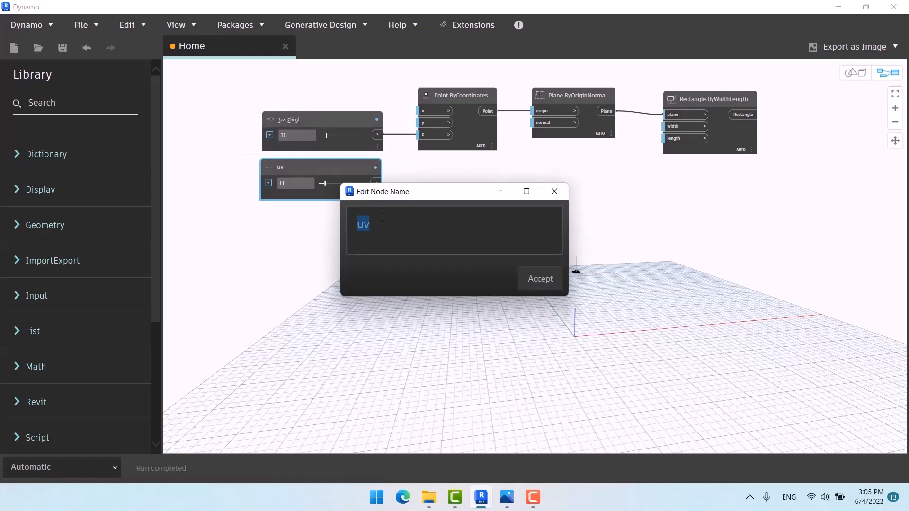
key("super+space")
type("عرض م")
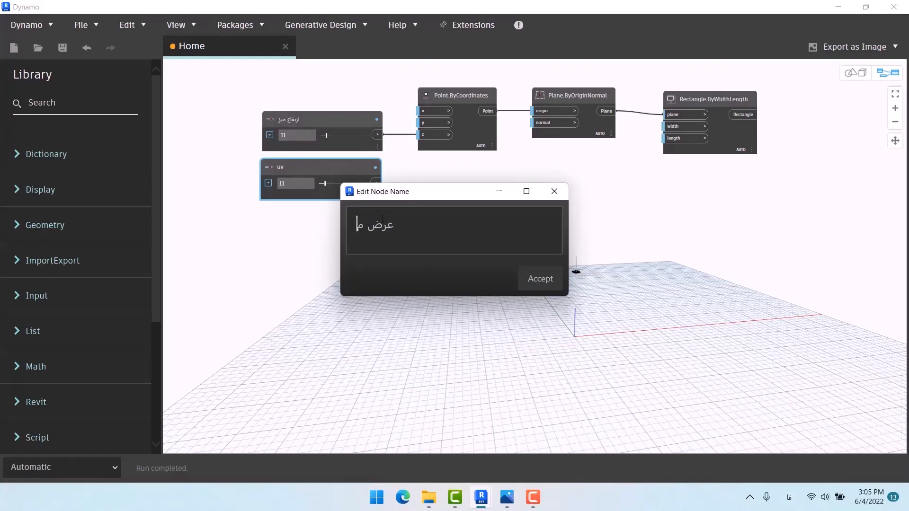
type("یز")
left_click(540, 278)
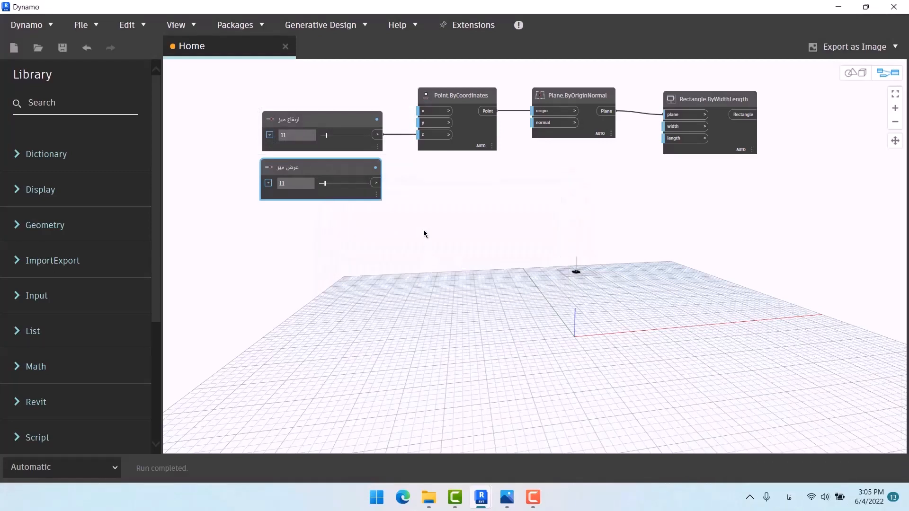
Step: Wire the عرض میز slider into the rectangle's width input
left_click_drag(377, 182, 617, 118)
scroll(572, 188, "up", 4)
left_click(617, 117)
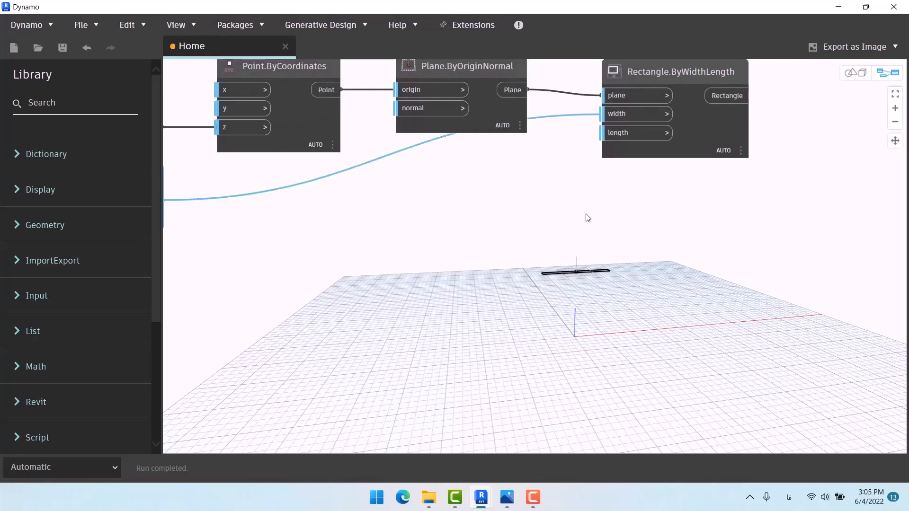
middle_click_drag(586, 215, 639, 210)
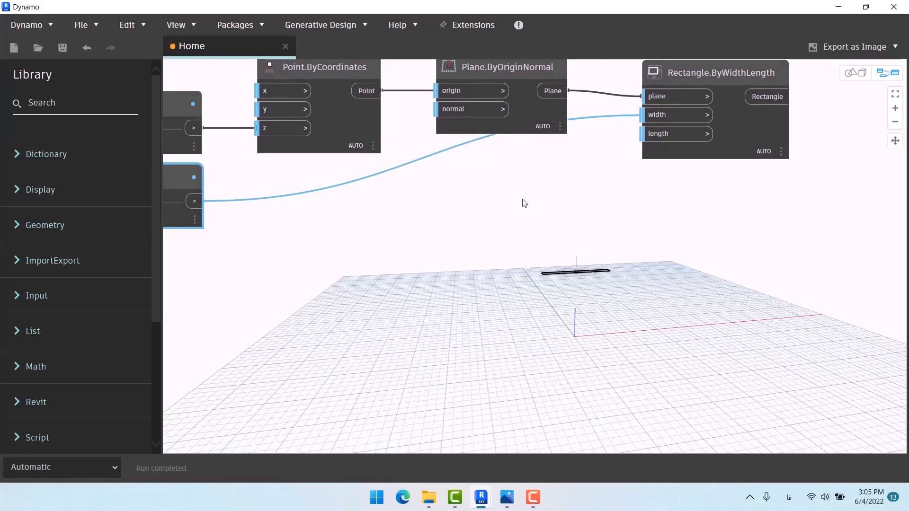
middle_click_drag(515, 193, 620, 182)
Step: Add a Code Block 'a*1.5' fed by the width slider, driving the rectangle's length
left_click(592, 184)
double_click(593, 185)
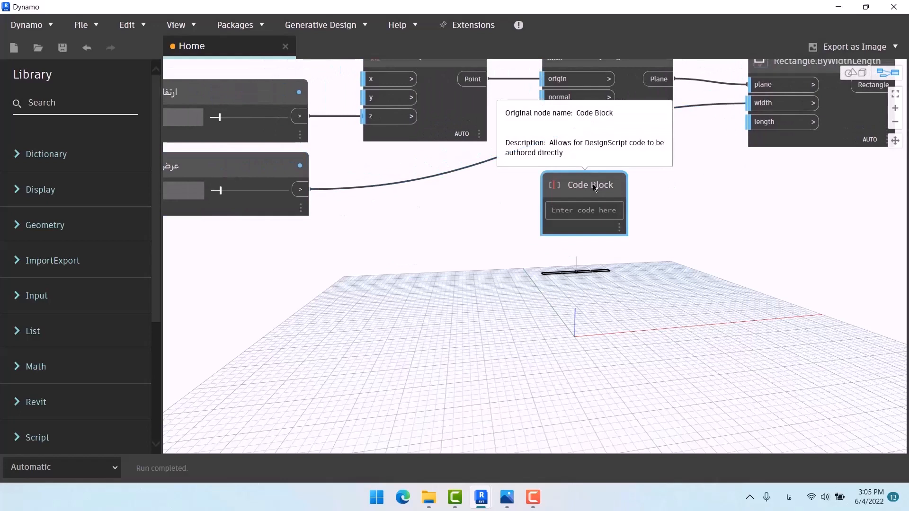
type("ش")
key("alt+shift")
type("a*1.5")
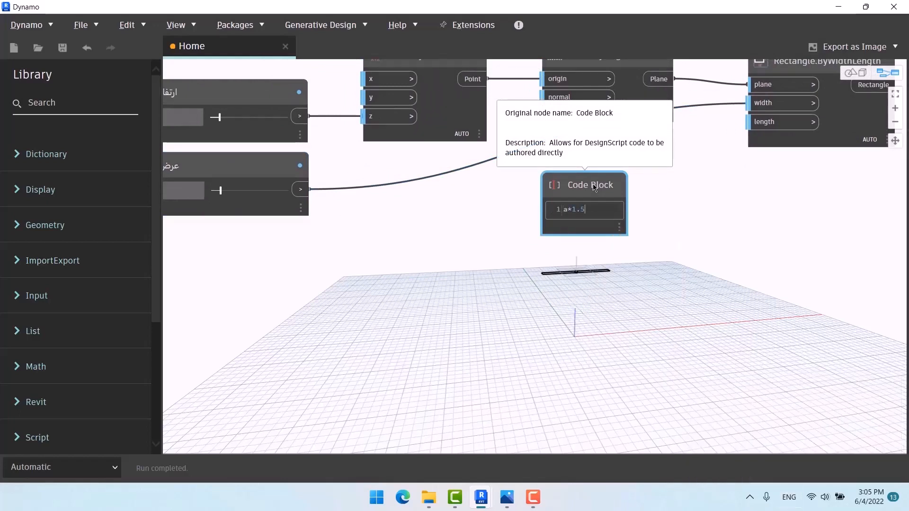
left_click(684, 211)
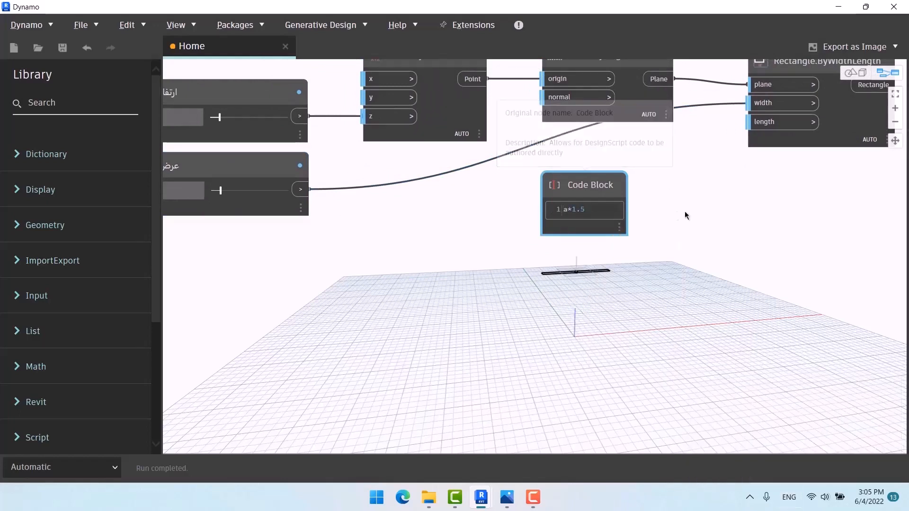
left_click_drag(300, 189, 547, 209)
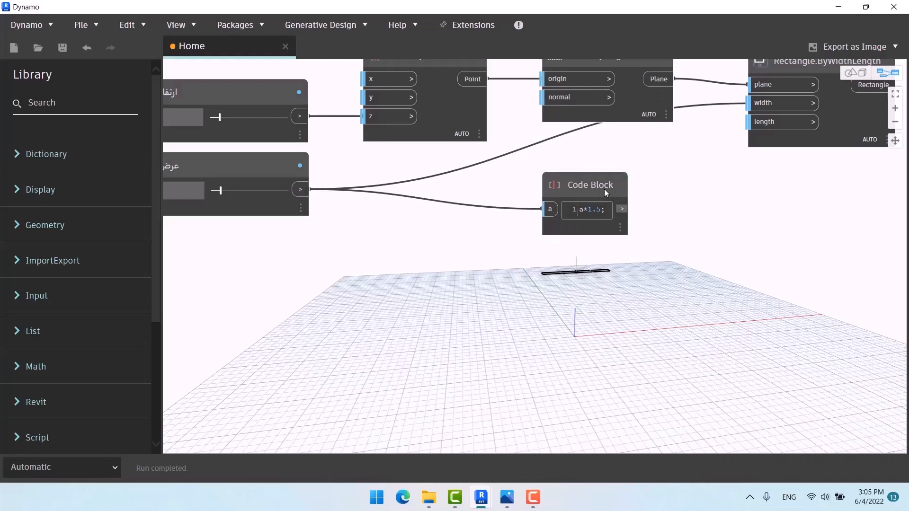
left_click_drag(610, 188, 757, 124)
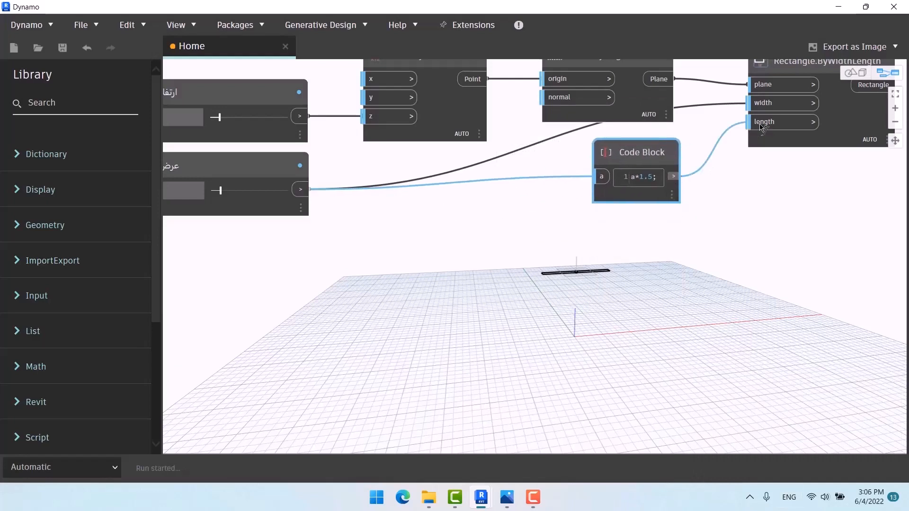
middle_click_drag(658, 307, 626, 261)
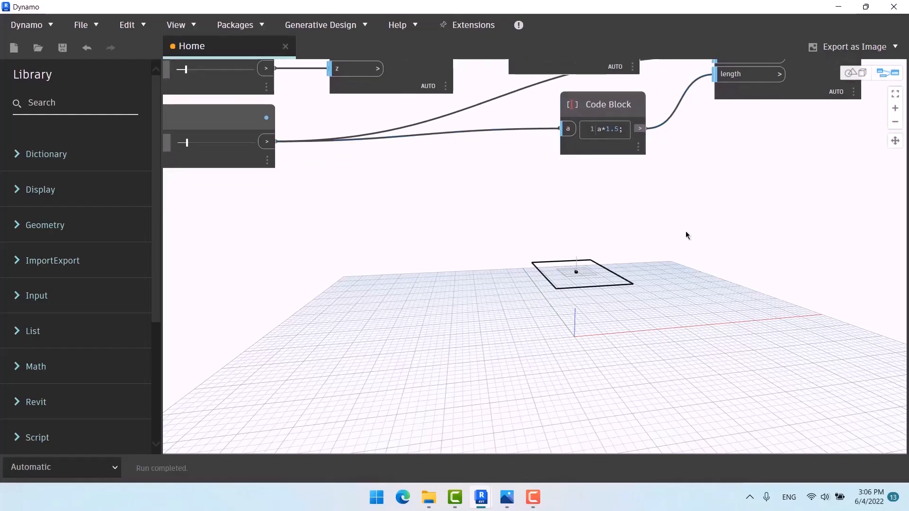
Step: Orbit the 3D preview to a more top-down view of the rectangle
key("ctrl+b")
right_click_drag(726, 270, 625, 352)
scroll(626, 353, "up", 3)
middle_click_drag(639, 359, 628, 313)
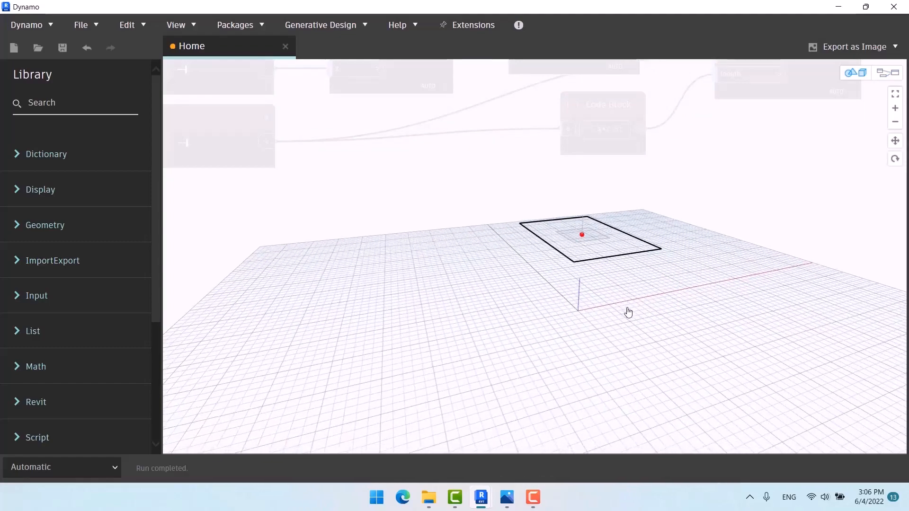
right_click_drag(629, 310, 722, 275)
key("ctrl+b")
Step: Rewire so the slider drives length and the a*1.5 Code Block drives width
middle_click_drag(709, 246, 694, 309)
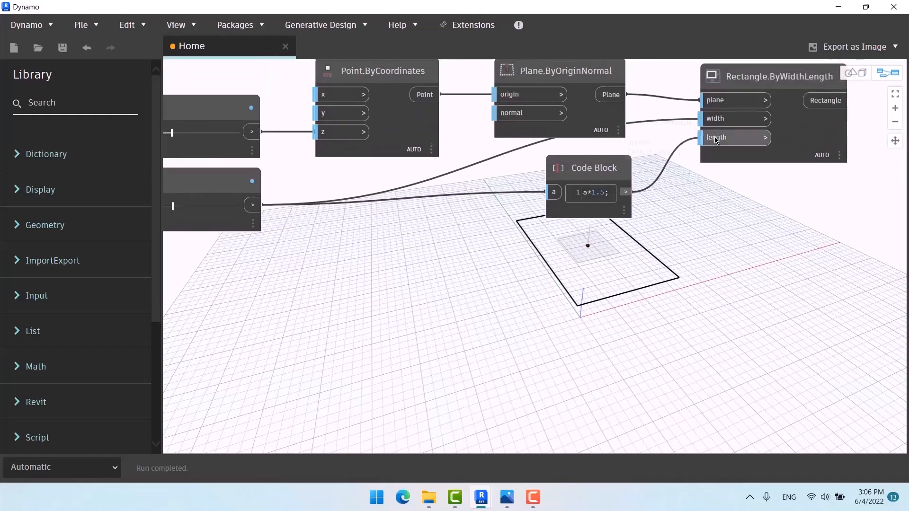
left_click_drag(708, 118, 707, 138)
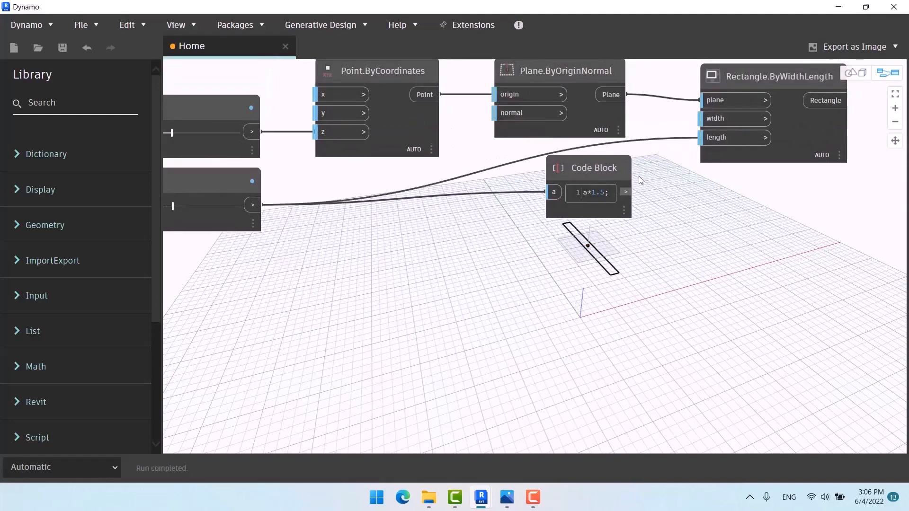
left_click_drag(625, 192, 708, 119)
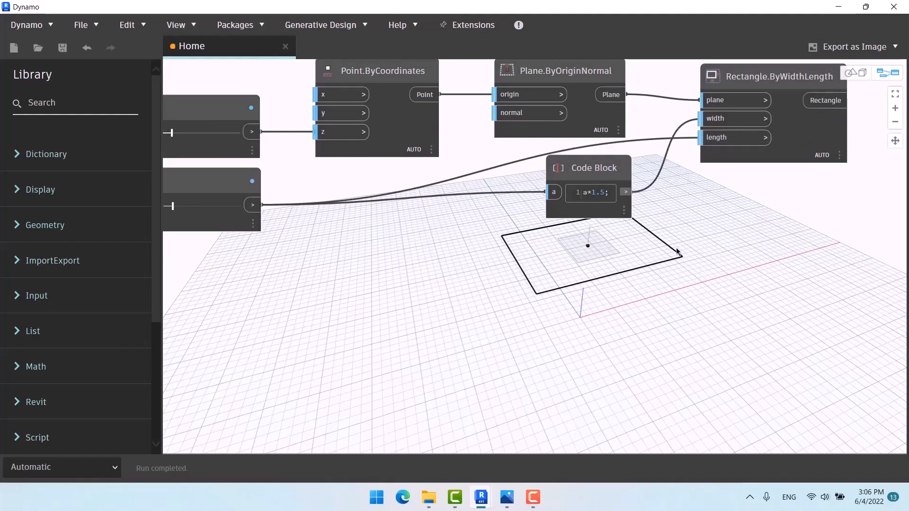
middle_click_drag(685, 280, 672, 234)
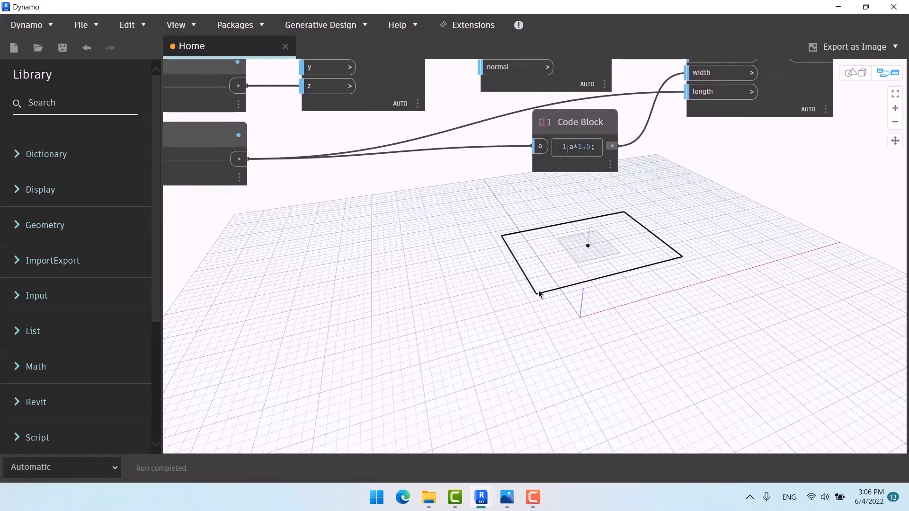
scroll(526, 281, "down", 3)
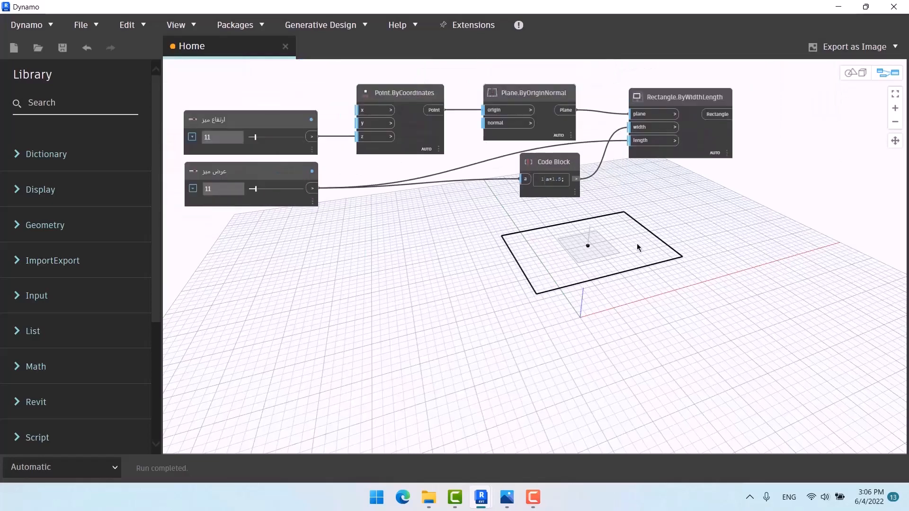
middle_click_drag(673, 243, 556, 247)
middle_click_drag(630, 167, 575, 200)
Step: Add a Geometry.Translate node and feed the rectangle into its geometry input
right_click(679, 159)
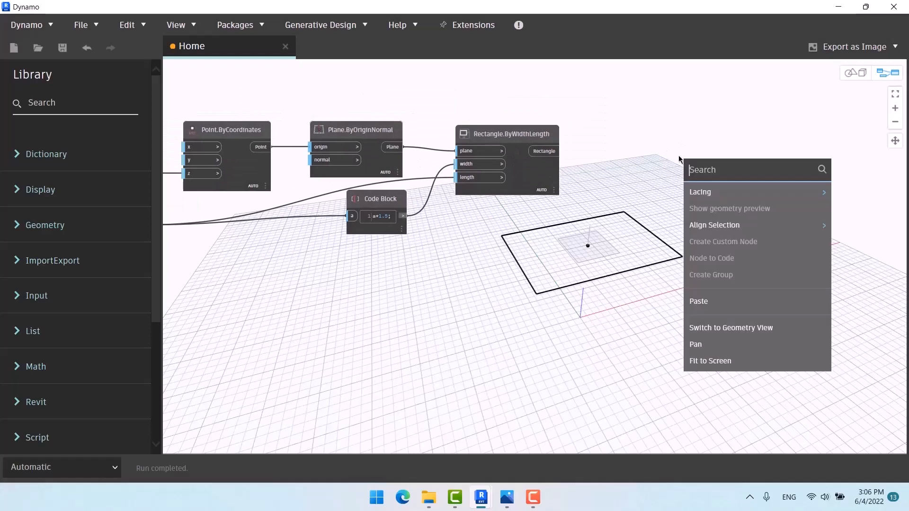
type("trans")
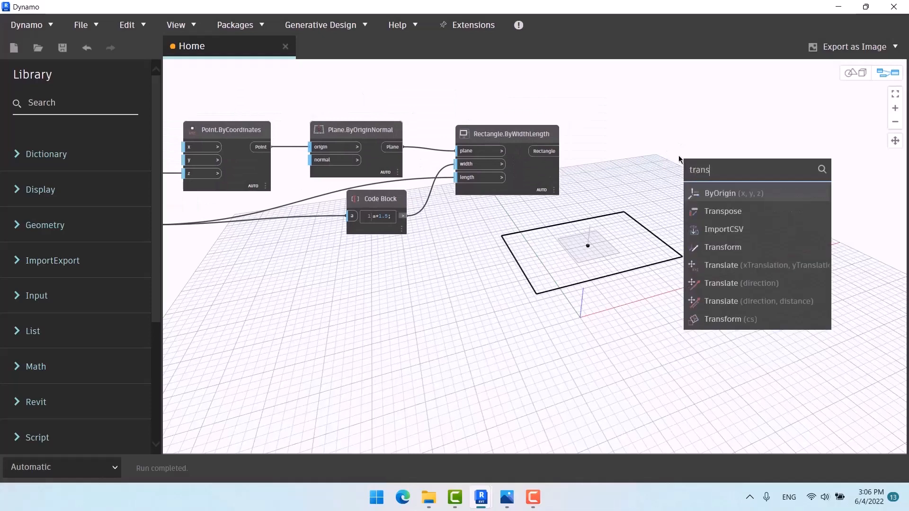
left_click(794, 268)
left_click_drag(825, 283, 694, 102)
left_click(717, 238)
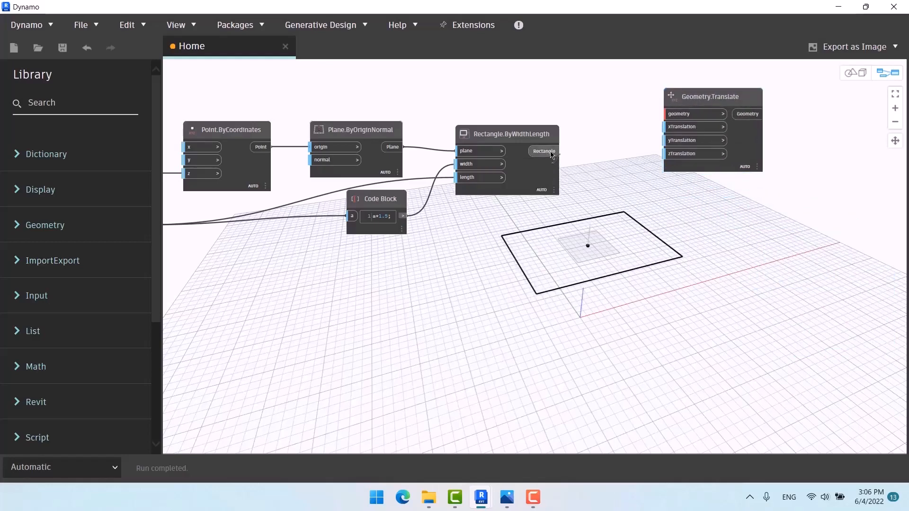
left_click_drag(545, 151, 668, 114)
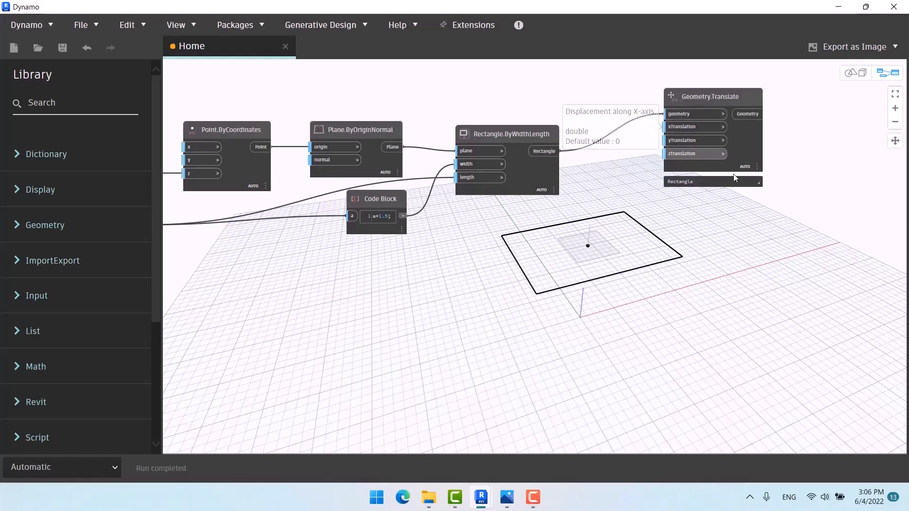
Step: Add a Code Block with value 1 and wire it into zTranslation
double_click(617, 163)
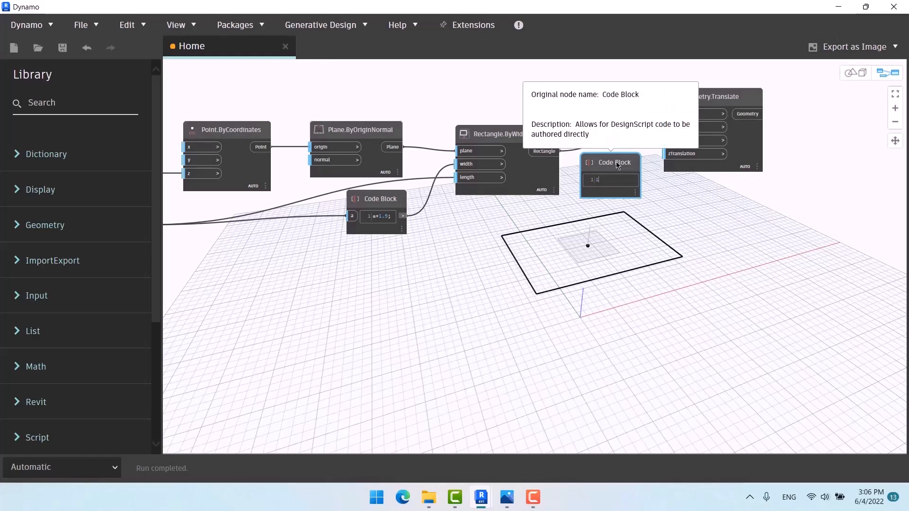
left_click(657, 190)
left_click_drag(636, 180, 672, 154)
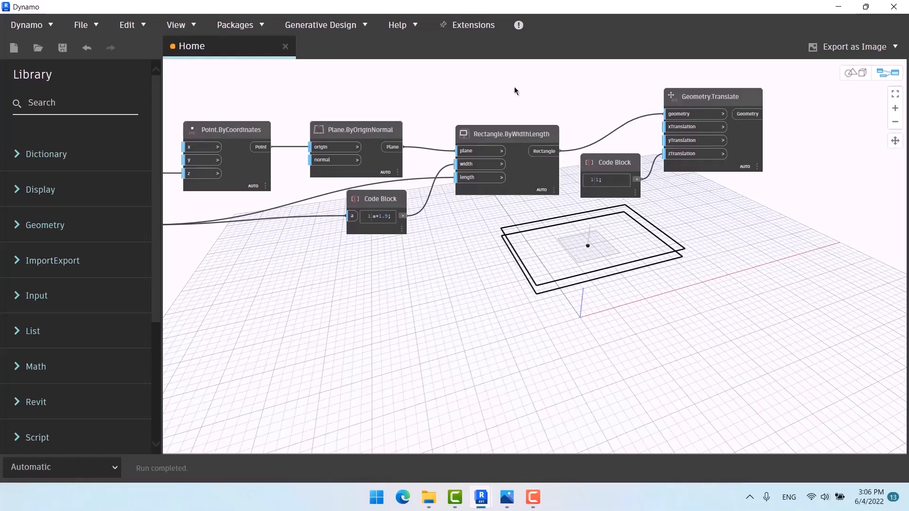
middle_click_drag(510, 89, 413, 162)
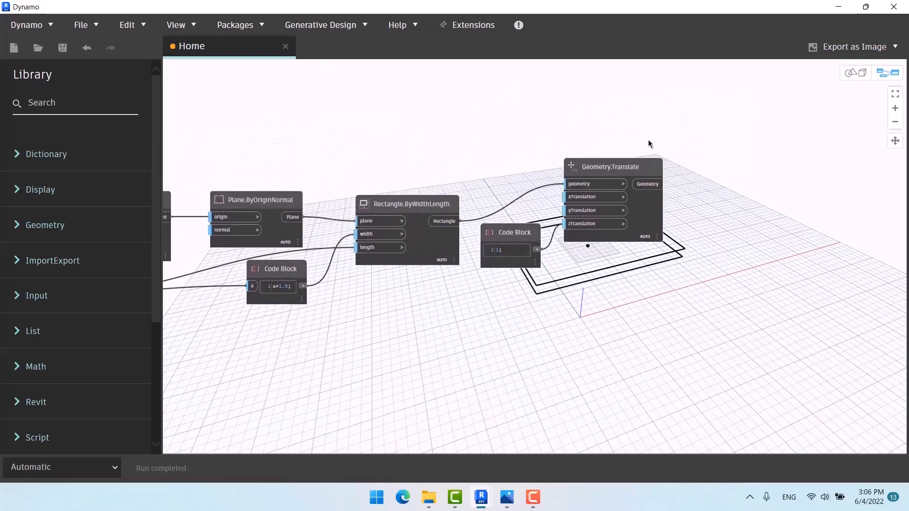
Step: Rearrange the Geometry.Translate node and its value-1 Code Block side by side
left_click_drag(649, 141, 525, 252)
left_click_drag(609, 173, 403, 72)
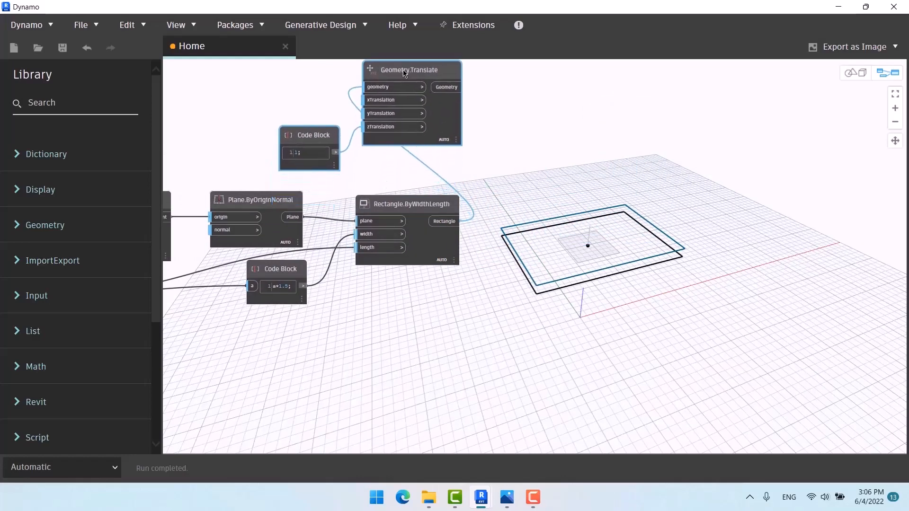
scroll(493, 260, "down", 3)
middle_click_drag(493, 259, 489, 309)
left_click_drag(447, 177, 447, 143)
left_click(359, 160)
left_click_drag(367, 188, 372, 154)
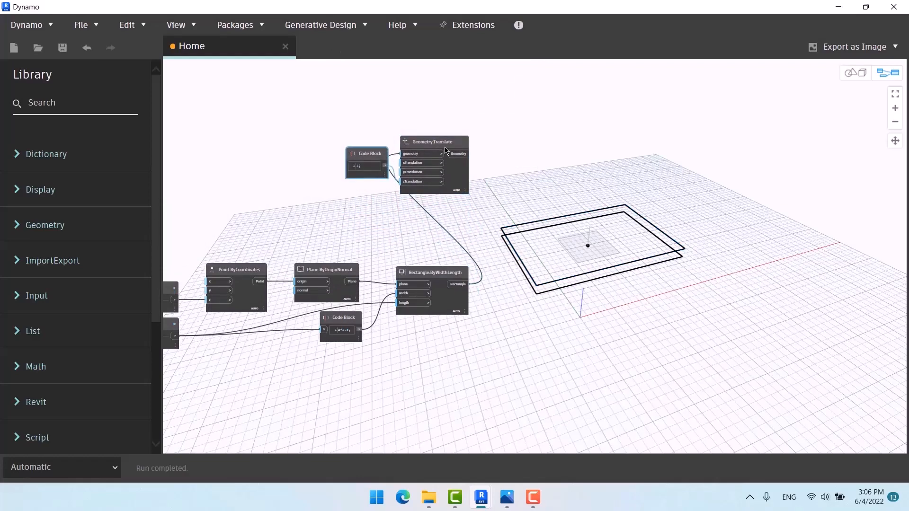
left_click(445, 151)
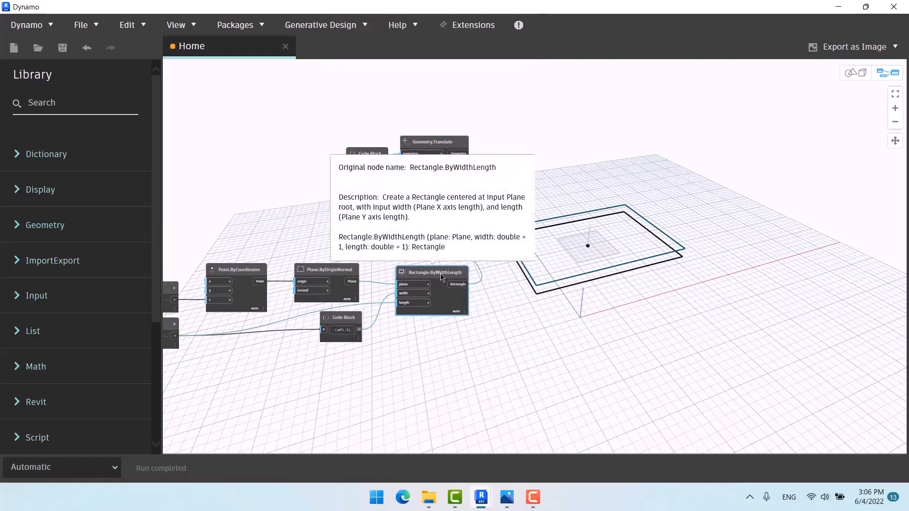
left_click(522, 174)
Step: Copy and paste the Geometry.Translate node, then delete the duplicate
left_click(441, 144)
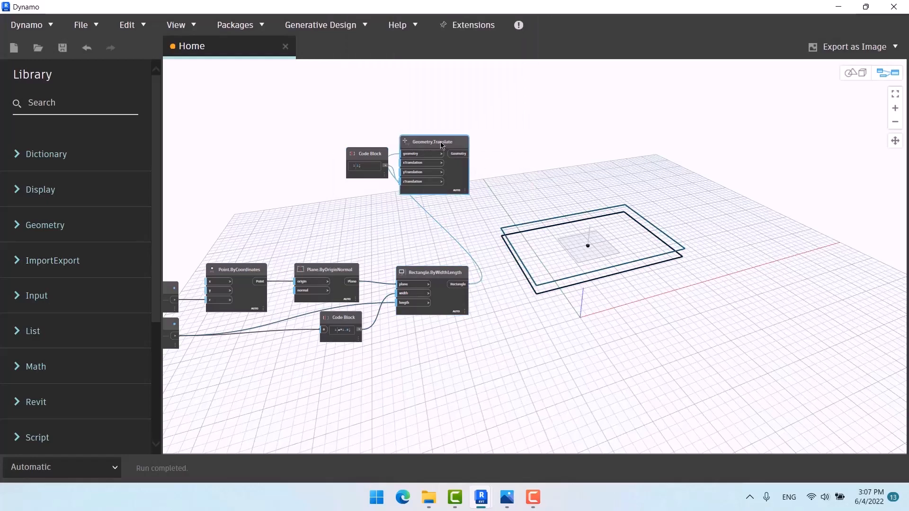
key("ctrl+c")
key("ctrl+v")
left_click_drag(464, 200, 425, 205)
left_click(517, 179)
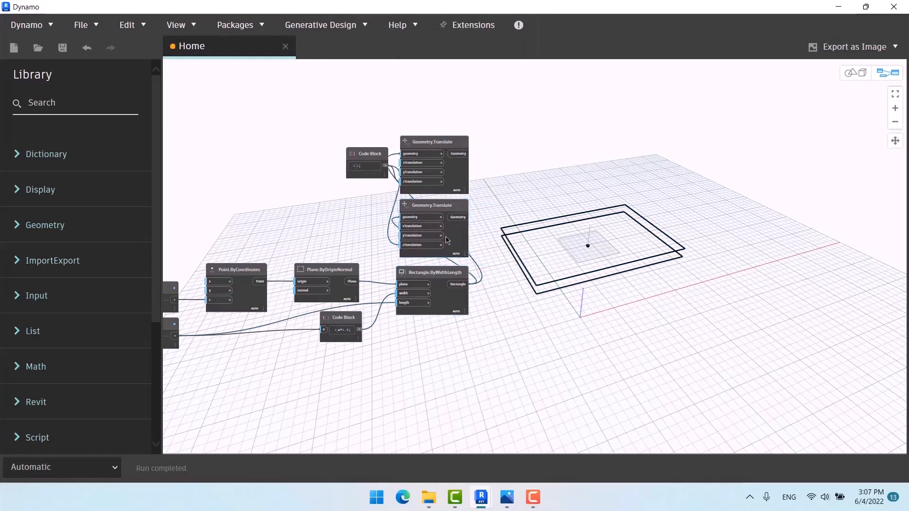
scroll(417, 321, "down", 1)
scroll(434, 333, "up", 2)
left_click(441, 187)
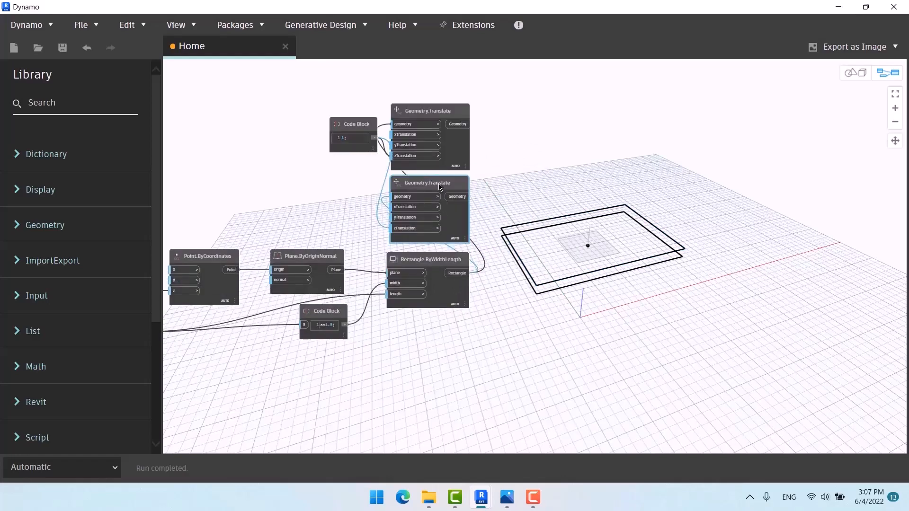
key("Delete")
Step: Duplicate the Rectangle.ByWidthLength node above the original, leaving width and length unconnected
left_click(443, 260)
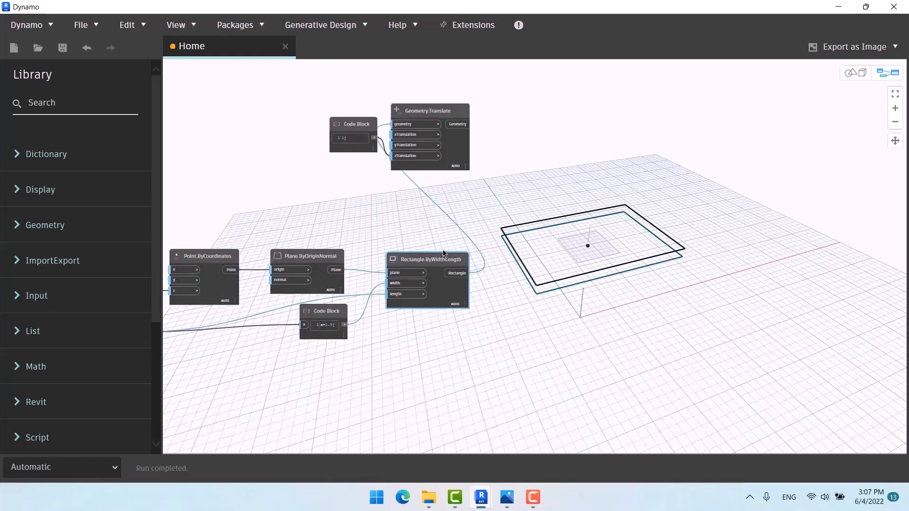
key("ctrl+c")
key("ctrl+v")
left_click_drag(529, 277, 439, 201)
middle_click_drag(439, 200, 530, 208)
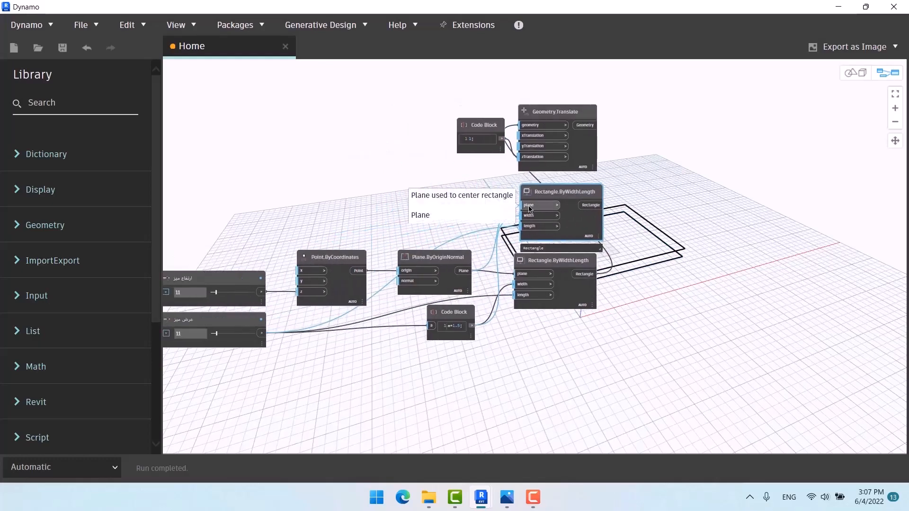
left_click_drag(529, 216, 453, 213)
middle_click_drag(455, 213, 327, 181)
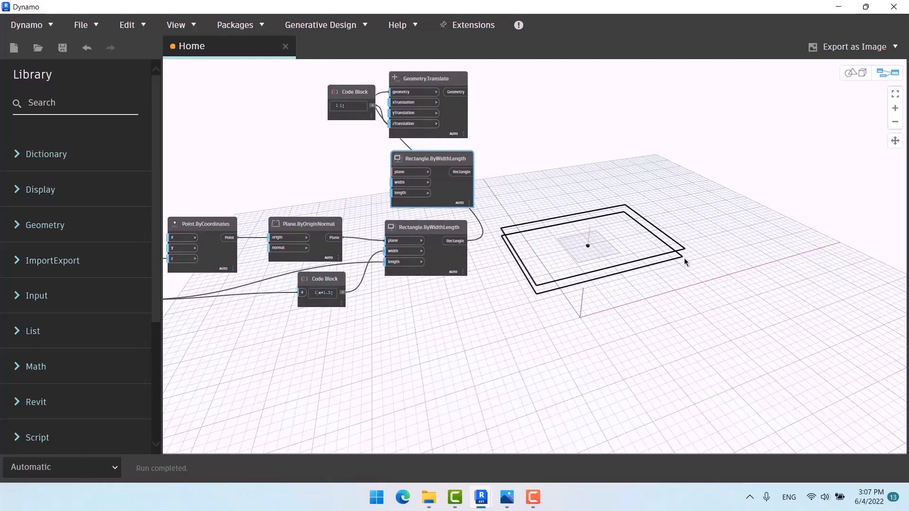
Step: Pan the graph to review both sliders and the two rectangle nodes
scroll(434, 357, "up", 5)
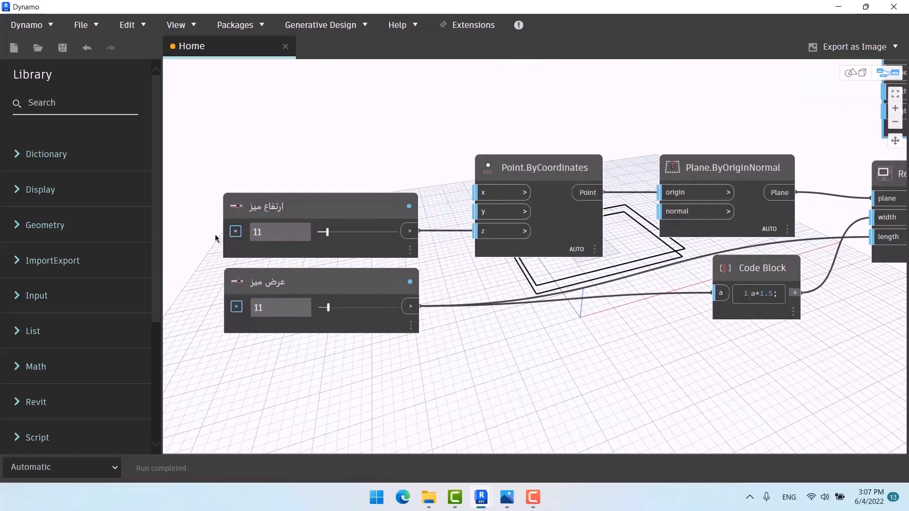
scroll(218, 235, "down", 5)
scroll(445, 142, "up", 4)
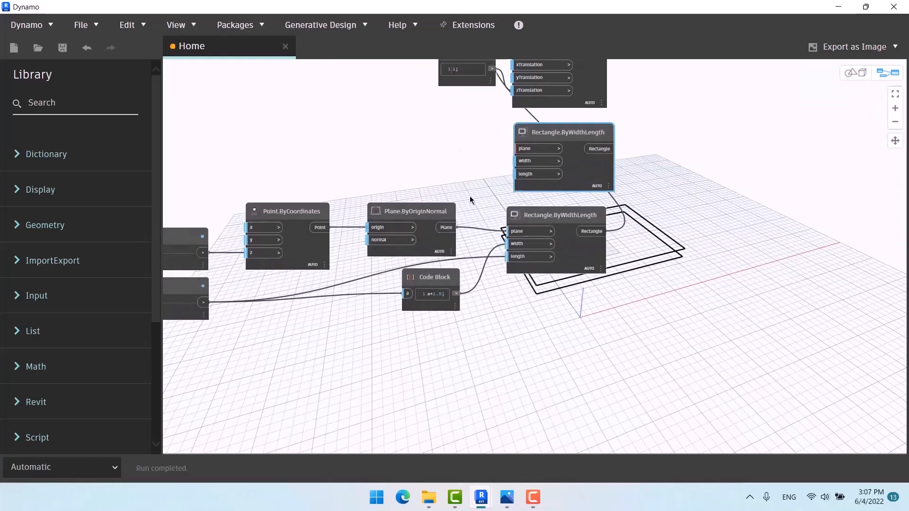
middle_click_drag(359, 206, 584, 190)
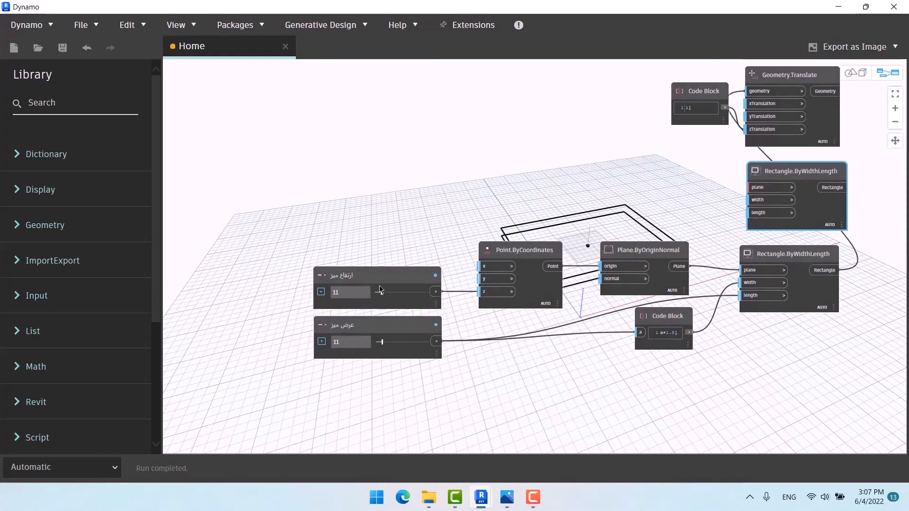
middle_click_drag(354, 282, 250, 239)
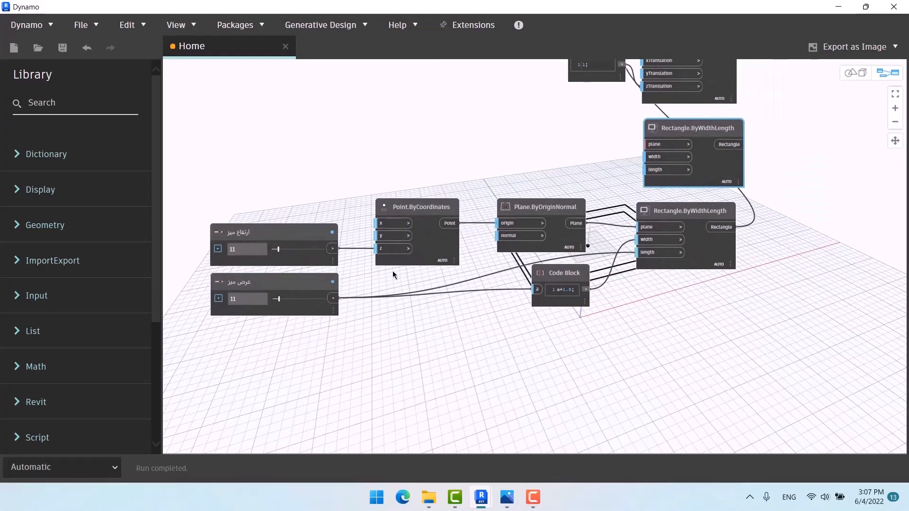
middle_click_drag(556, 316, 424, 340)
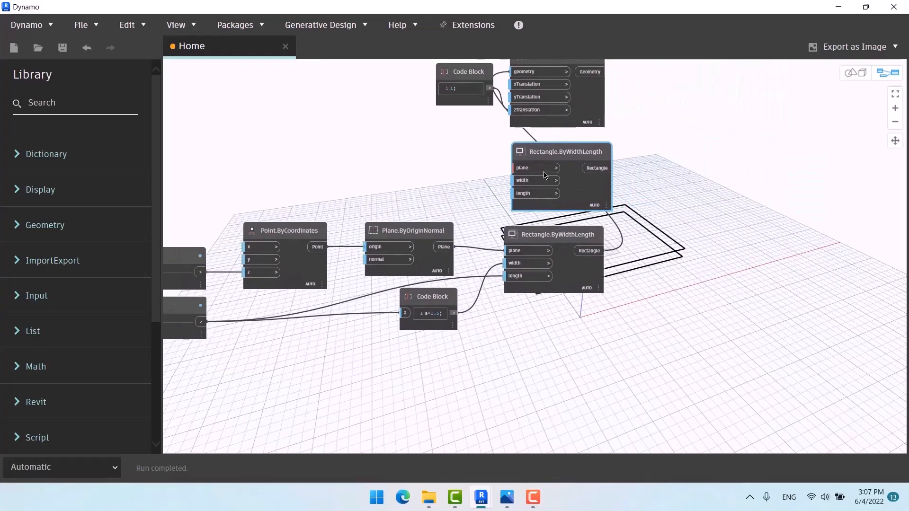
middle_click_drag(542, 245, 624, 269)
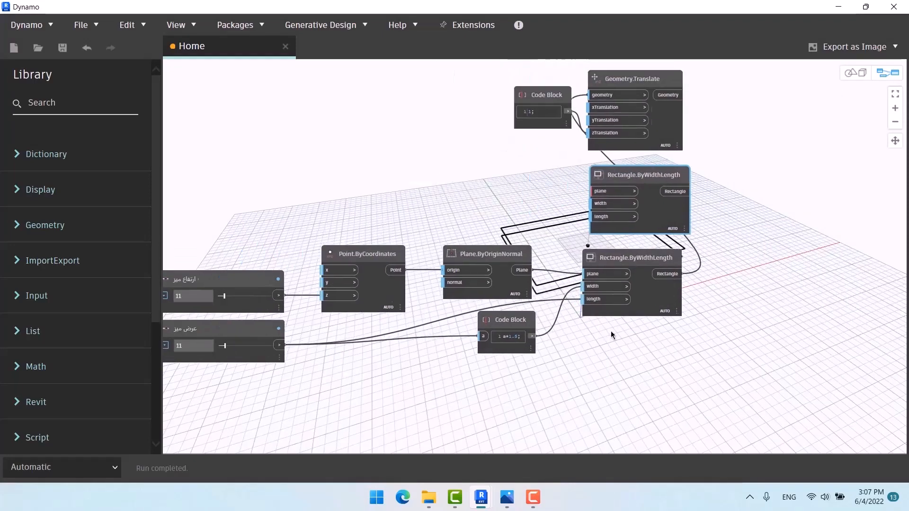
Step: Add a second Point.ByCoordinates node next to the duplicate rectangle
right_click(450, 176)
type("point")
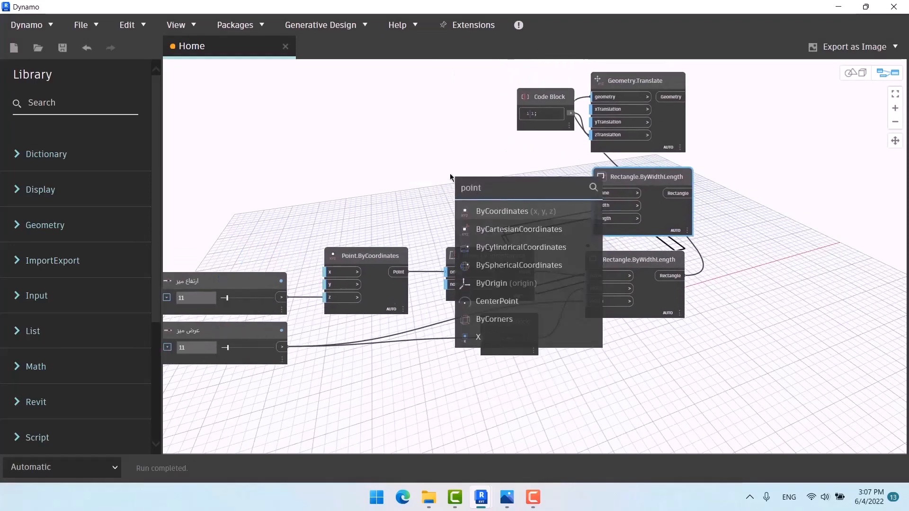
left_click(520, 211)
Step: Orbit the 3D preview down to a low angle on the two stacked rectangles
middle_click_drag(717, 319, 504, 256)
key("ctrl+b")
right_click_drag(704, 351, 675, 226)
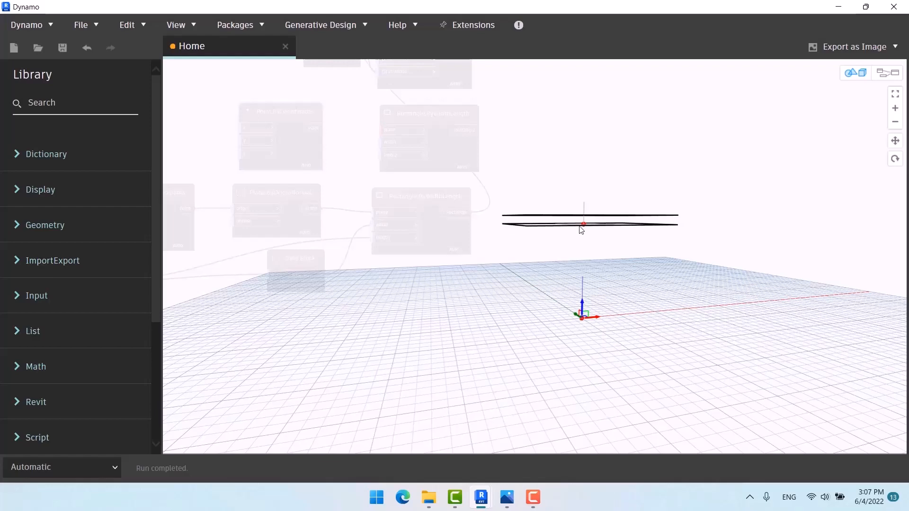
Step: Frame the two stacked rectangles in the 3D preview, then return to the graph at the new Point node
scroll(583, 227, "up", 4)
middle_click_drag(624, 230, 620, 255)
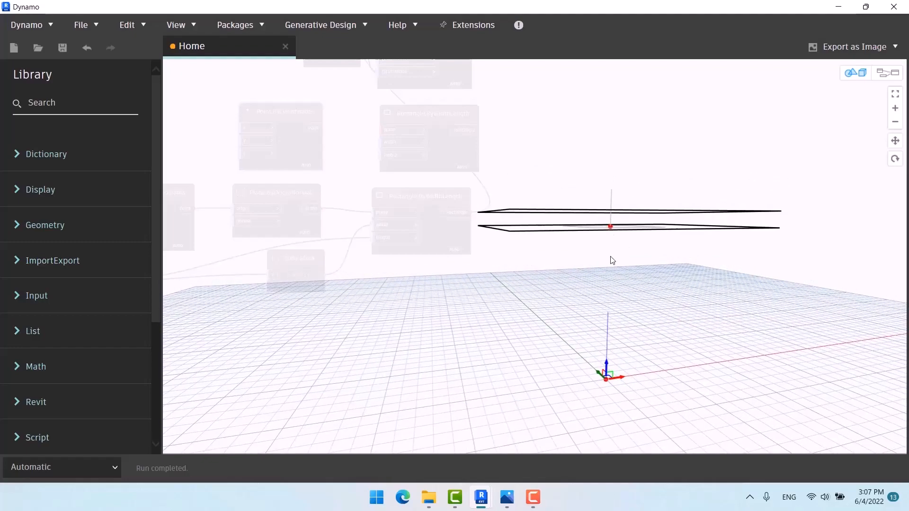
middle_click_drag(448, 288, 754, 311)
key("ctrl+b")
middle_click_drag(607, 348, 422, 293)
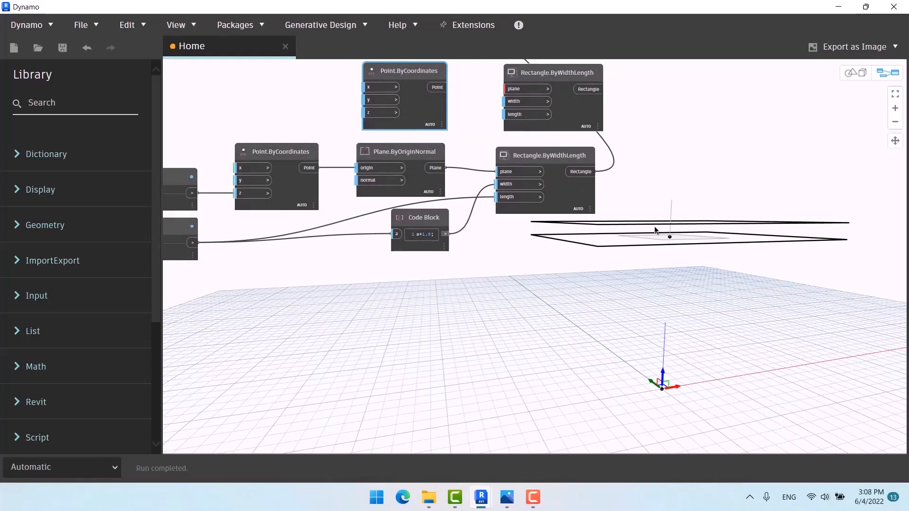
Step: Add an 'a+0.5' Code Block fed by the table-height slider
middle_click_drag(386, 303, 534, 281)
scroll(568, 306, "down", 3)
scroll(493, 132, "up", 2)
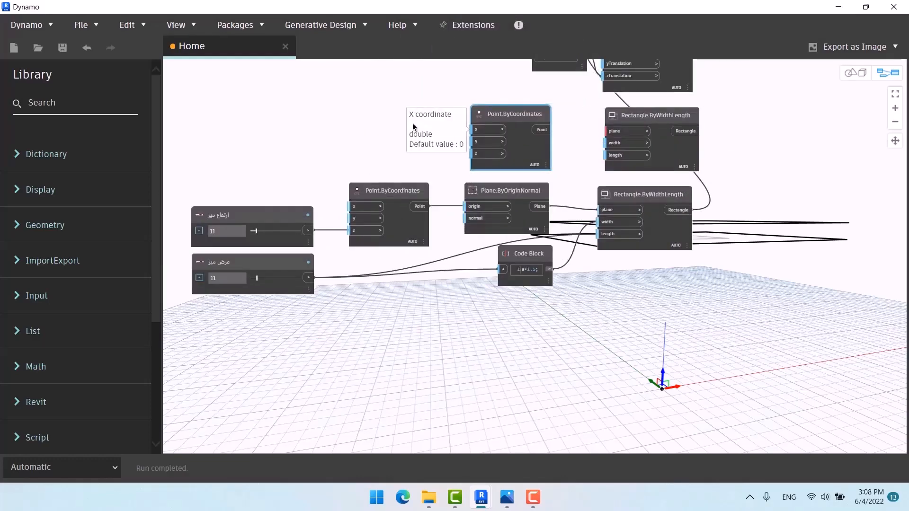
double_click(379, 125)
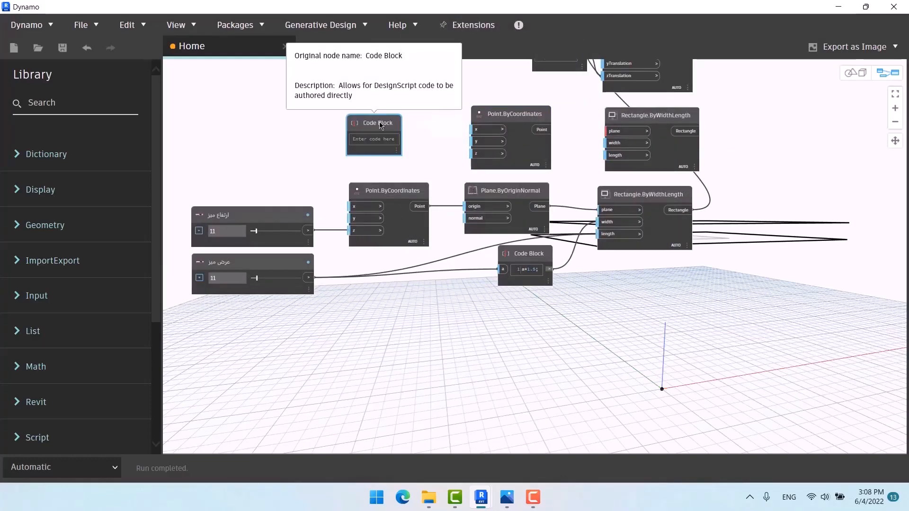
type("a+0.5")
left_click(416, 147)
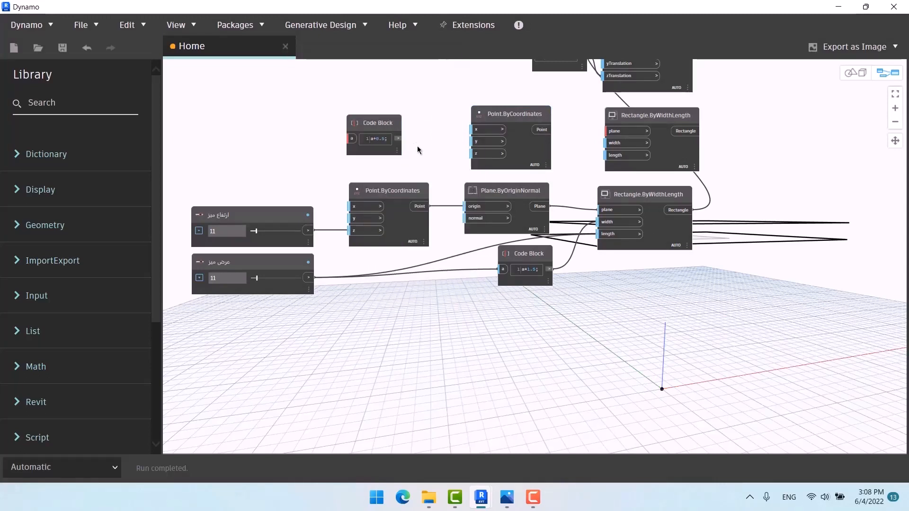
scroll(370, 175, "up", 1)
left_click_drag(299, 244, 492, 155)
left_click(387, 122)
Step: Move the Code Block and upper Point.ByCoordinates node left together
middle_click_drag(681, 320, 656, 263)
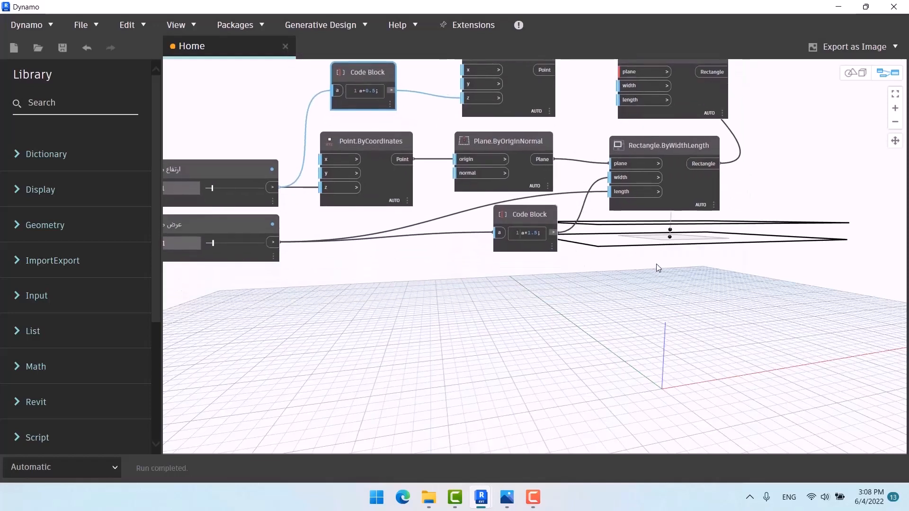
scroll(435, 321, "down", 3)
middle_click_drag(445, 261, 501, 300)
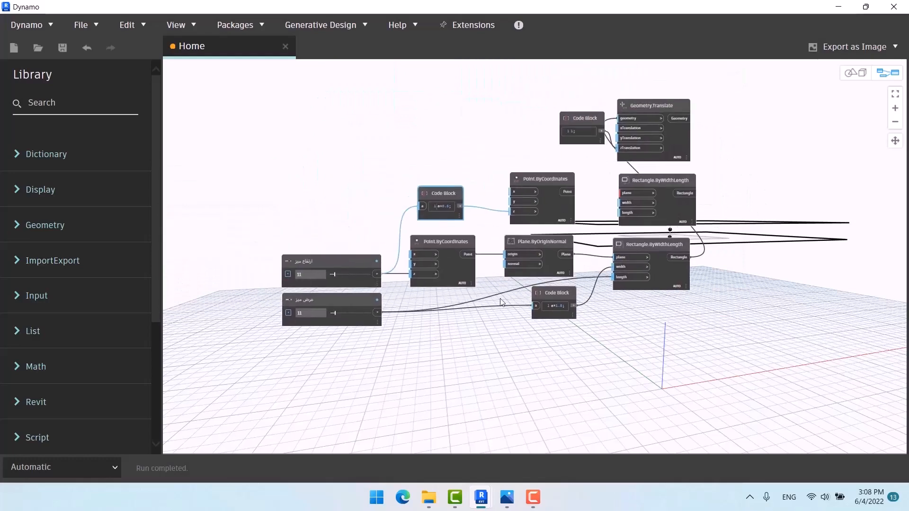
scroll(526, 180, "up", 1)
left_click_drag(530, 146, 421, 202)
left_click_drag(544, 180, 427, 175)
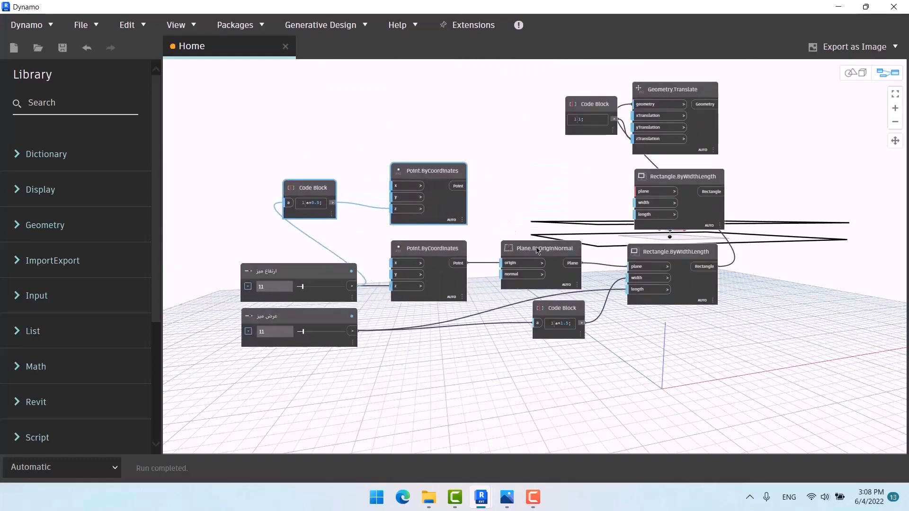
Step: Duplicate Plane.ByOriginNormal, wiring the new point into it and it into the upper rectangle
left_click(568, 281)
key("ctrl+c")
key("ctrl+v")
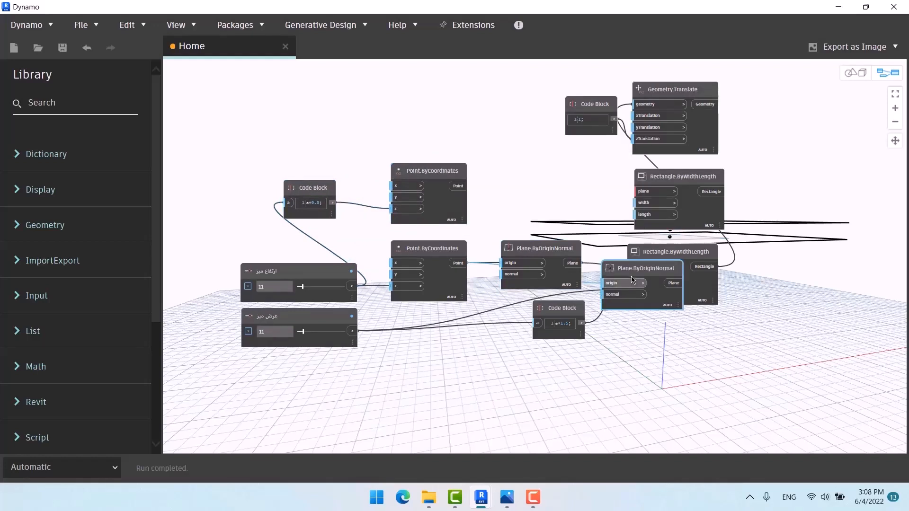
left_click_drag(633, 273, 543, 177)
left_click_drag(463, 186, 521, 188)
middle_click_drag(494, 212, 339, 185)
left_click_drag(420, 159, 475, 161)
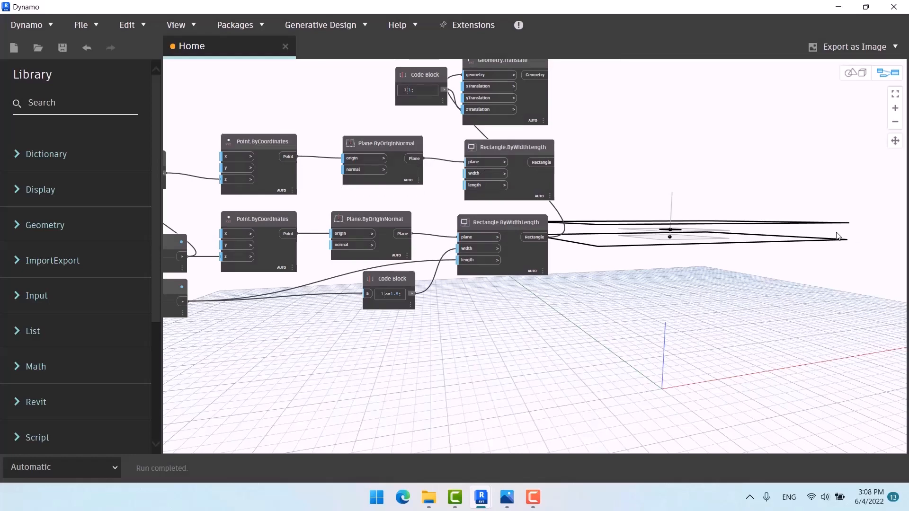
Step: Move the new Code Block, Point and Plane nodes up-left as a group
middle_click_drag(637, 298, 803, 342)
left_click_drag(529, 162, 247, 197)
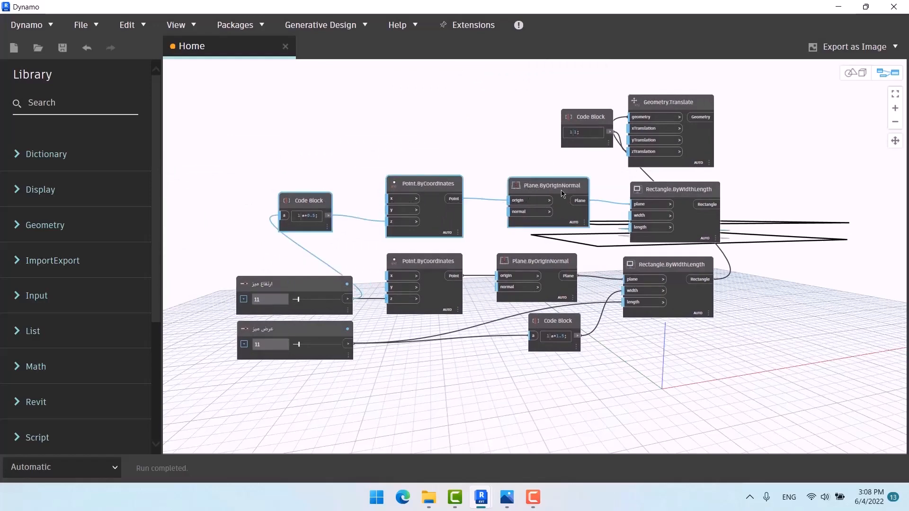
left_click_drag(554, 187, 498, 162)
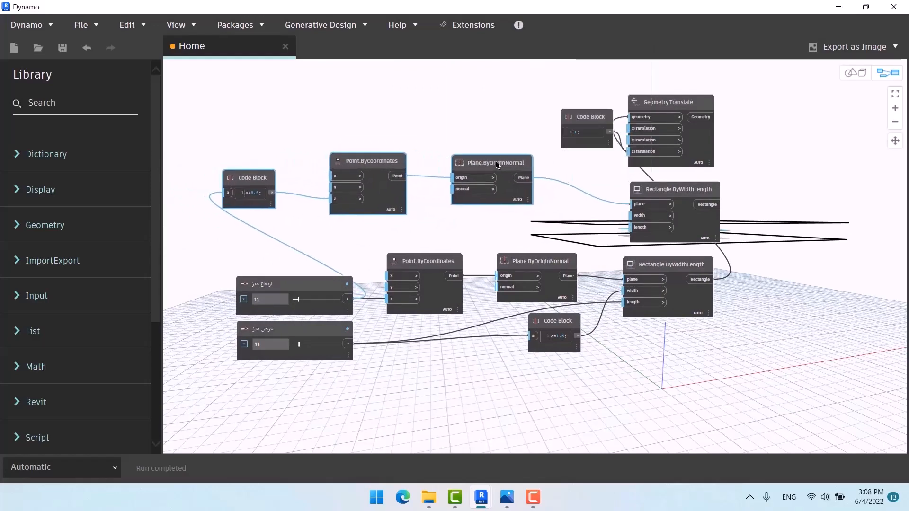
Step: Add an 'x*1.2' Code Block with the table-width slider wired into x
double_click(498, 221)
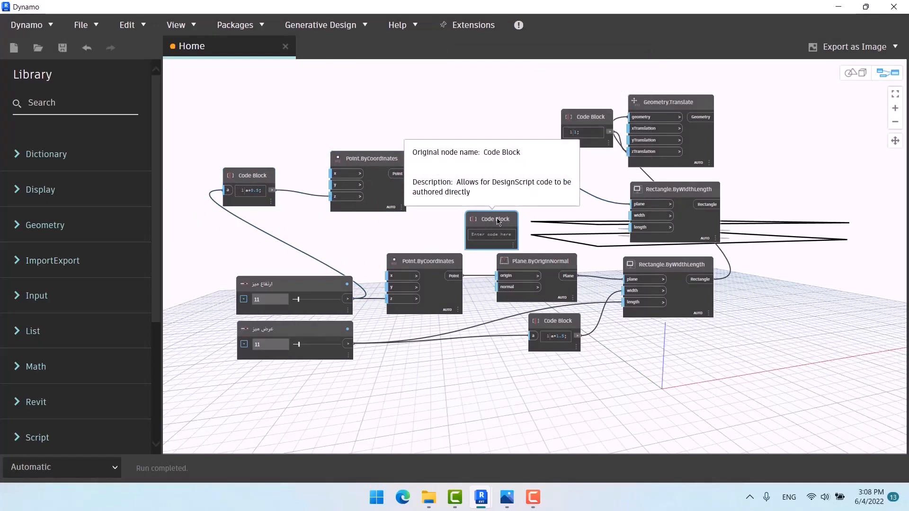
type("x")
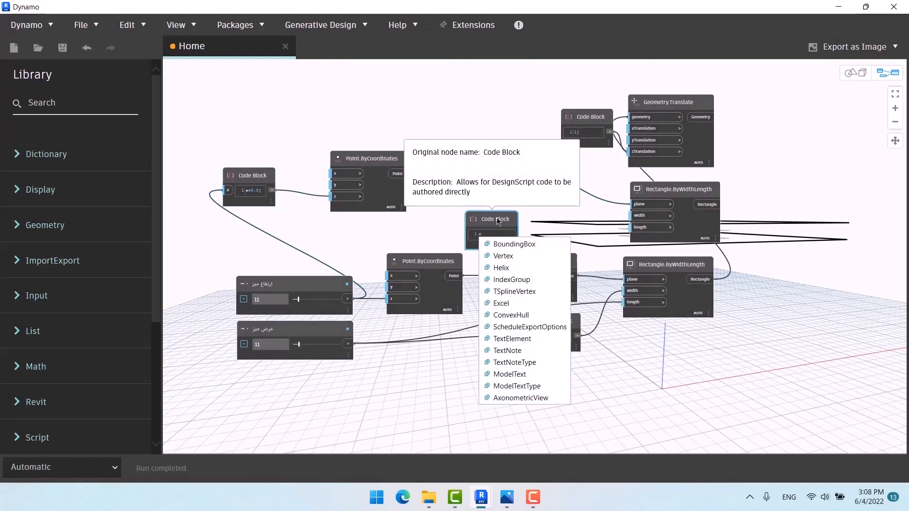
type("*")
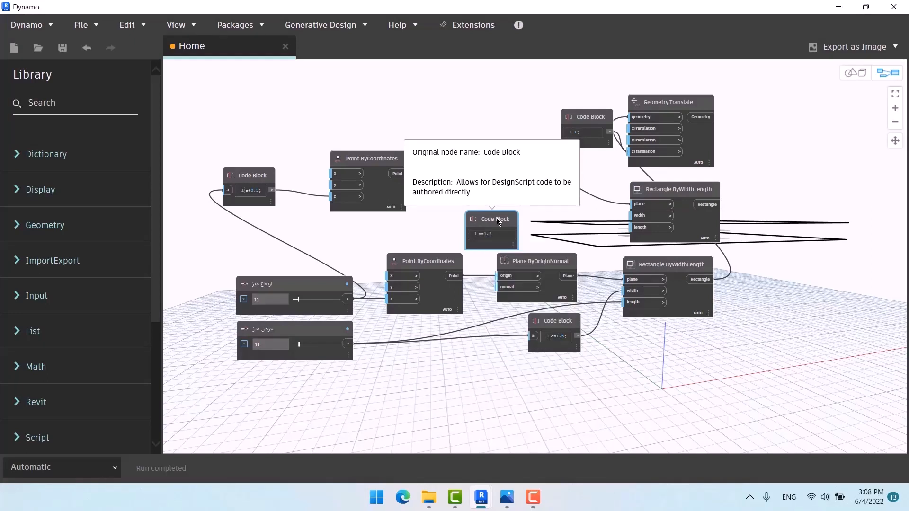
type("1.2")
left_click(381, 276)
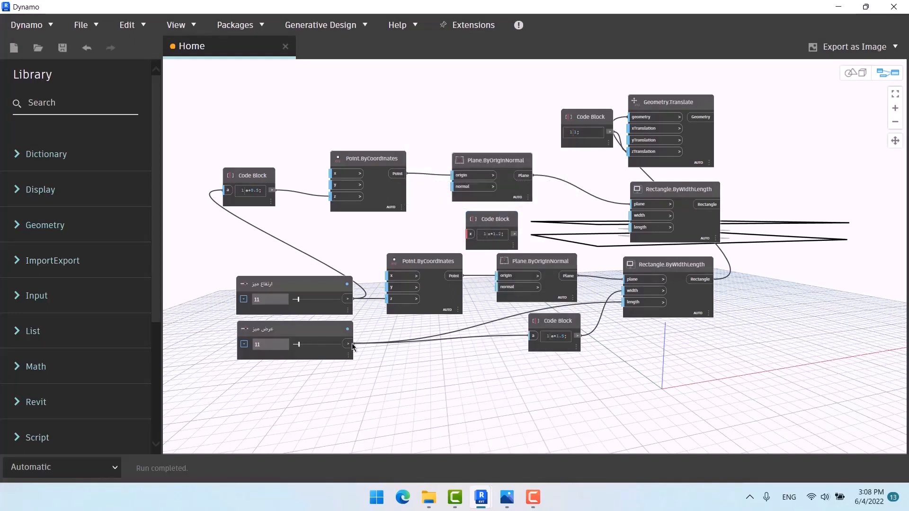
left_click_drag(352, 345, 472, 237)
mouse_move(514, 258)
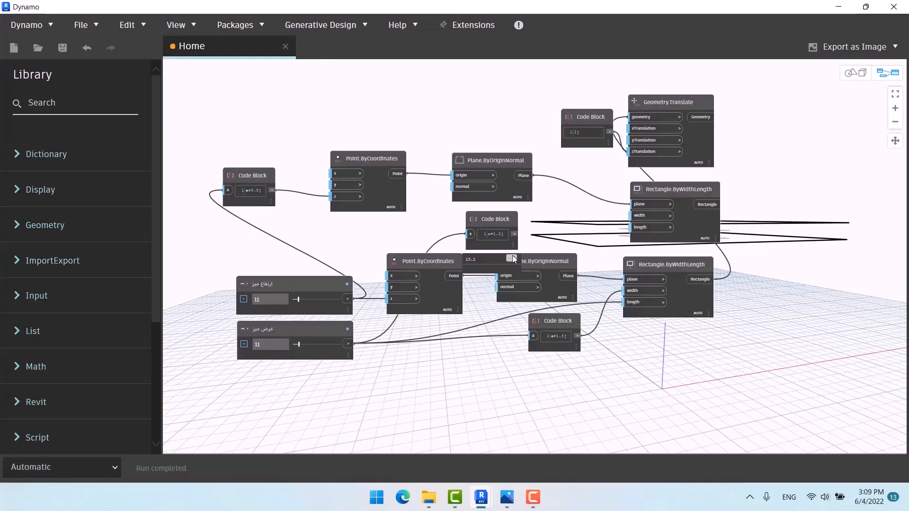
Step: Change the multiplier to make it 'x*1.1', now outputting 12.1
scroll(464, 236, "up", 6)
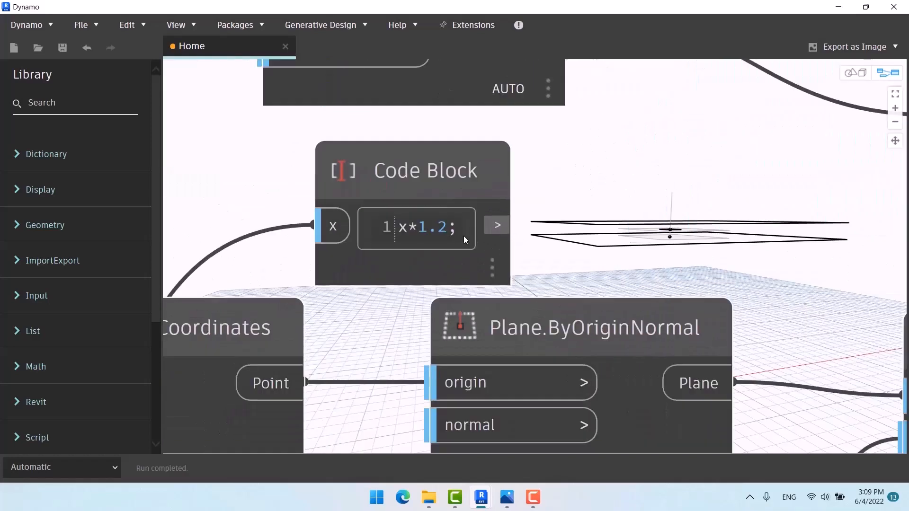
double_click(442, 229)
key("BackSpace")
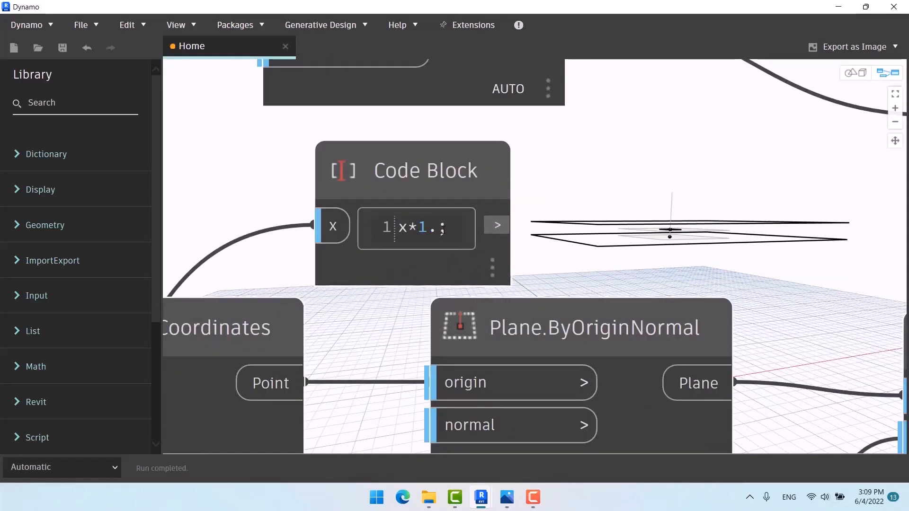
type("1")
mouse_move(489, 263)
scroll(475, 201, "down", 5)
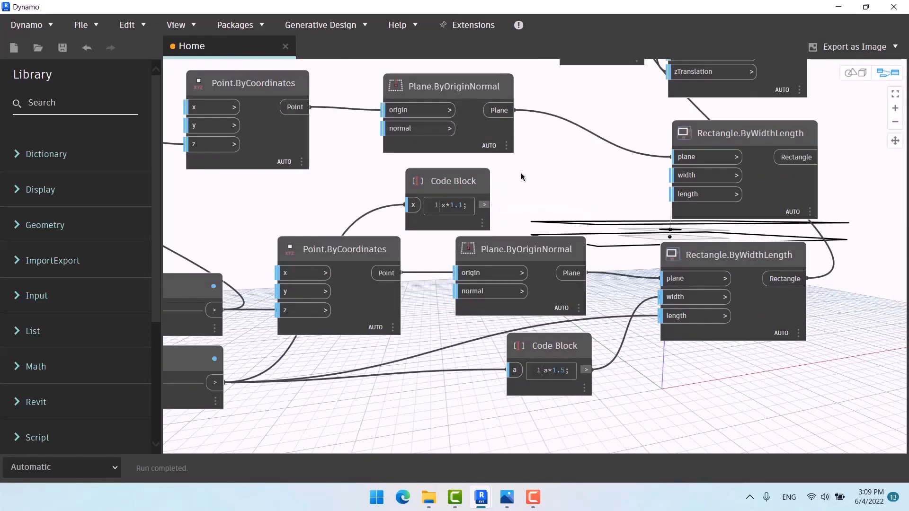
Step: Wire the x*1.1 output into the upper Rectangle.ByWidthLength length and reposition the block
left_click(484, 204)
left_click(687, 194)
scroll(495, 110, "down", 3)
middle_click_drag(541, 207, 425, 180)
scroll(426, 180, "down", 2)
middle_click_drag(501, 199, 511, 221)
scroll(334, 161, "up", 6)
left_click_drag(373, 162, 433, 155)
Step: Move the upper Point, Plane and x*1.1 nodes up-left, with both sliders in view
scroll(496, 332, "down", 2)
middle_click_drag(496, 333, 597, 434)
left_click_drag(476, 158, 191, 245)
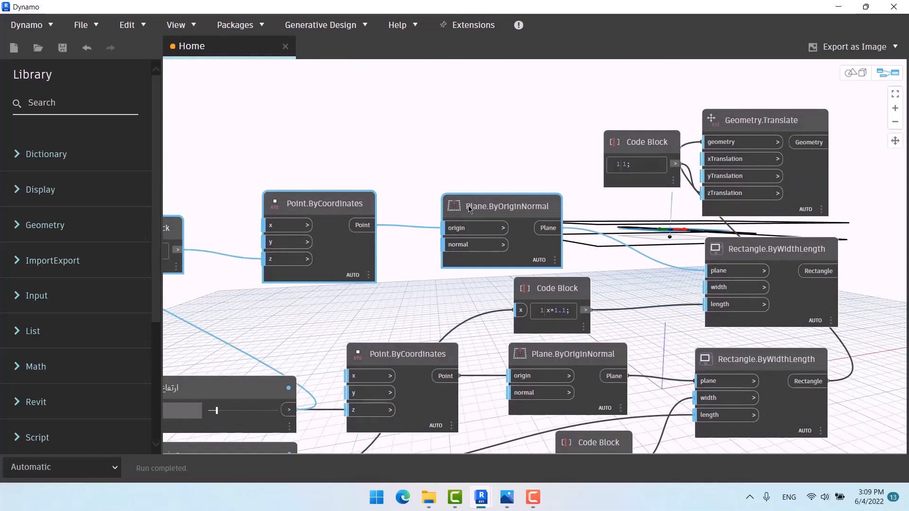
left_click_drag(474, 208, 444, 154)
left_click_drag(566, 290, 537, 241)
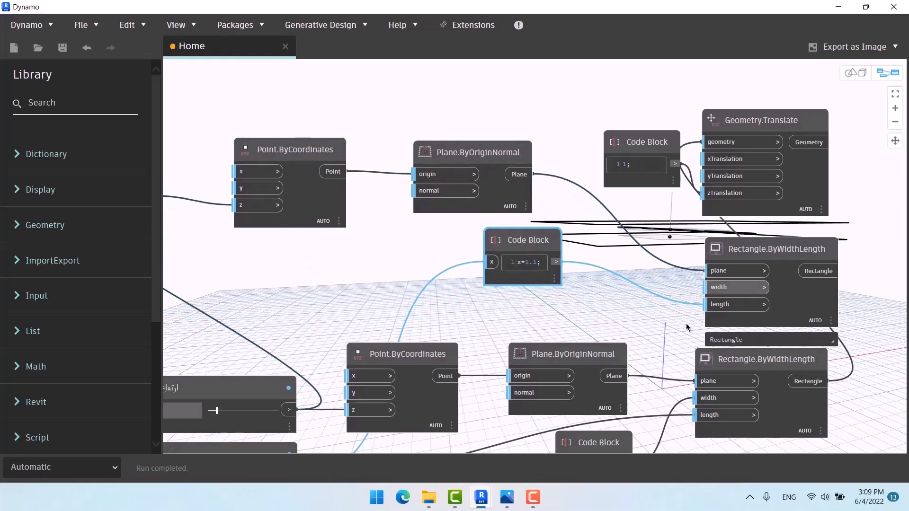
scroll(635, 306, "down", 2)
middle_click_drag(634, 305, 615, 263)
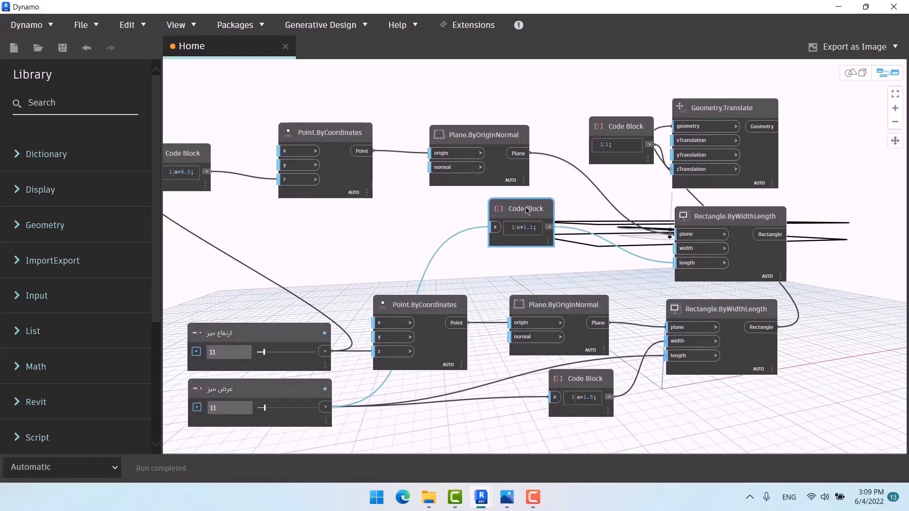
scroll(559, 223, "up", 5)
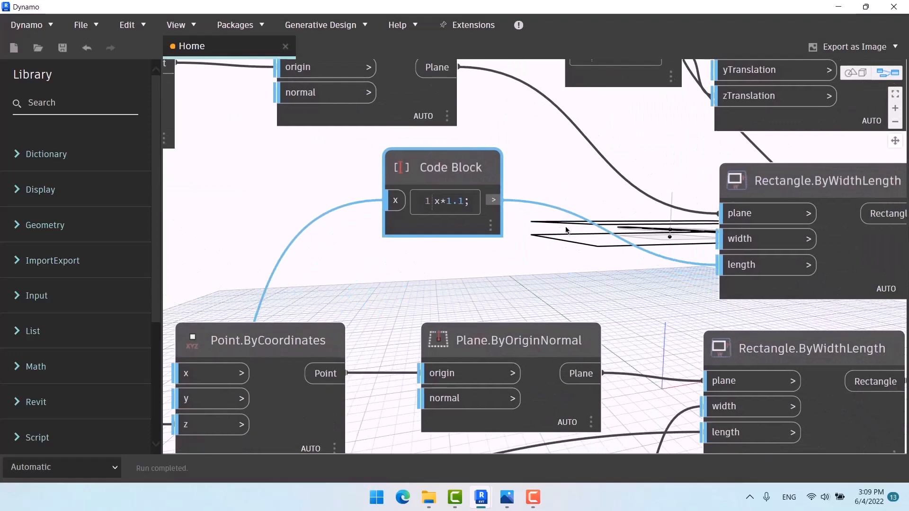
Step: Add a 'y*1.5' Code Block and place it beside the x*1.1 block
double_click(536, 270)
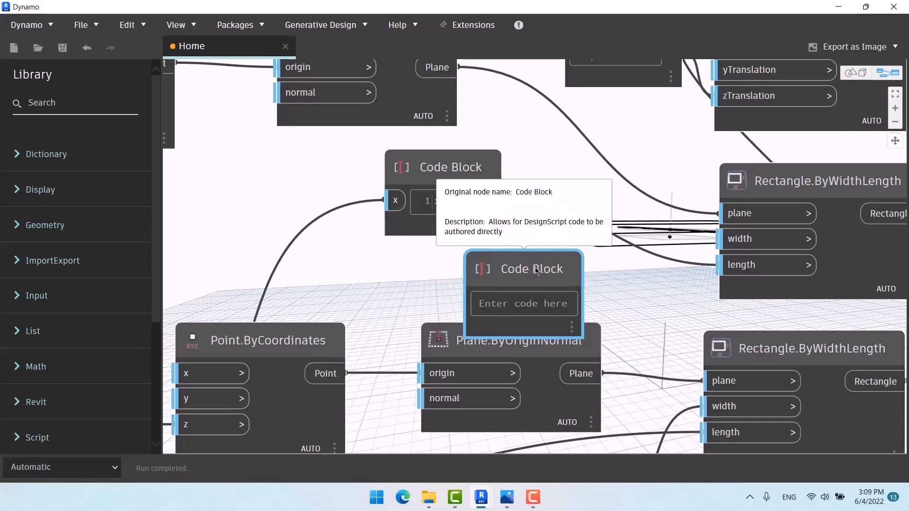
type("y")
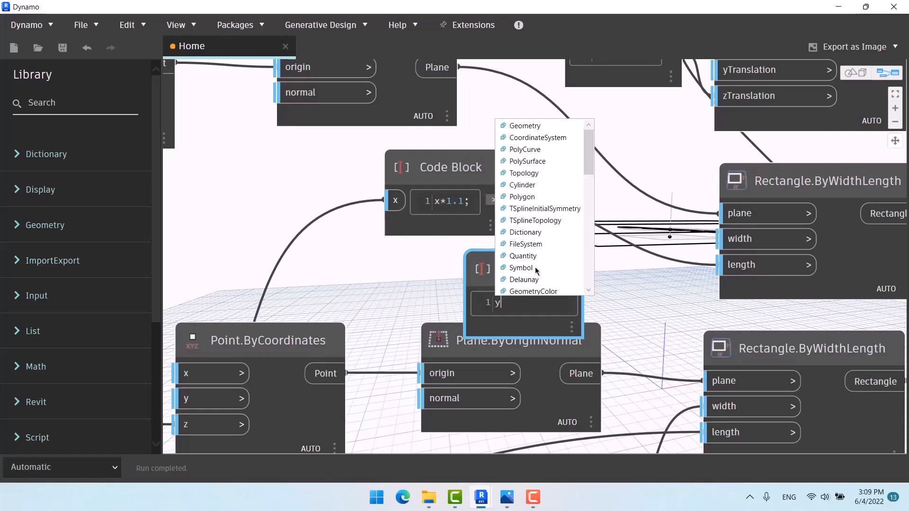
type("*1")
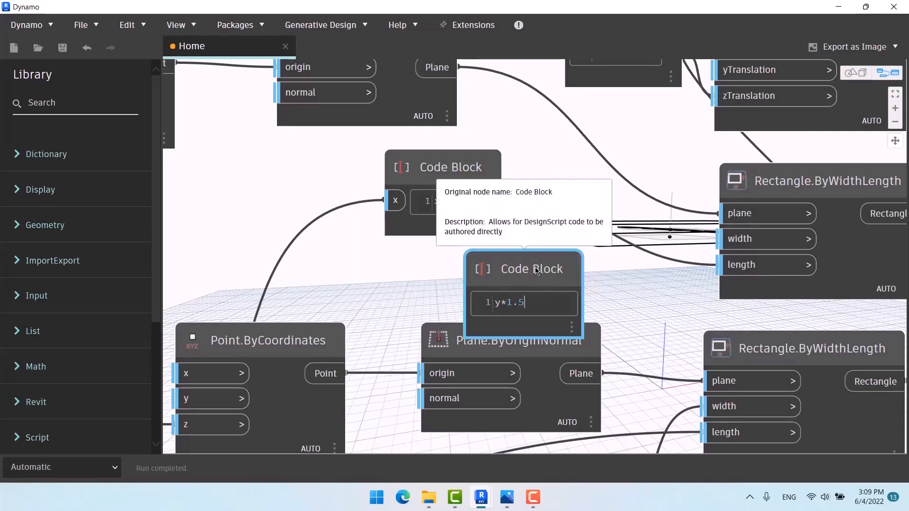
type(".5")
left_click(670, 308)
left_click_drag(537, 274, 575, 236)
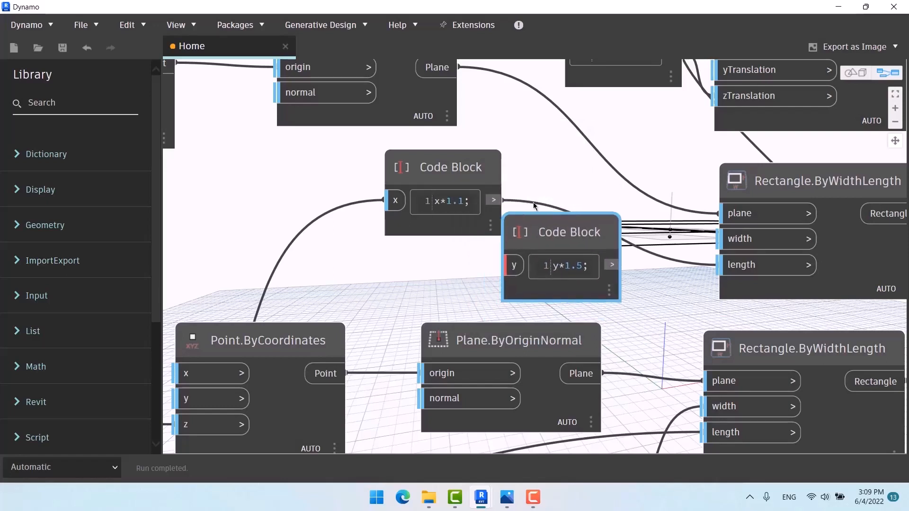
left_click_drag(426, 168, 348, 166)
left_click_drag(549, 232, 499, 223)
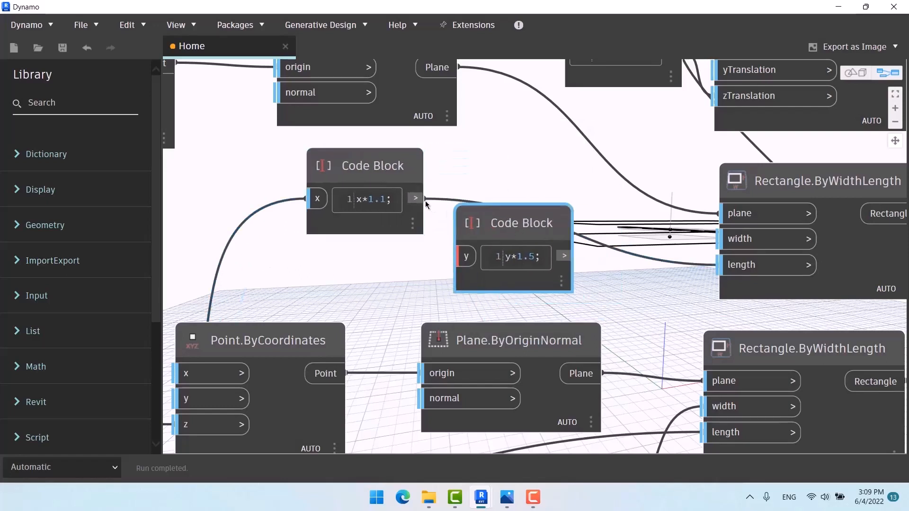
Step: Feed x*1.1 into y*1.5 and its result into the rectangle's width, checking from above
left_click_drag(416, 198, 467, 256)
left_click_drag(564, 255, 743, 241)
scroll(337, 182, "down", 6)
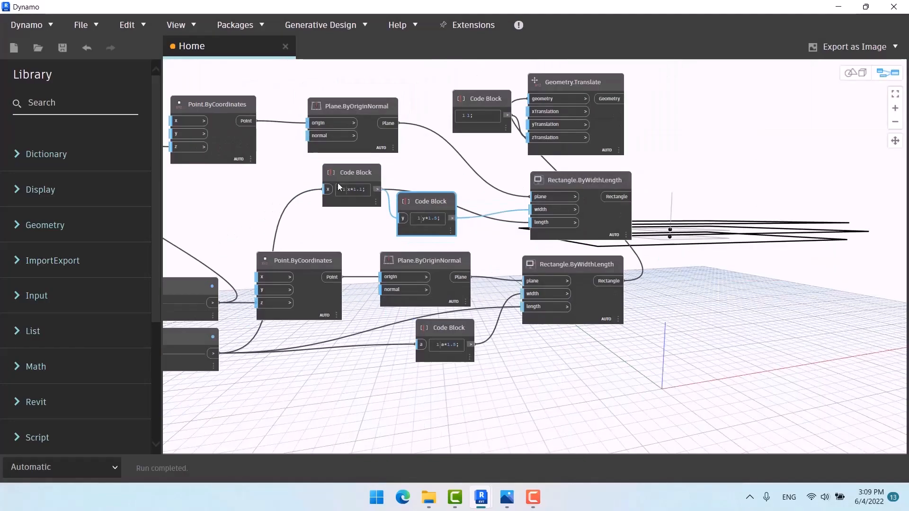
key("ctrl+b")
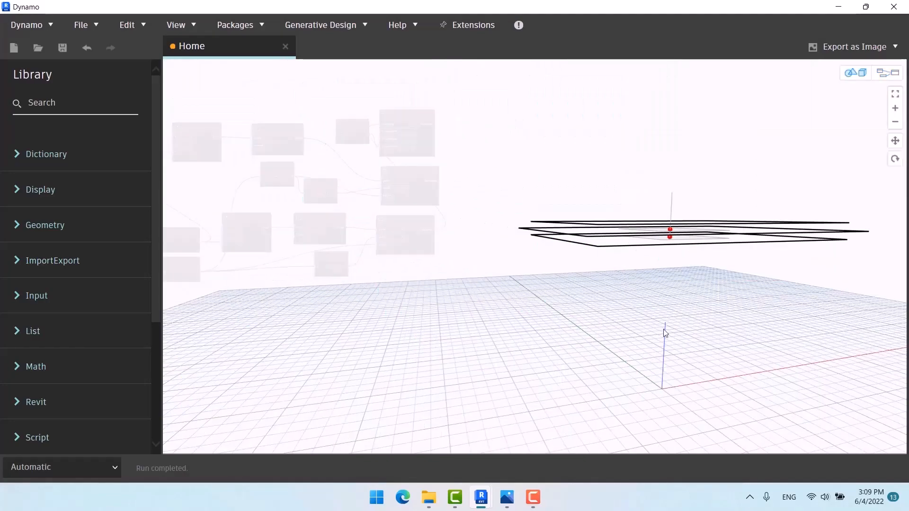
right_click_drag(749, 304, 483, 320)
key("ctrl+b")
scroll(614, 319, "up", 10)
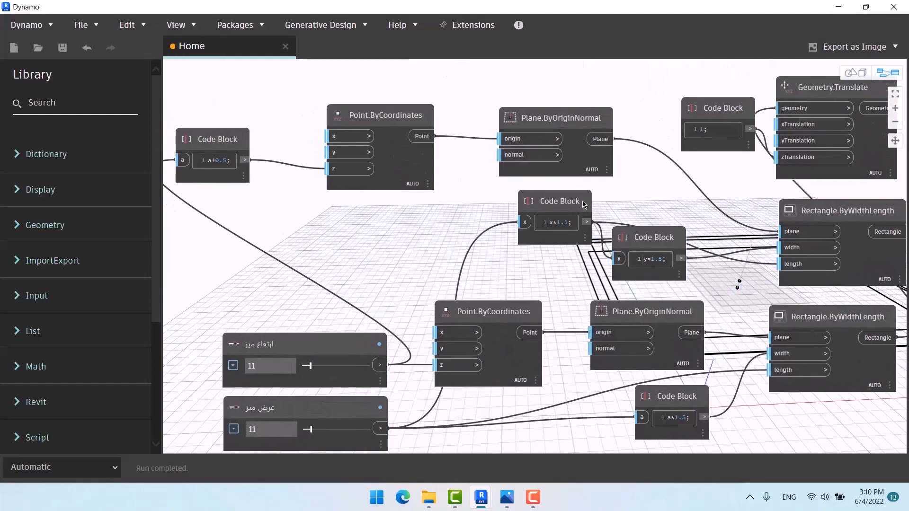
Step: Rearrange Geometry.Translate, the upper rectangle, both Code Blocks and the point and plane nodes
left_click_drag(584, 204, 682, 182)
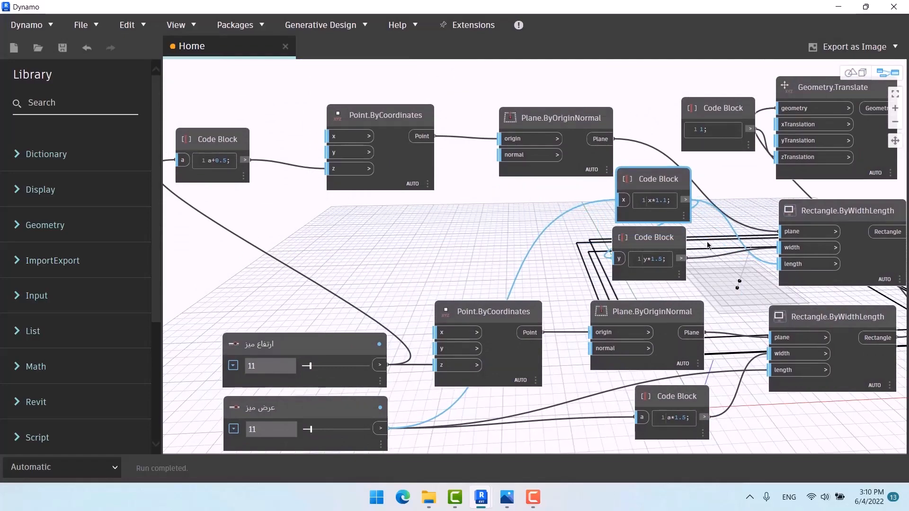
middle_click_drag(700, 260, 541, 331)
left_click_drag(697, 110, 573, 180)
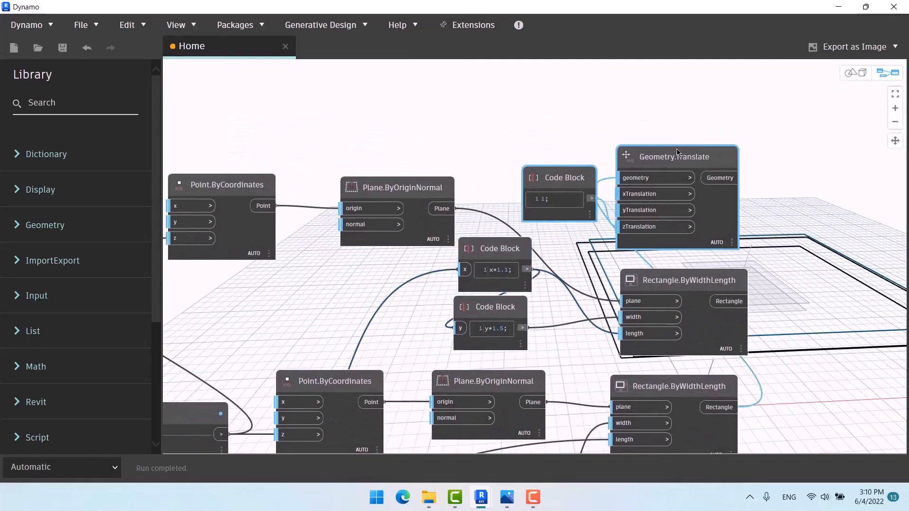
left_click_drag(676, 152, 684, 54)
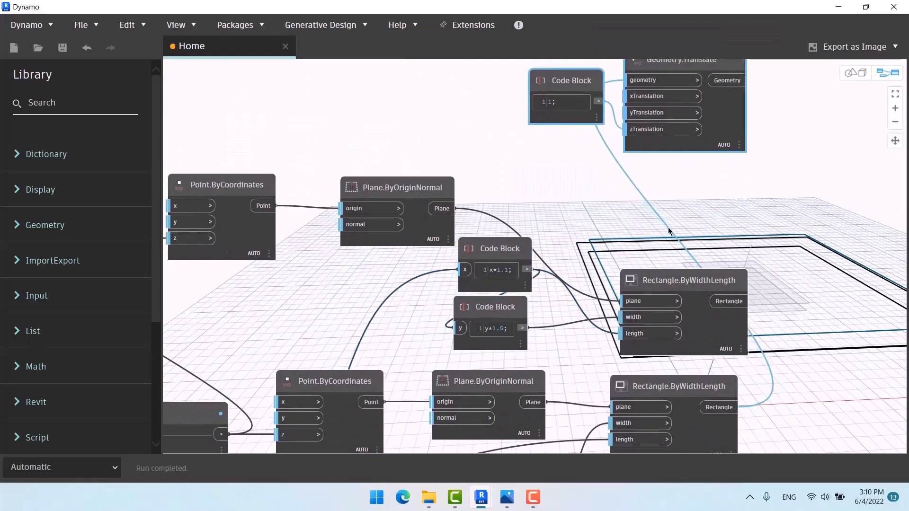
left_click_drag(669, 271, 671, 217)
left_click_drag(527, 206, 469, 331)
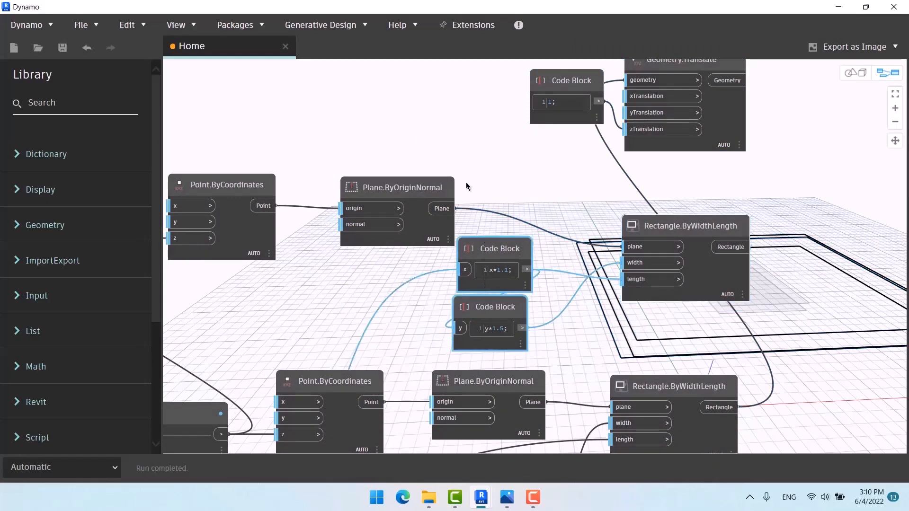
left_click_drag(499, 244, 547, 233)
left_click_drag(436, 156, 265, 197)
left_click_drag(368, 188, 427, 138)
scroll(533, 91, "down", 5)
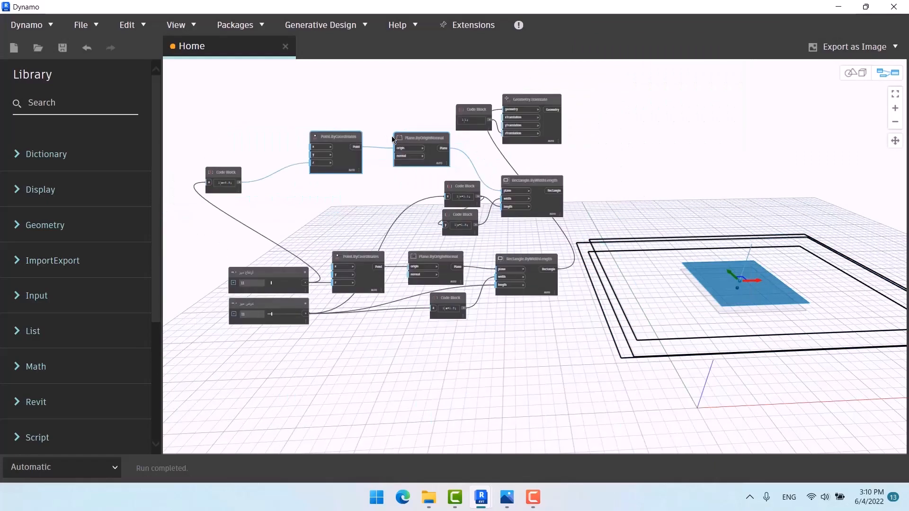
Step: Preview the point, plane and rectangle produced by each upper-chain node
left_click(428, 323)
scroll(430, 317, "up", 5)
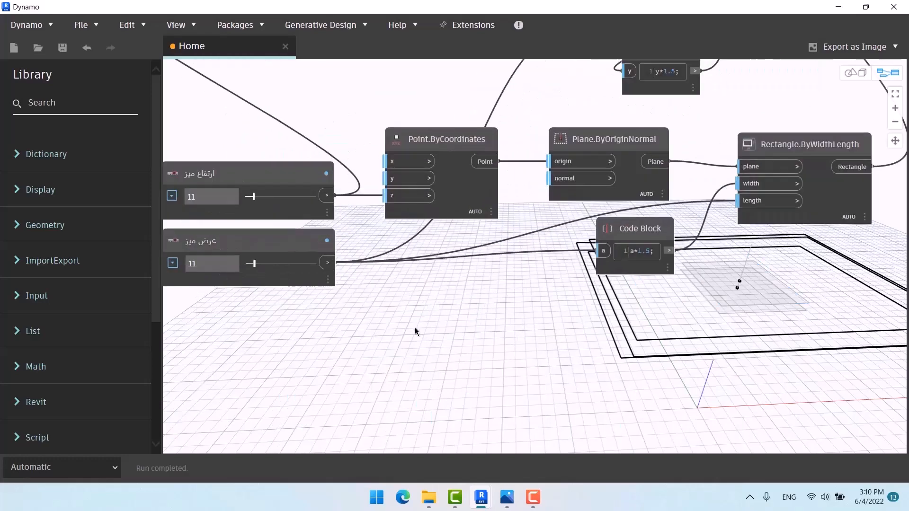
scroll(478, 338, "down", 3)
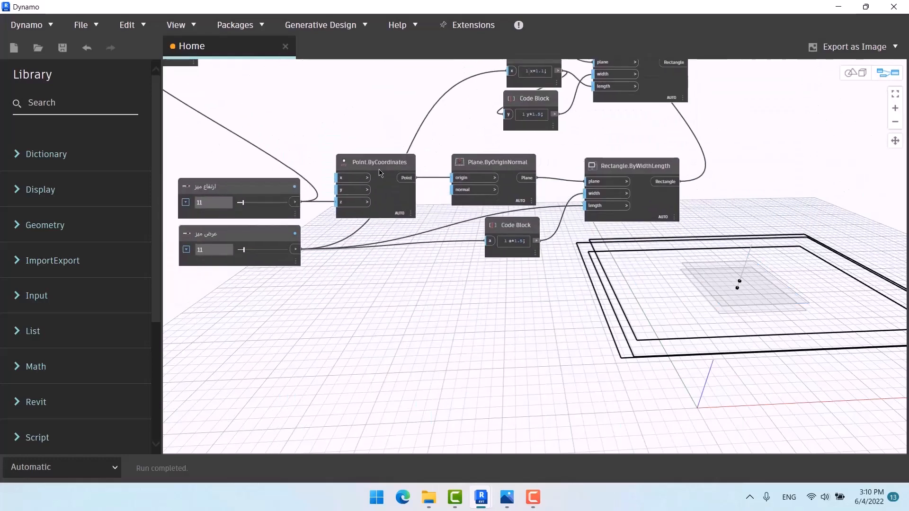
left_click(377, 164)
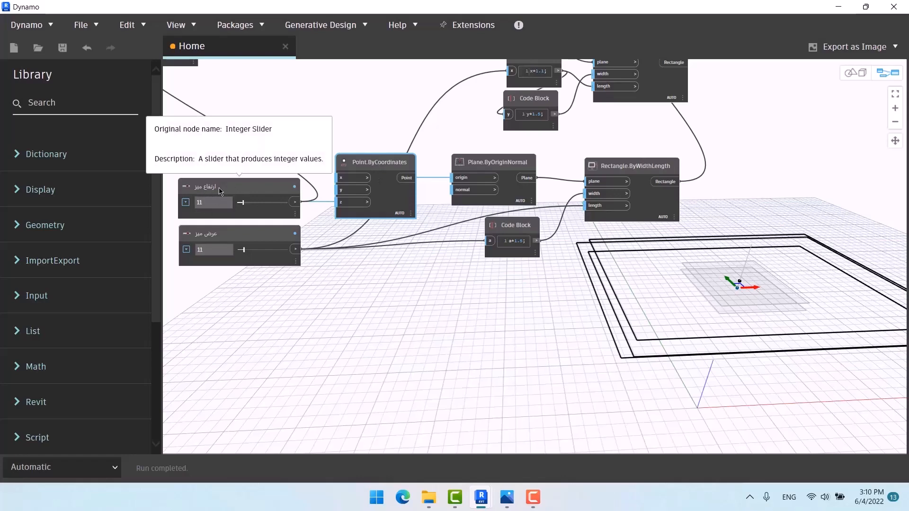
left_click(496, 165)
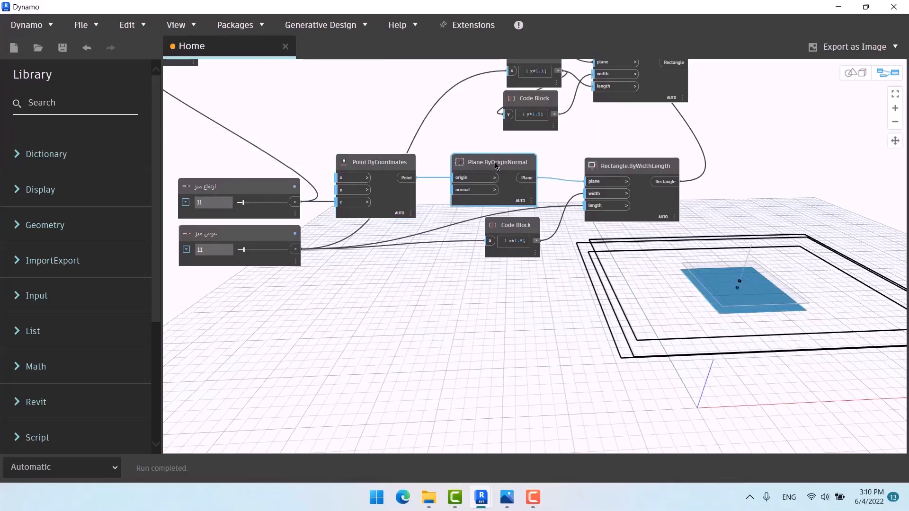
left_click(622, 168)
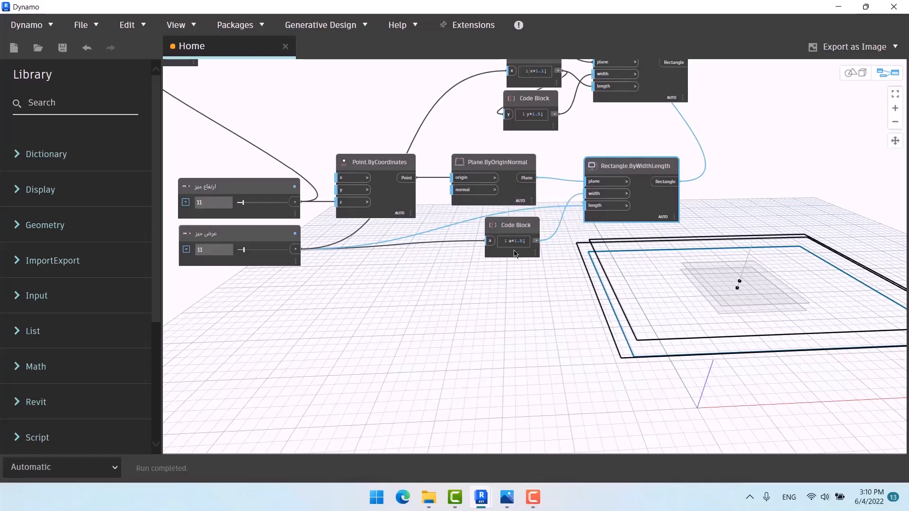
Step: Drag the table-width slider from 11 to 12, so a*1.5 reads 18
scroll(478, 282, "up", 3)
scroll(575, 251, "up", 4)
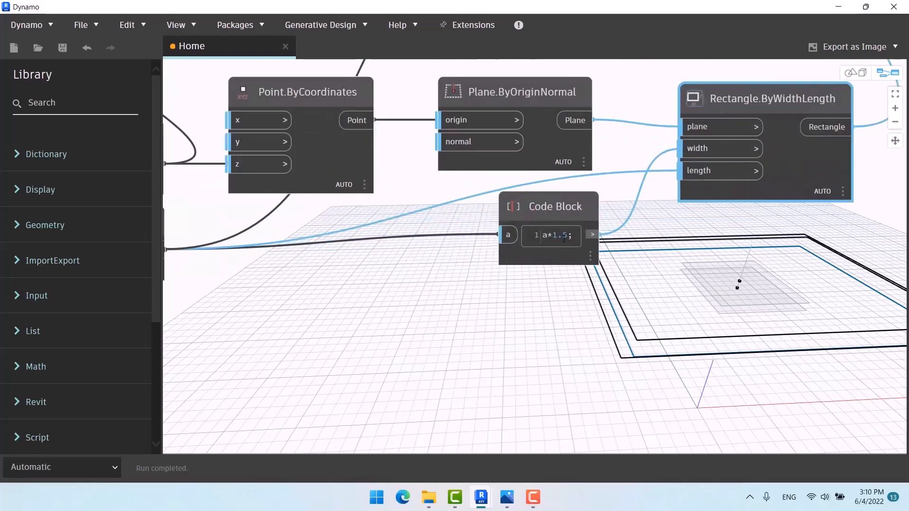
middle_click_drag(529, 280, 710, 269)
scroll(305, 242, "down", 2)
scroll(305, 242, "down", 2)
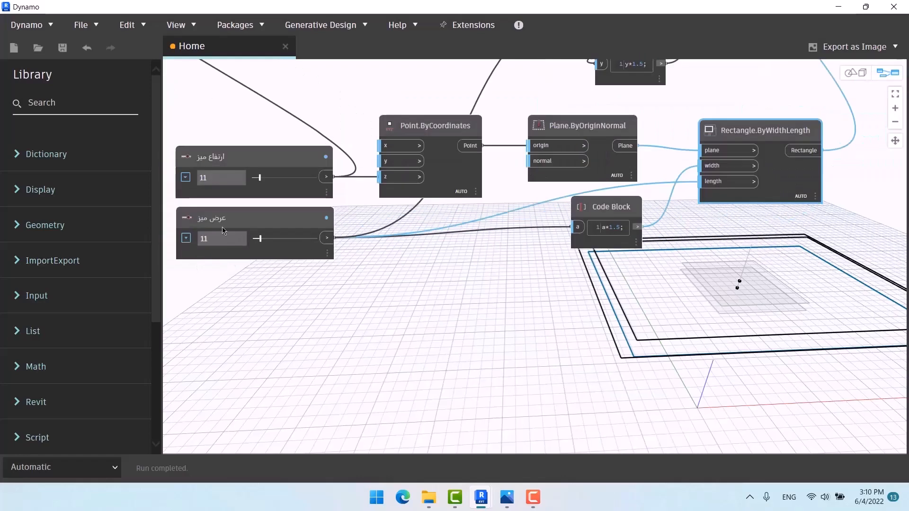
middle_click_drag(412, 273, 268, 199)
left_click_drag(211, 181, 212, 183)
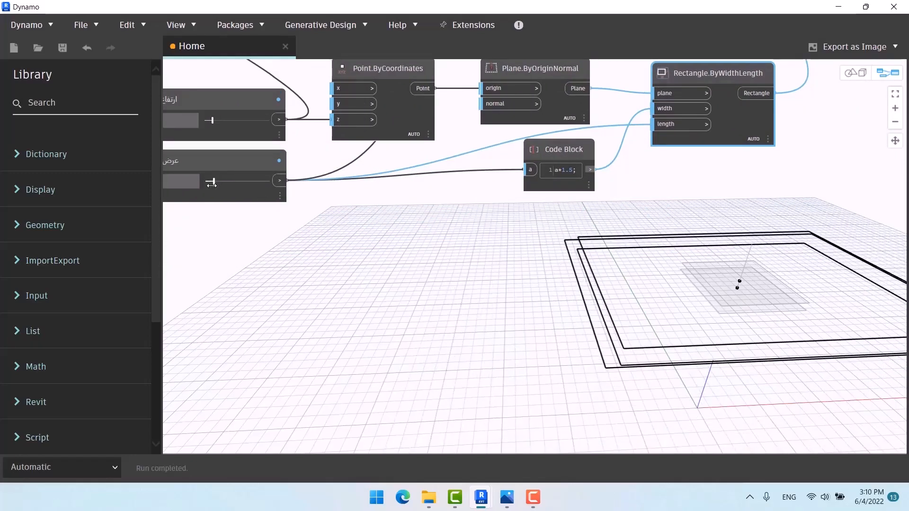
middle_click_drag(495, 258, 466, 334)
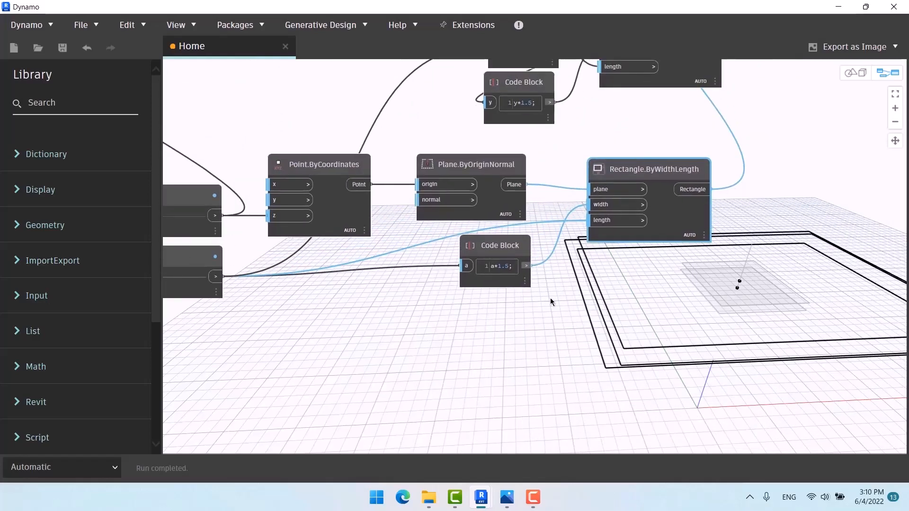
mouse_move(515, 272)
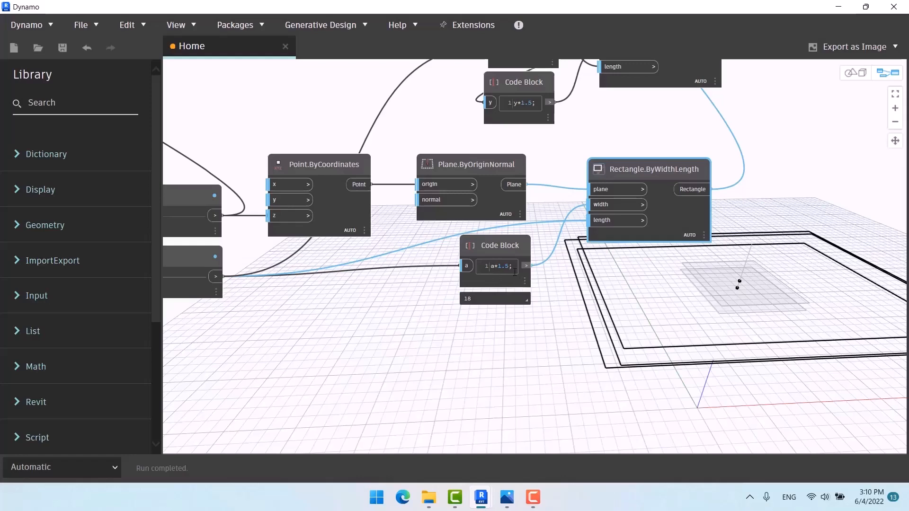
scroll(515, 272, "down", 4)
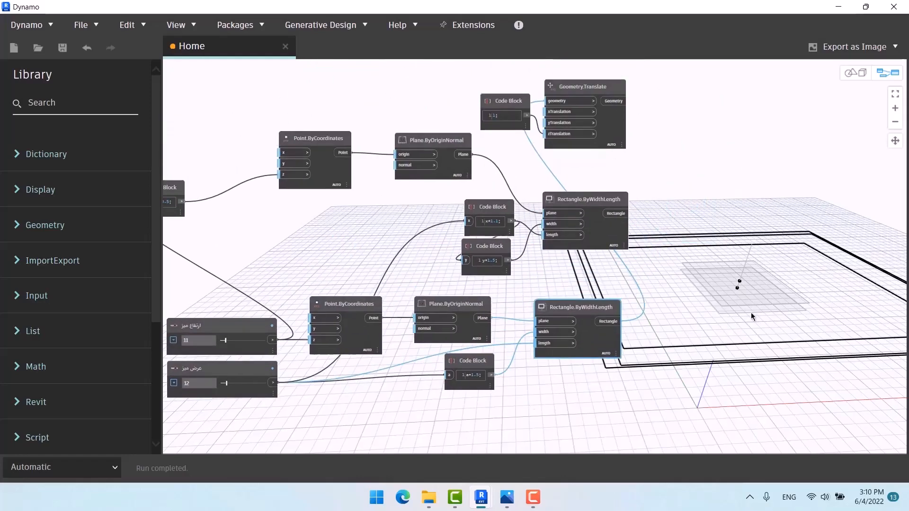
Step: Move Geometry.Translate and its Code Block below the leg nodes and preview its result
middle_click_drag(760, 307, 662, 256)
middle_click_drag(713, 187, 715, 219)
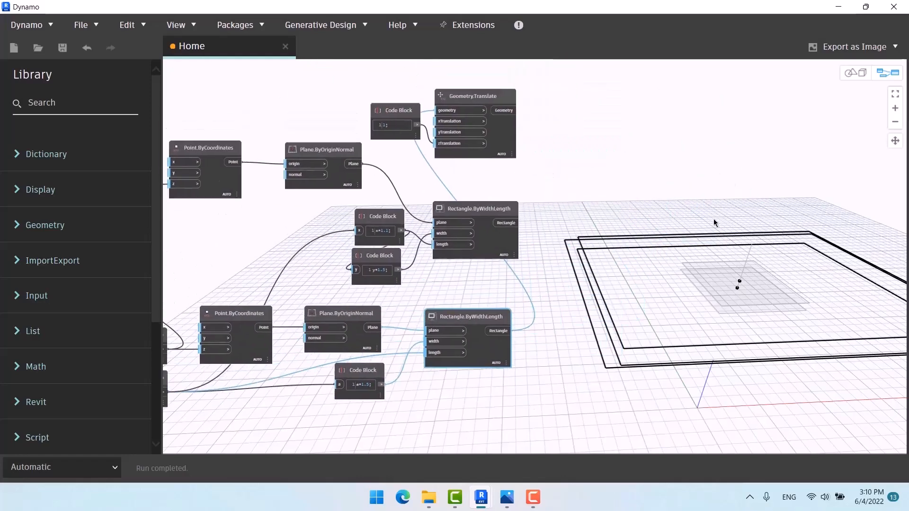
scroll(466, 140, "down", 5)
middle_click_drag(548, 180, 488, 173)
left_click_drag(445, 102, 343, 145)
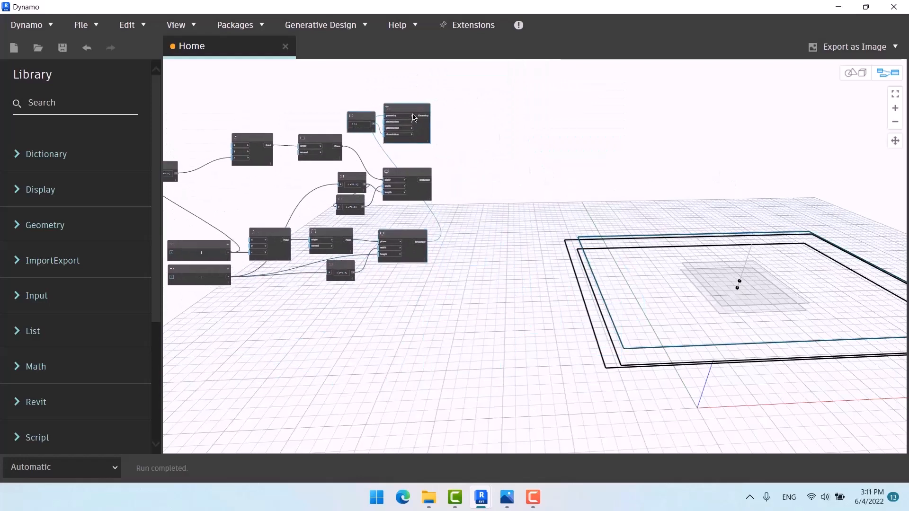
left_click_drag(417, 111, 415, 291)
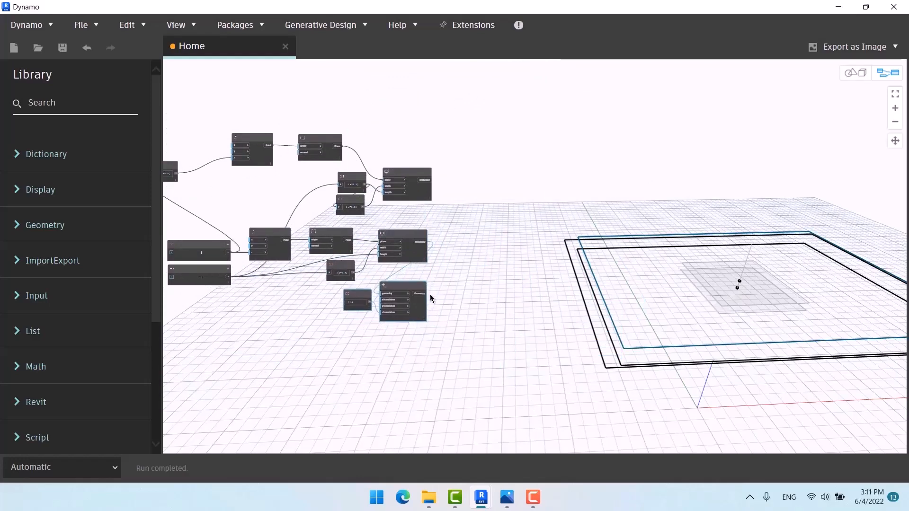
scroll(430, 294, "up", 5)
left_click(405, 271)
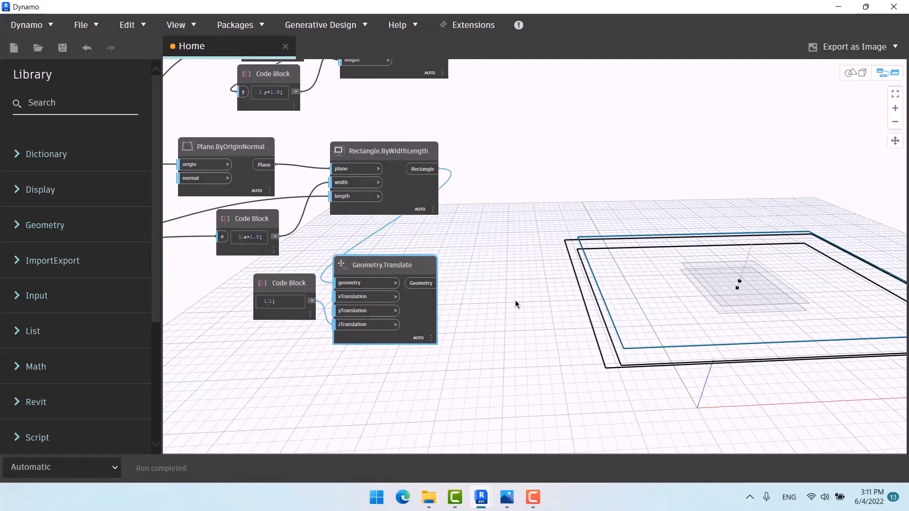
Step: Orbit the 3D preview to a low side view of the rectangles
key("ctrl+b")
right_click_drag(600, 319, 611, 232)
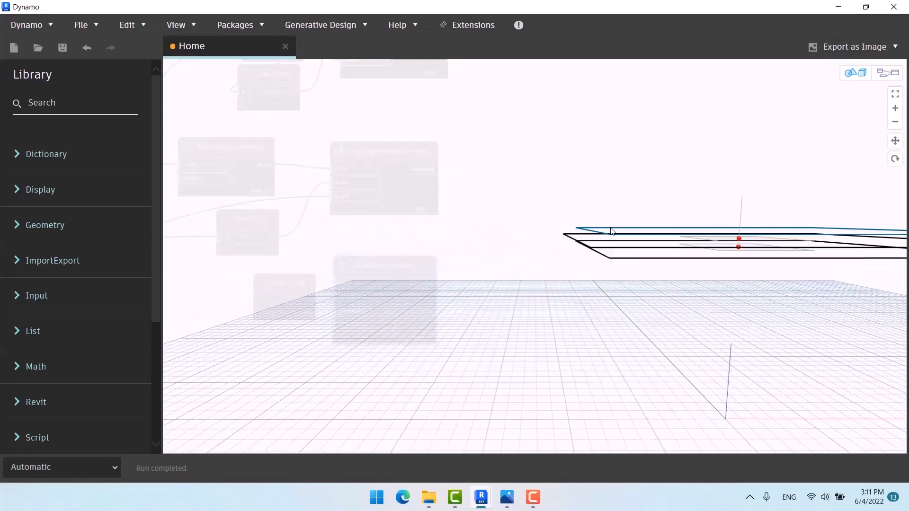
key("ctrl+b")
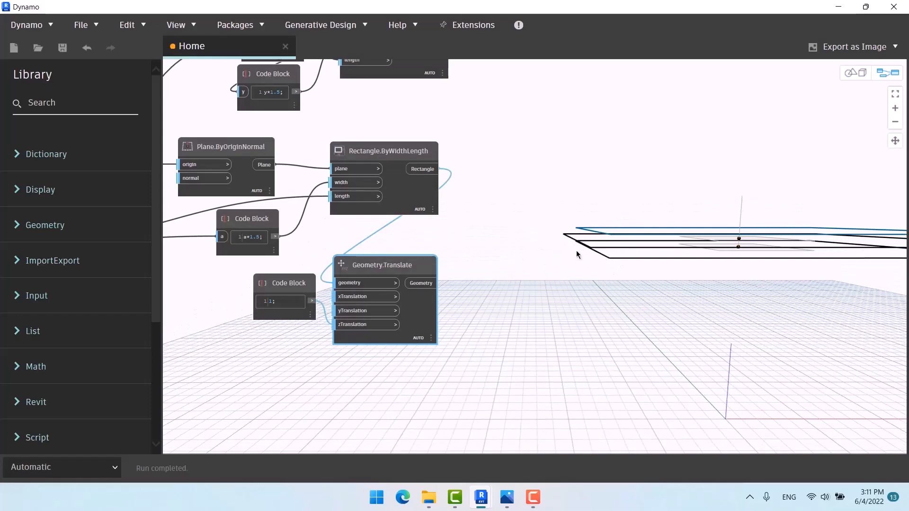
middle_click_drag(498, 215, 718, 294)
scroll(640, 273, "down", 3)
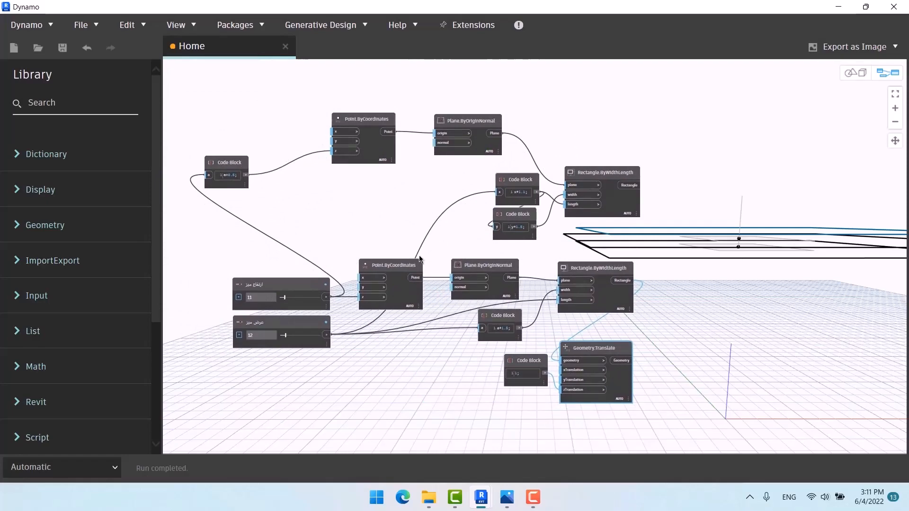
Step: Nudge the height slider and move the a+0.5 Code Block toward its Point node
middle_click_drag(330, 239, 310, 194)
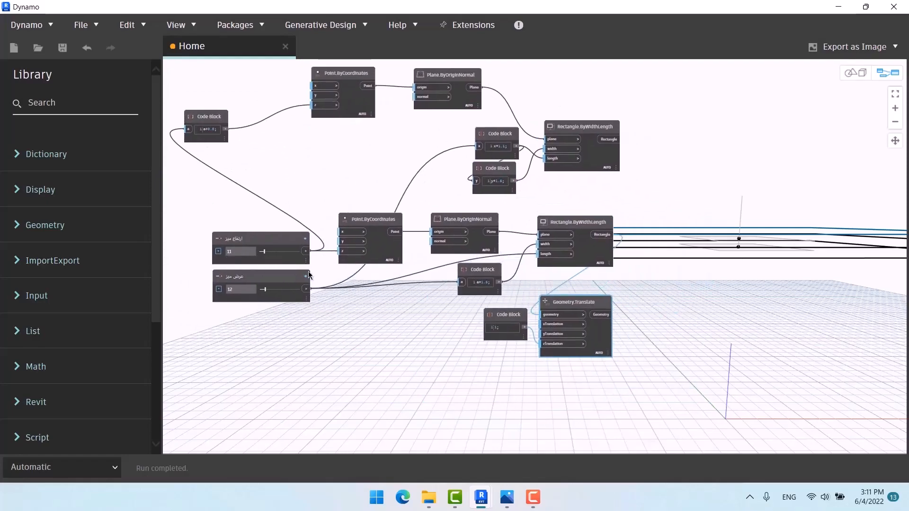
scroll(308, 284, "down", 2)
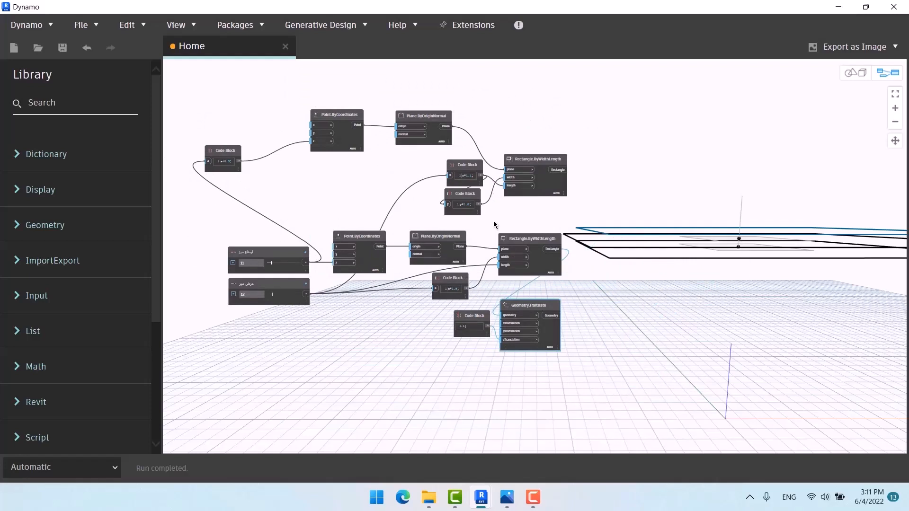
left_click_drag(283, 256, 277, 256)
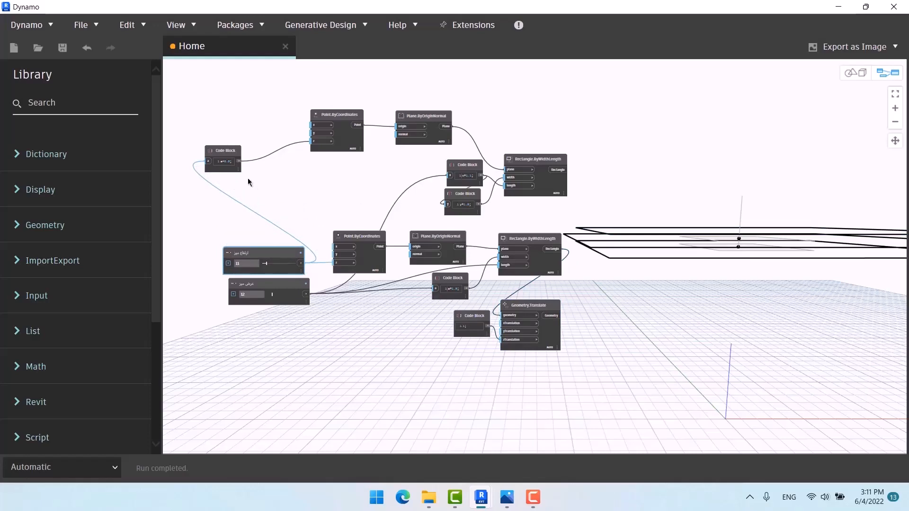
scroll(193, 154, "up", 4)
left_click_drag(242, 154, 313, 133)
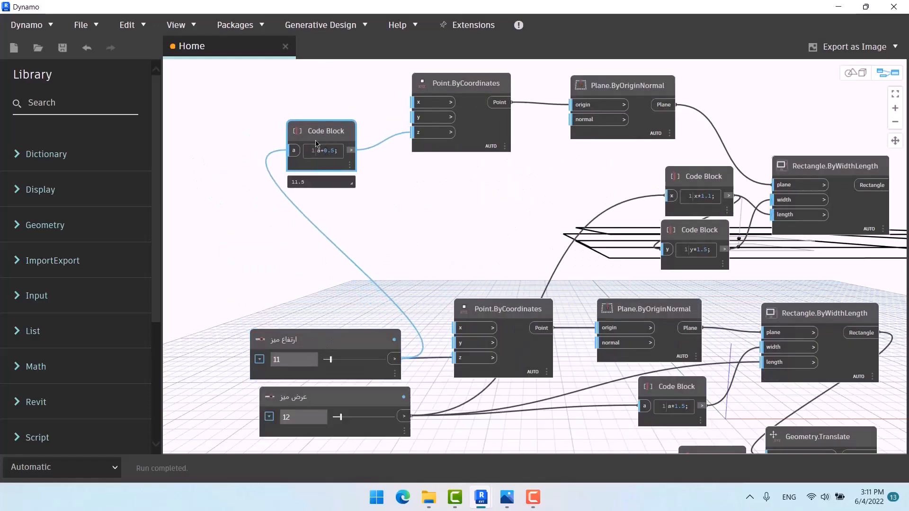
Step: Preview the upper point, shift the upper rectangle left, and pair the x*1.1 and y*1.5 blocks
scroll(206, 175, "down", 3)
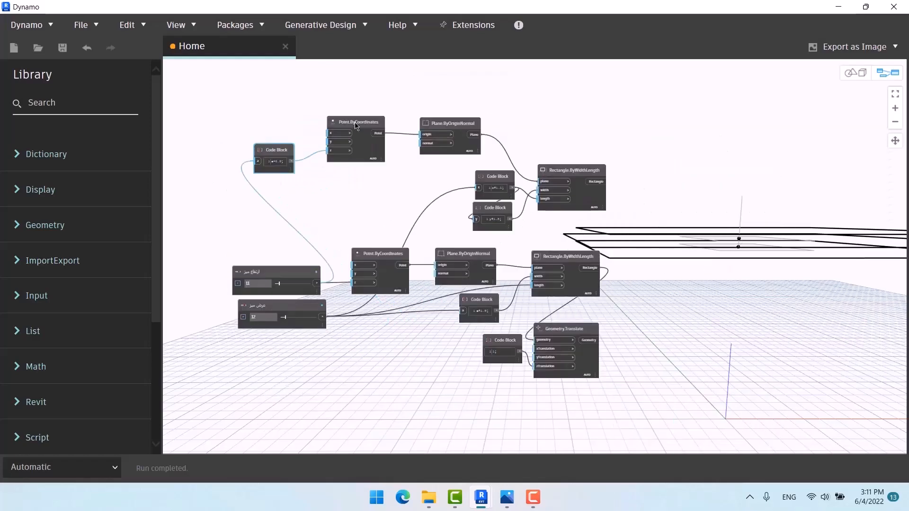
left_click(359, 152)
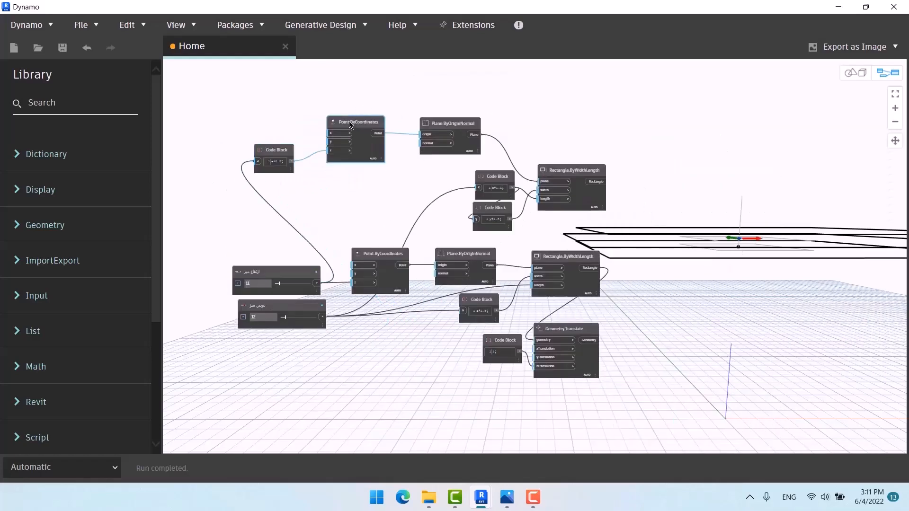
scroll(456, 126, "up", 3)
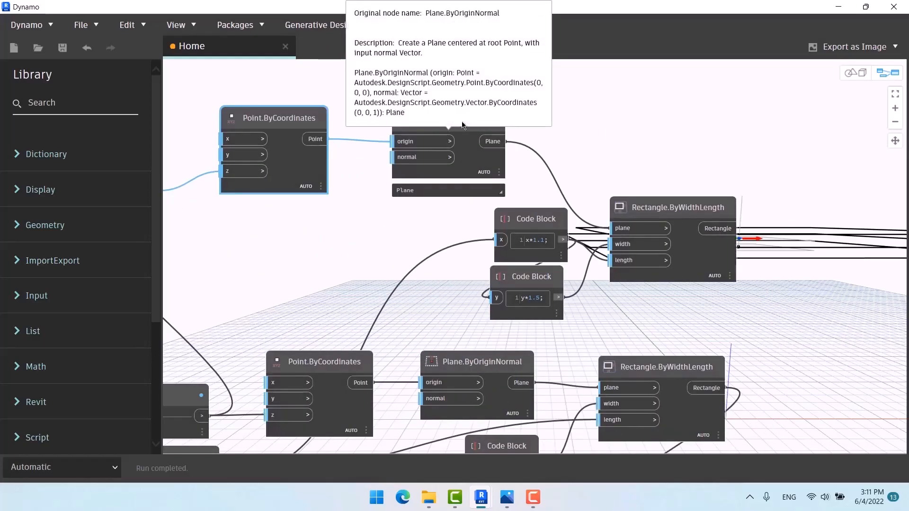
mouse_move(675, 199)
left_mouse_down()
mouse_move(669, 163)
mouse_move(666, 188)
mouse_move(658, 189)
mouse_move(694, 216)
mouse_move(666, 209)
left_mouse_up()
middle_click_drag(672, 291, 653, 279)
left_click_drag(525, 190, 462, 185)
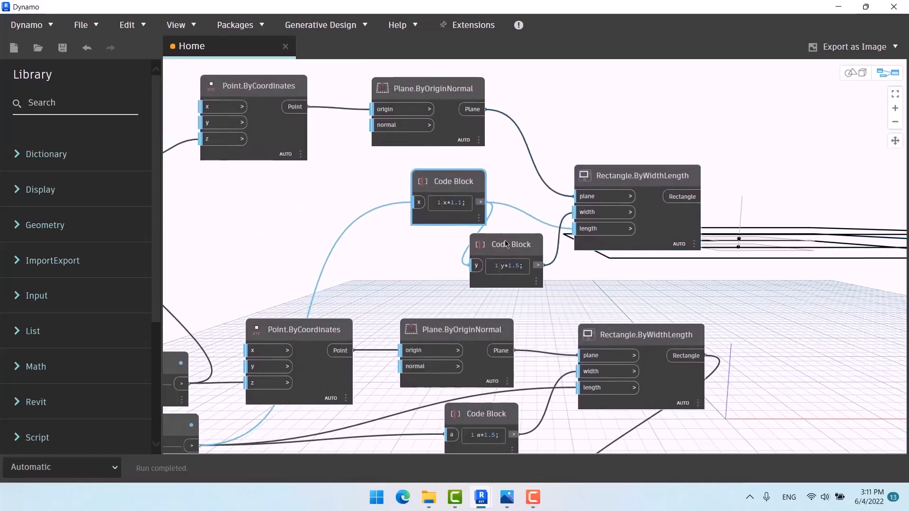
left_click_drag(506, 244, 448, 247)
left_click(595, 116)
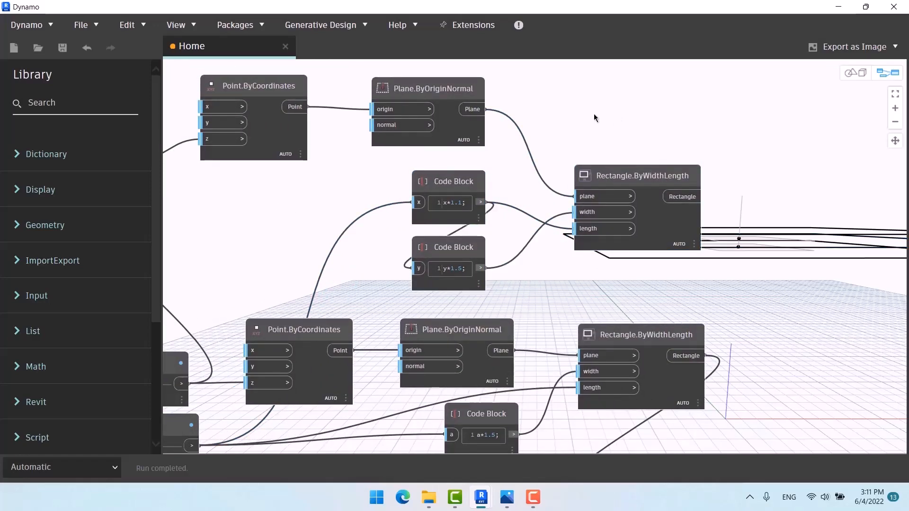
Step: Shift the table-width slider left and fine-tune the x*1.1 Code Block's position
scroll(594, 114, "down", 3)
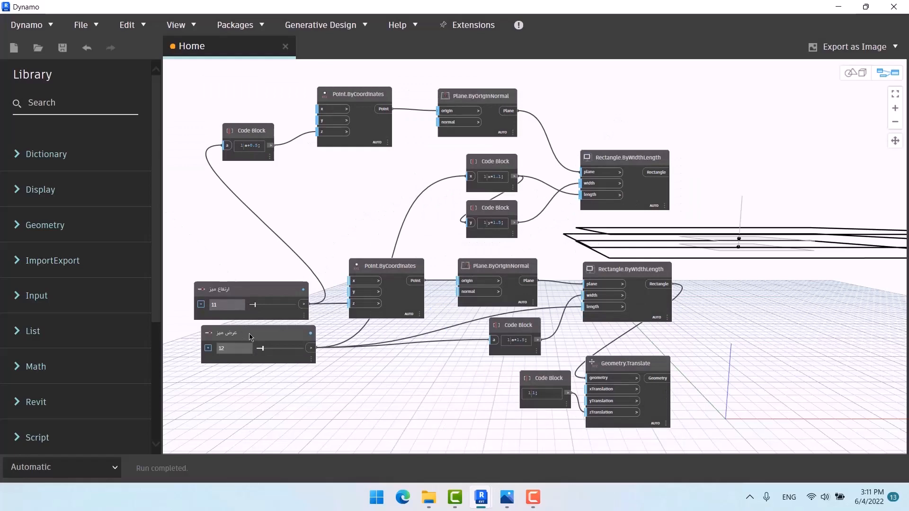
left_click_drag(238, 351, 229, 352)
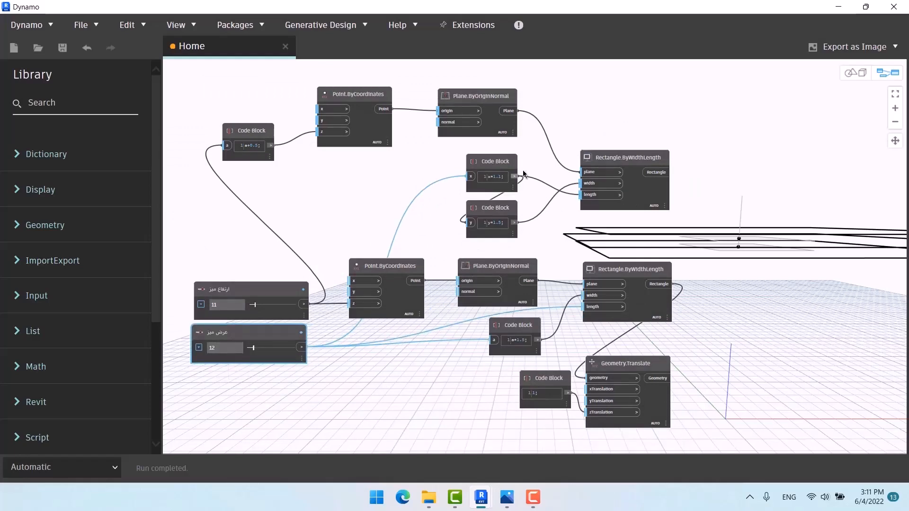
scroll(511, 176, "up", 5)
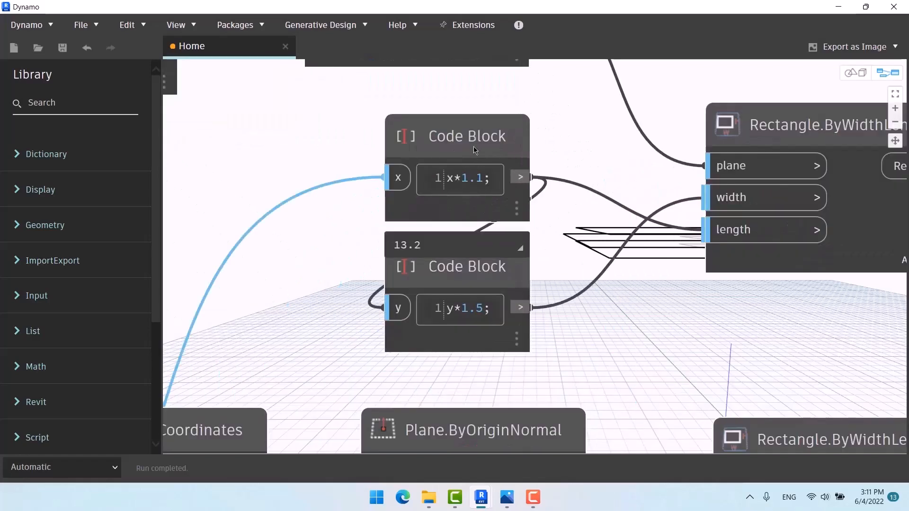
left_click_drag(475, 150, 321, 154)
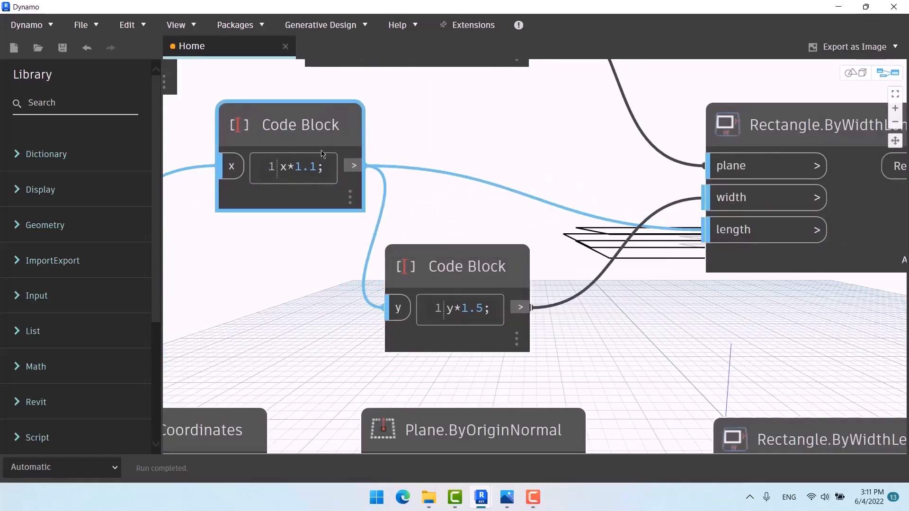
scroll(427, 131, "down", 5)
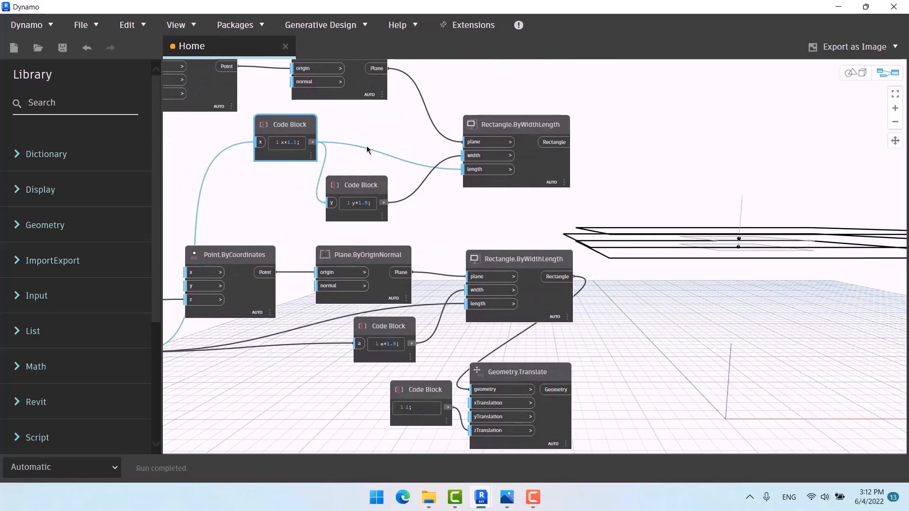
mouse_move(518, 180)
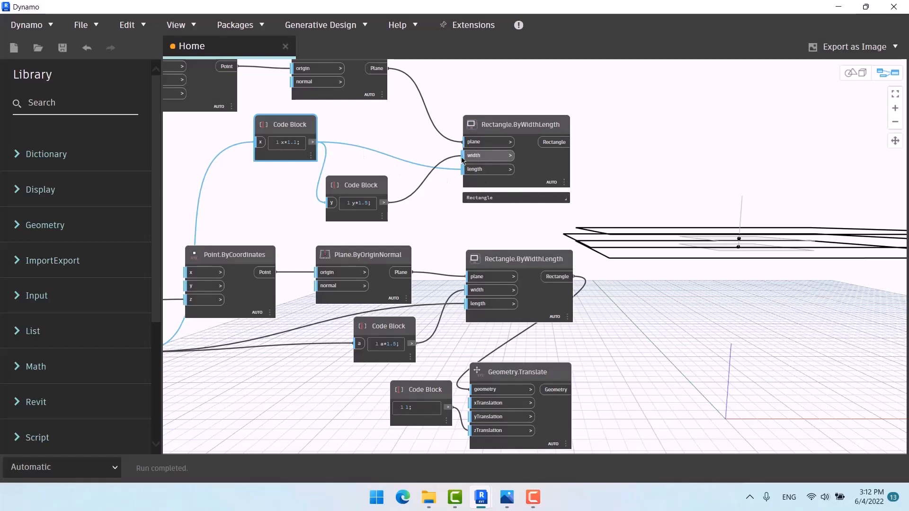
middle_click_drag(521, 318, 540, 279)
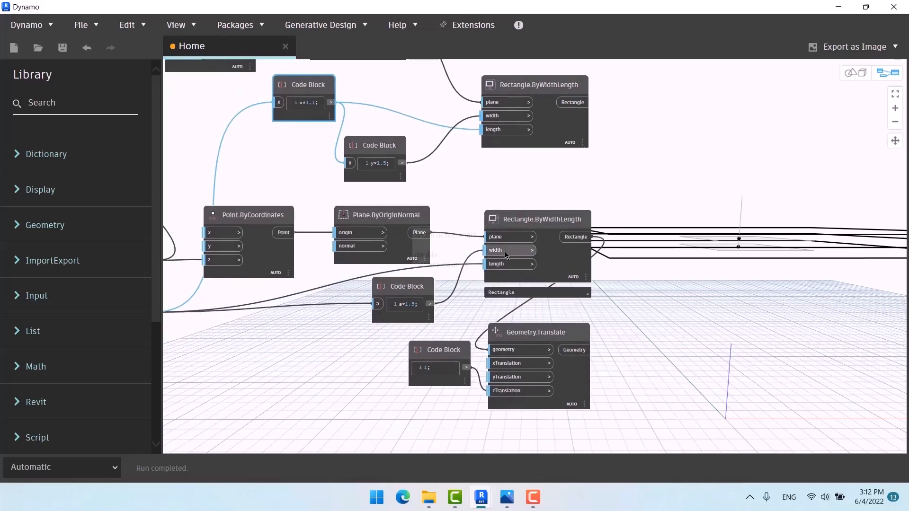
mouse_move(408, 314)
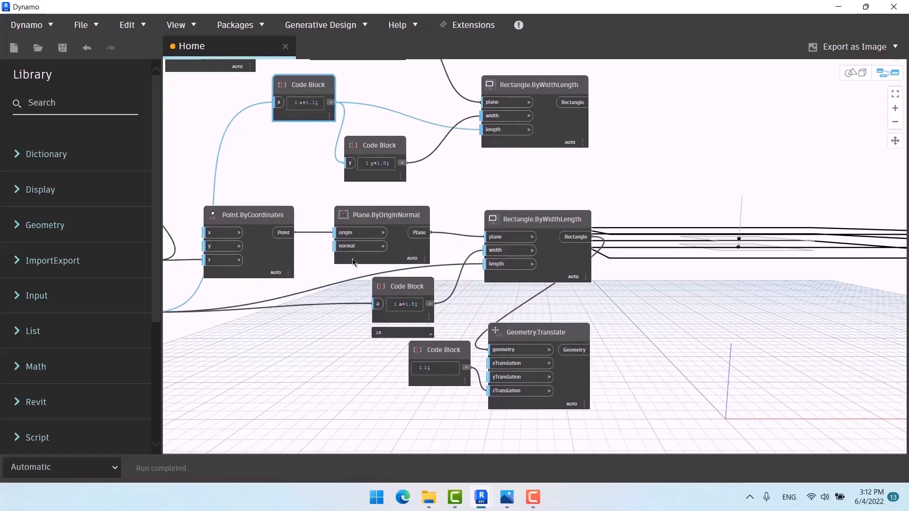
middle_click_drag(352, 259, 406, 324)
mouse_move(359, 152)
left_mouse_down()
mouse_move(365, 160)
mouse_move(349, 162)
mouse_move(358, 162)
left_mouse_up()
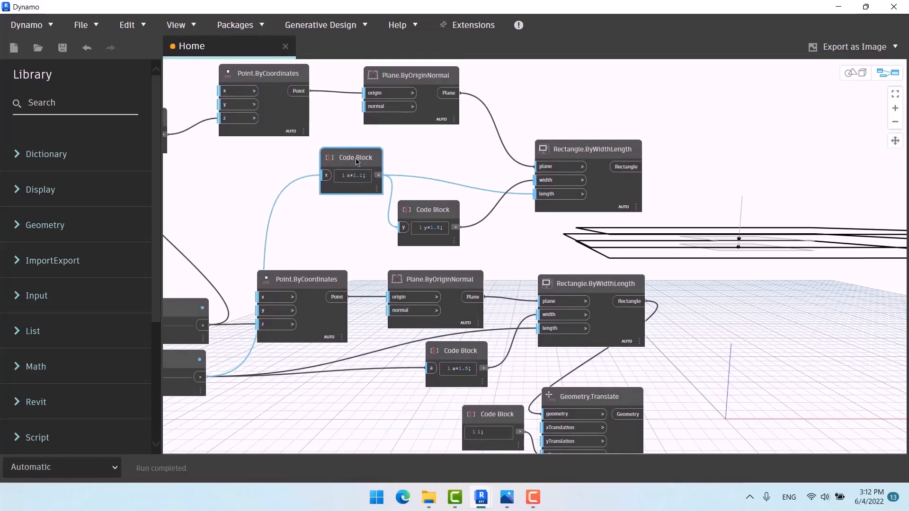
mouse_move(422, 214)
mouse_move(570, 190)
scroll(348, 148, "down", 5)
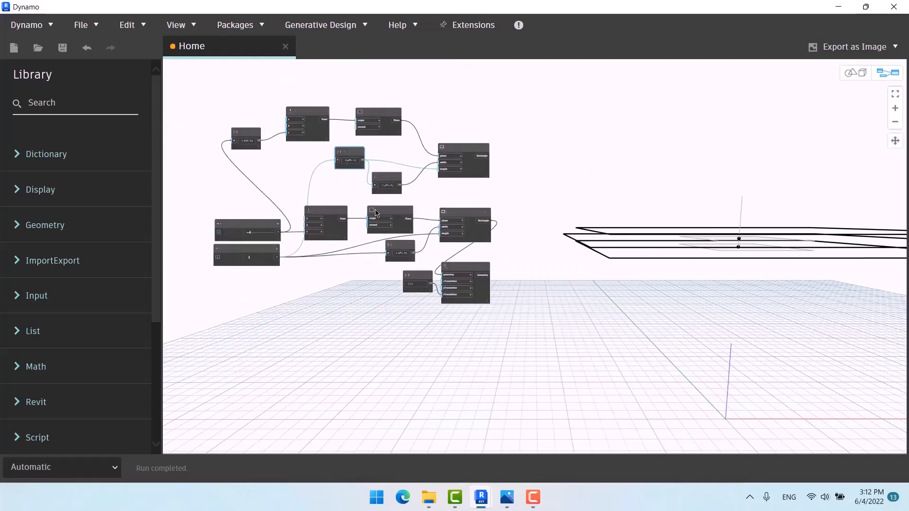
Step: Move the Code Block and Geometry.Translate pair up to the top of the graph
left_click_drag(305, 267, 294, 240)
left_click_drag(341, 265, 343, 78)
middle_click_drag(440, 135, 425, 188)
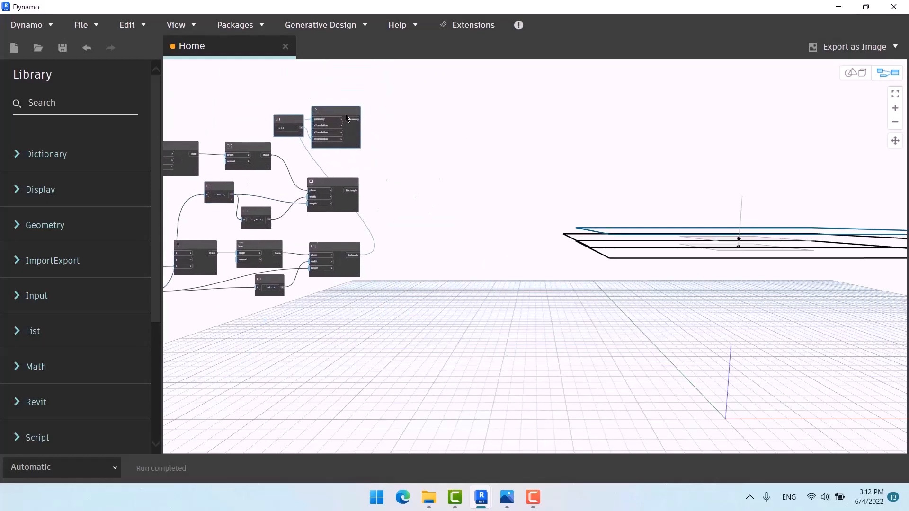
Step: Preview the upper and lower Rectangle.ByWidthLength nodes in the 3D view
left_click(338, 190)
left_click(330, 252)
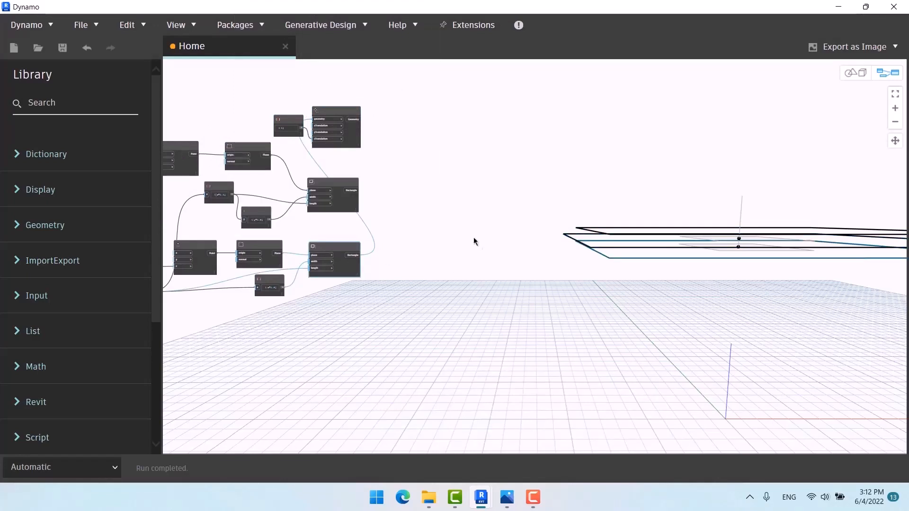
middle_click_drag(434, 239, 373, 242)
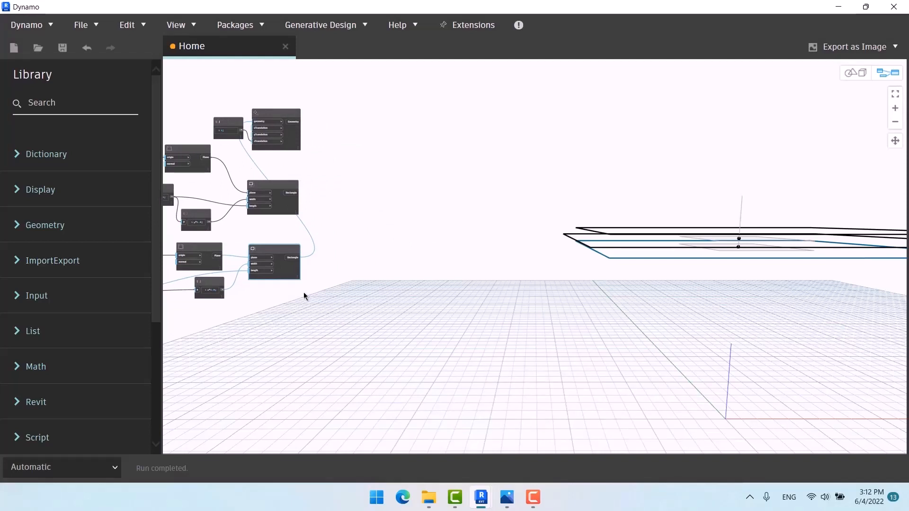
Step: Add a List Create node near the rectangles and give it three inputs
right_click(417, 184)
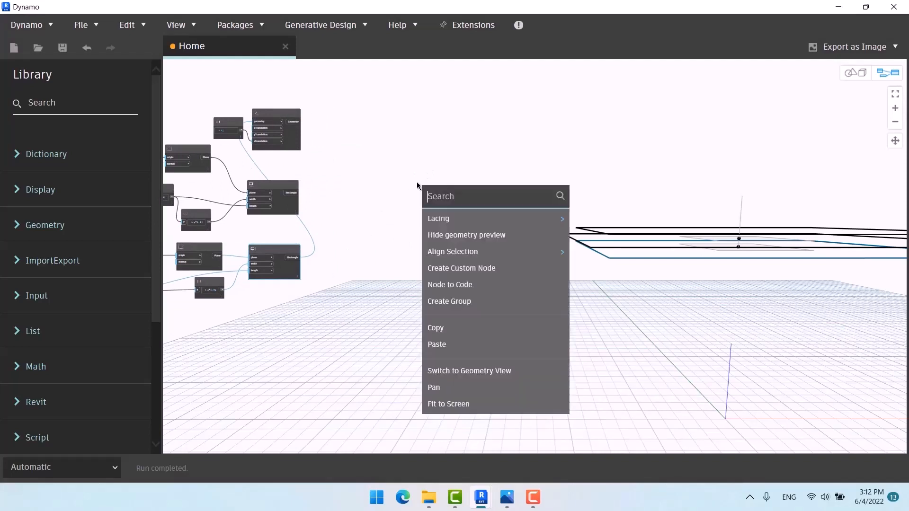
type("lid")
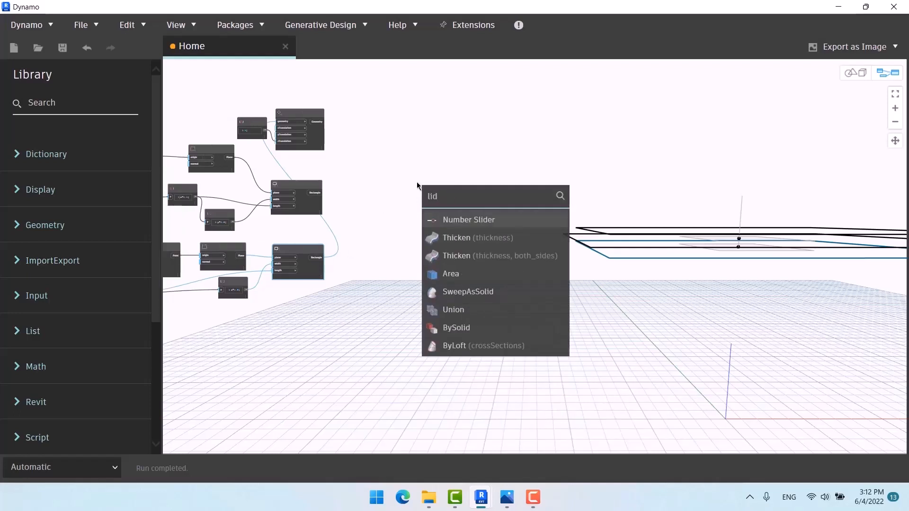
key("BackSpace")
type("st")
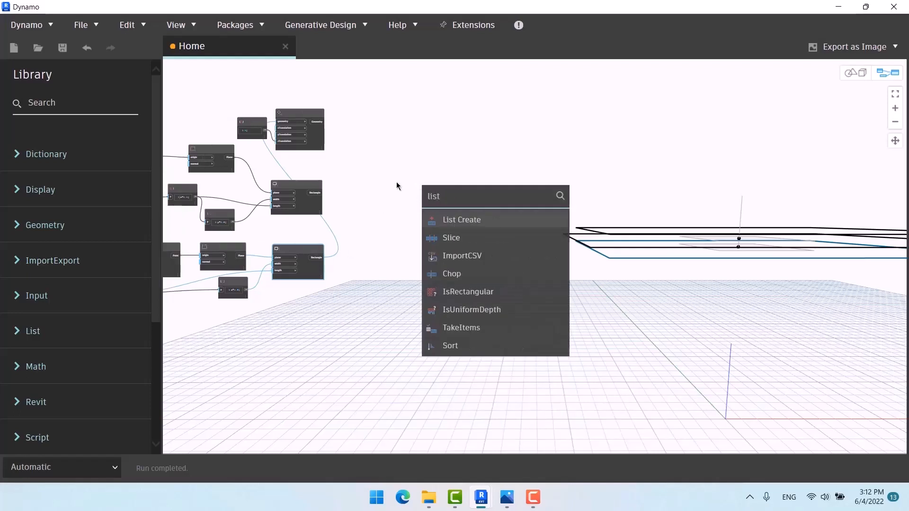
left_click(453, 219)
left_click_drag(469, 223, 403, 168)
scroll(353, 175, "up", 5)
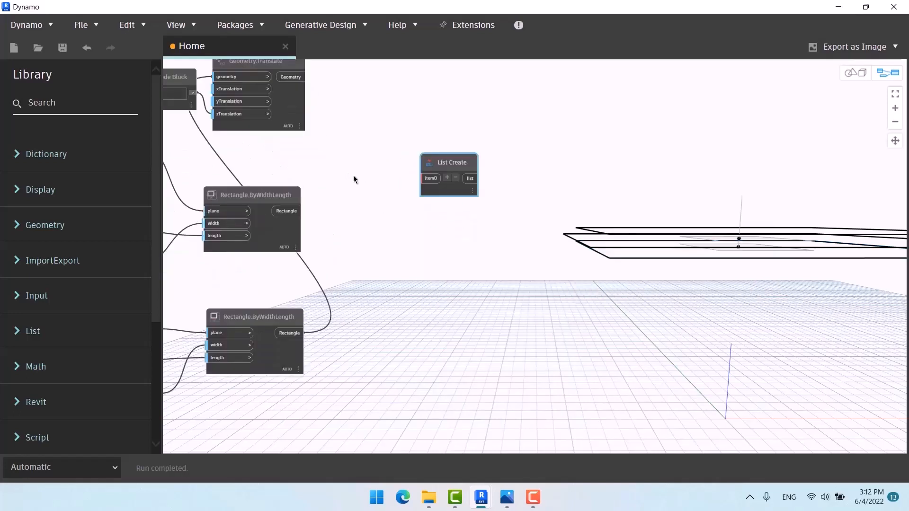
middle_click_drag(353, 175, 405, 226)
left_click_drag(485, 199, 461, 197)
left_click(456, 209)
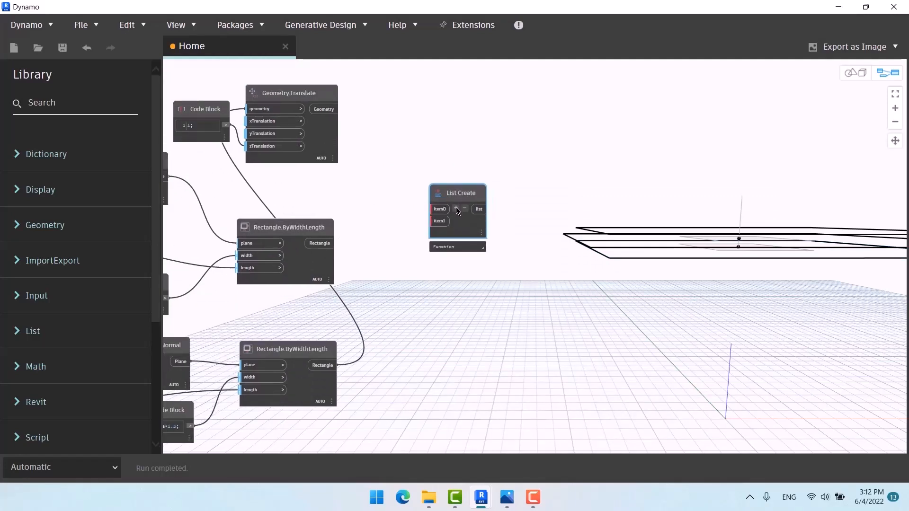
left_click(456, 208)
Step: Wire the translated geometry, upper rectangle and lower rectangle into List Create item0–item2
left_click(462, 326)
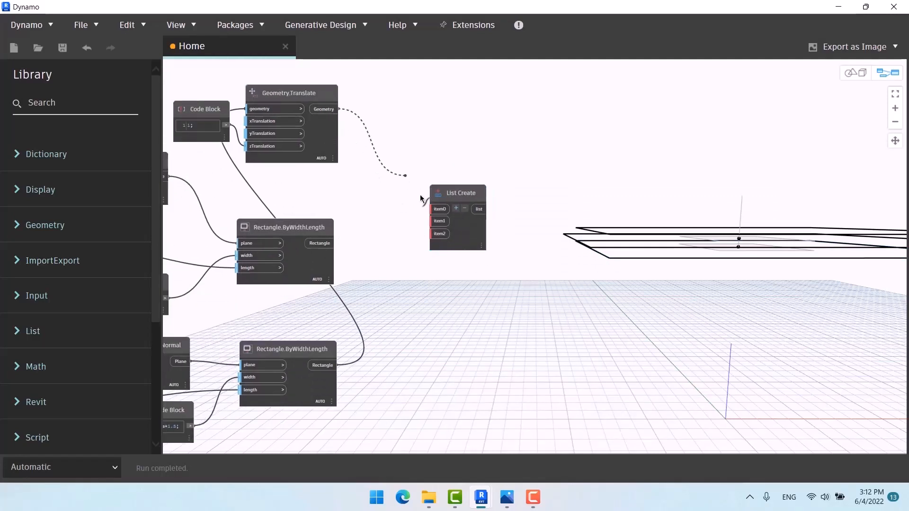
left_click(432, 209)
left_click(320, 243)
left_click(433, 221)
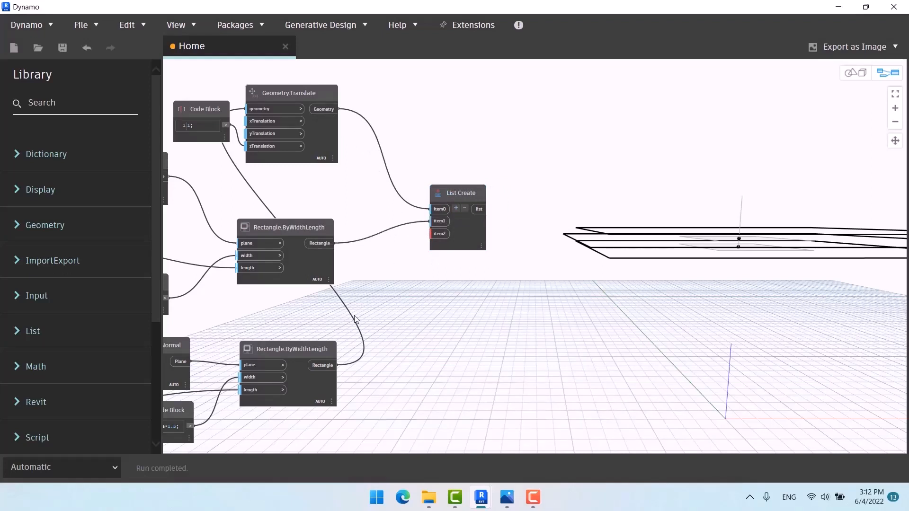
left_click(322, 365)
left_click(439, 233)
scroll(417, 194, "down", 2)
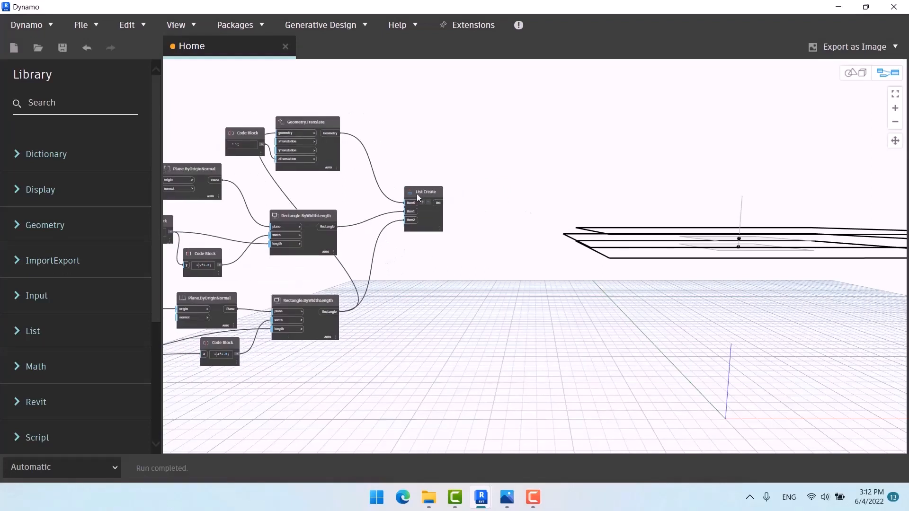
Step: Add a Solid.ByLoft node and feed the List Create output into its crossSections input
middle_click_drag(550, 175, 467, 164)
right_click(467, 164)
type("loft")
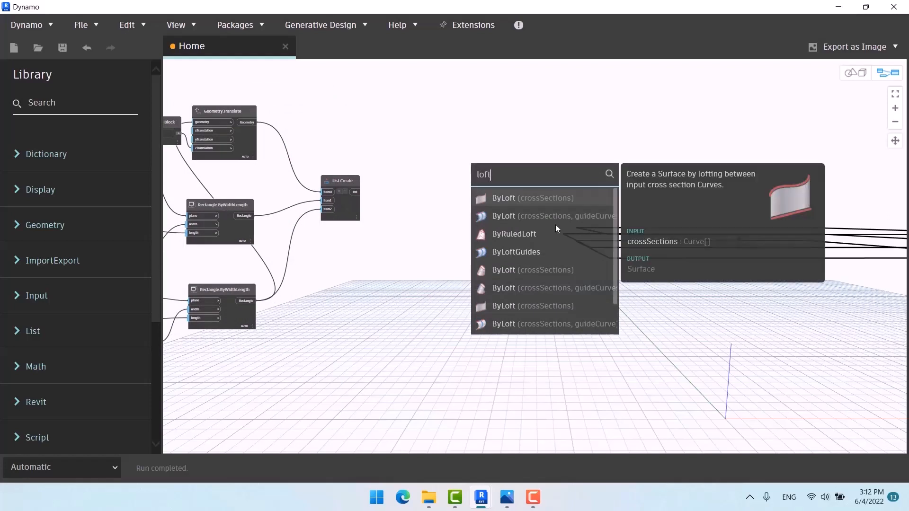
left_click(557, 268)
left_click_drag(567, 278, 420, 192)
left_click_drag(355, 195, 414, 203)
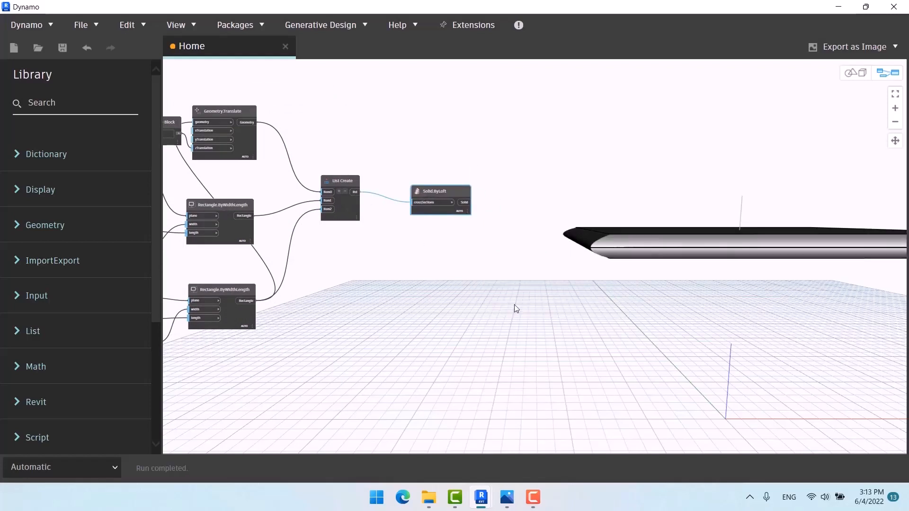
scroll(502, 189, "down", 5)
middle_click_drag(494, 218, 504, 225)
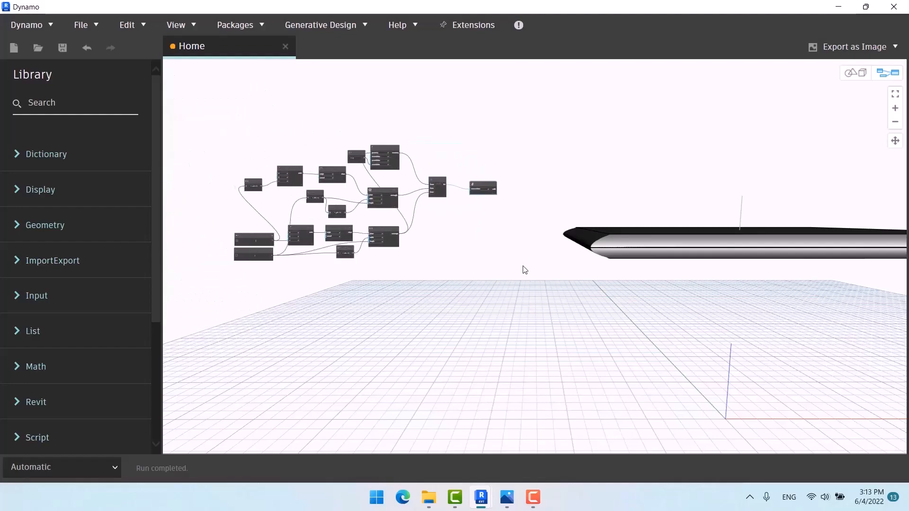
Step: Orbit the 3D preview to look down on the lofted slab
key("ctrl+b")
right_click_drag(526, 270, 608, 238)
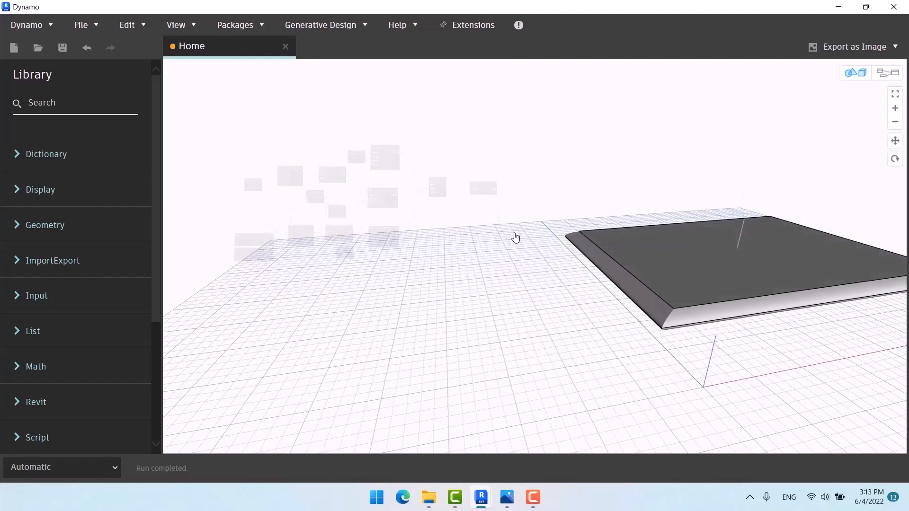
right_click_drag(515, 237, 498, 256)
key("ctrl+b")
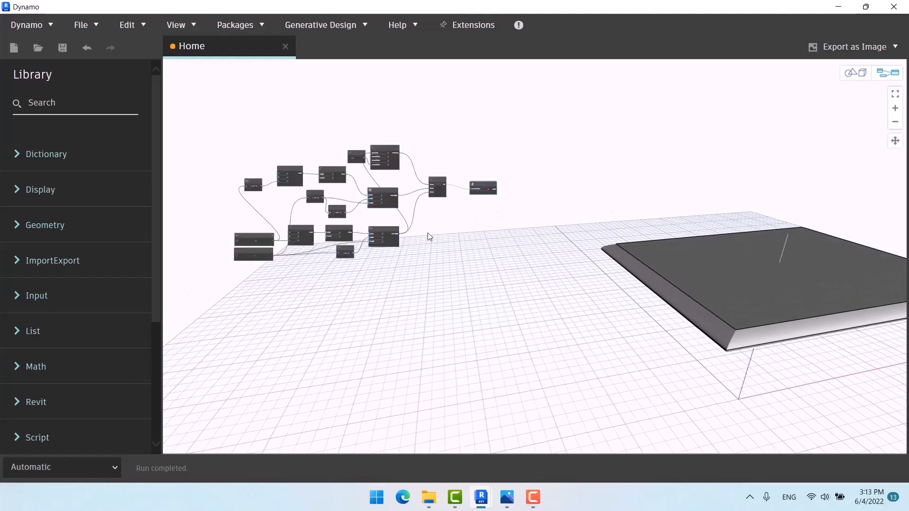
Step: Move the two slider nodes further left of the rest of the graph
middle_click_drag(336, 189, 351, 190)
scroll(351, 190, "up", 5)
middle_click_drag(417, 169, 459, 105)
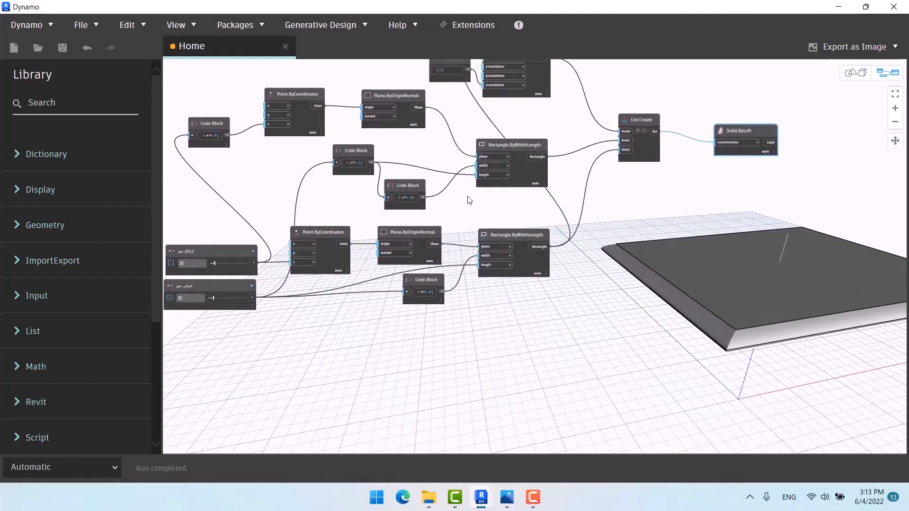
scroll(457, 206, "down", 2)
middle_click_drag(453, 209, 429, 198)
scroll(357, 148, "down", 5)
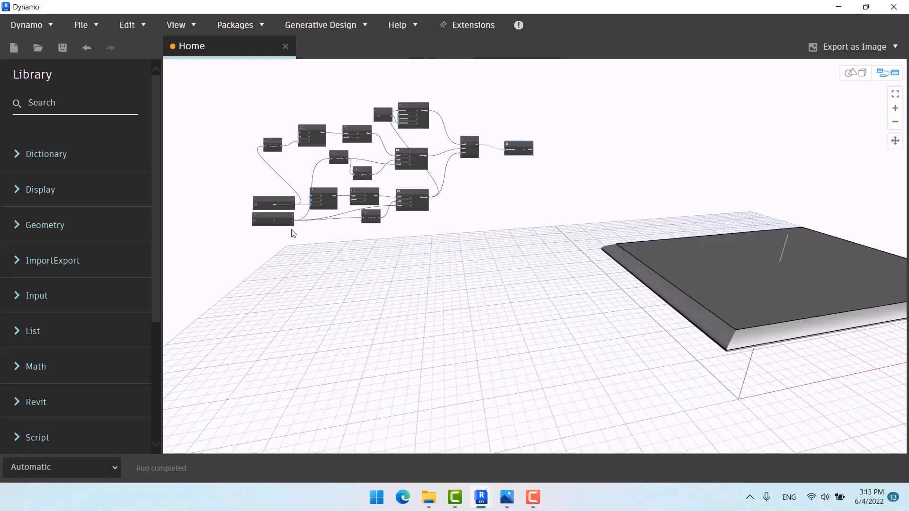
middle_click_drag(277, 246, 333, 245)
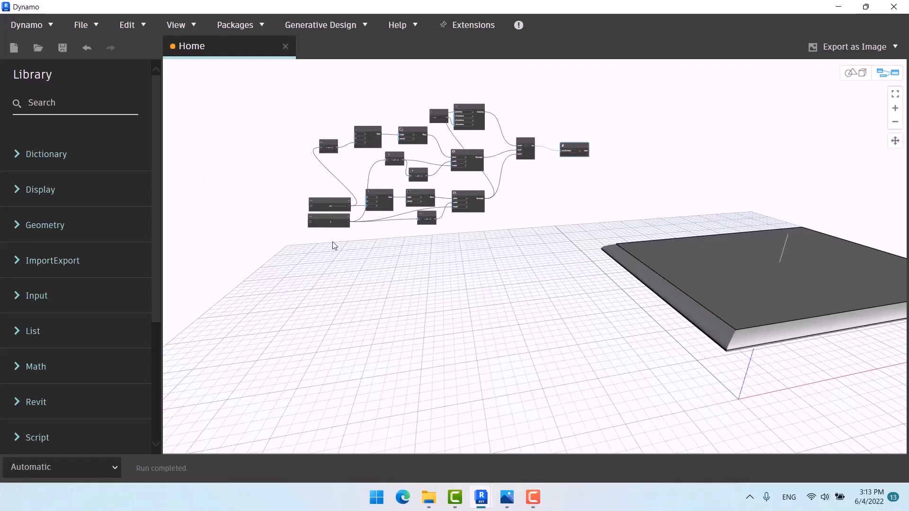
scroll(334, 245, "up", 3)
left_click_drag(337, 241, 197, 171)
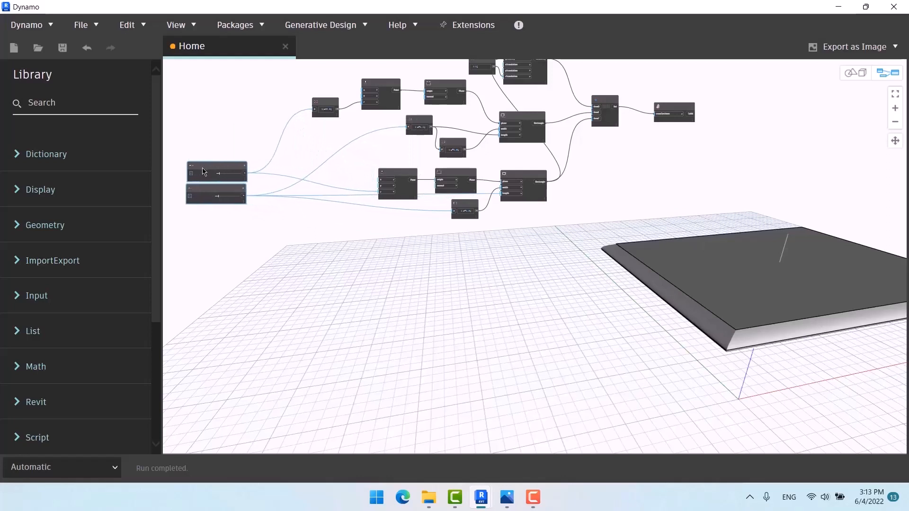
scroll(215, 224, "down", 3)
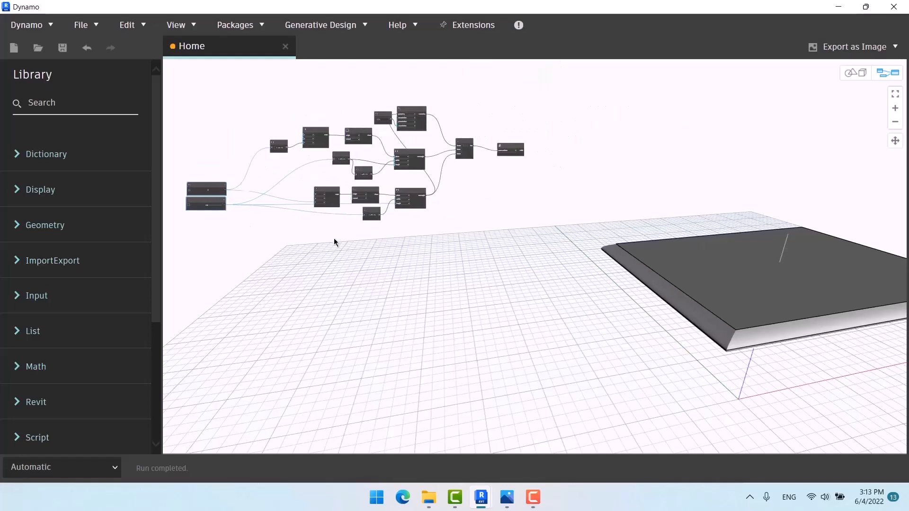
middle_click_drag(402, 236, 399, 255)
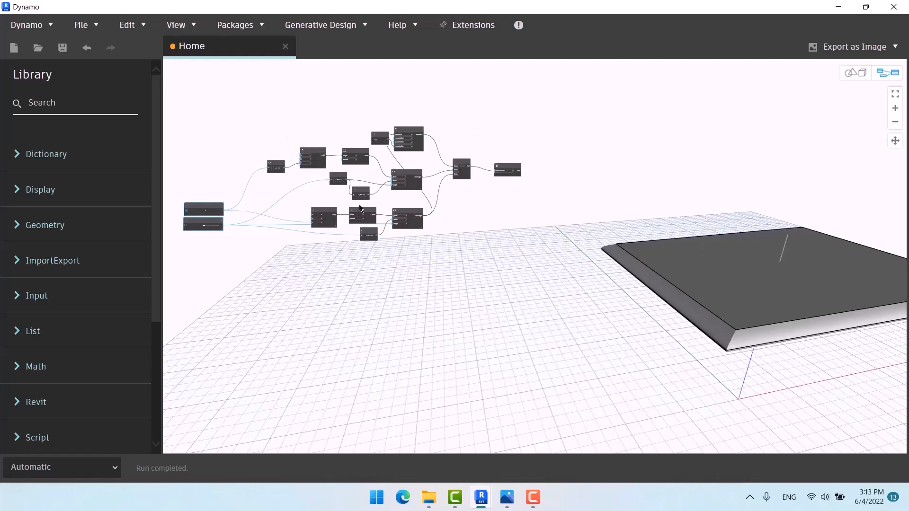
Step: Group every tabletop node except the two sliders and title the group 'TOP'
left_click_drag(552, 101, 240, 285)
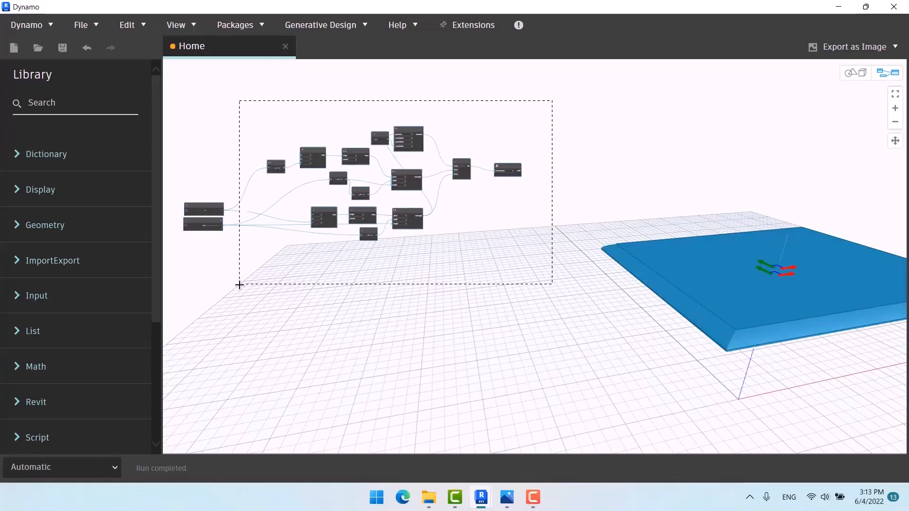
key("ctrl+g")
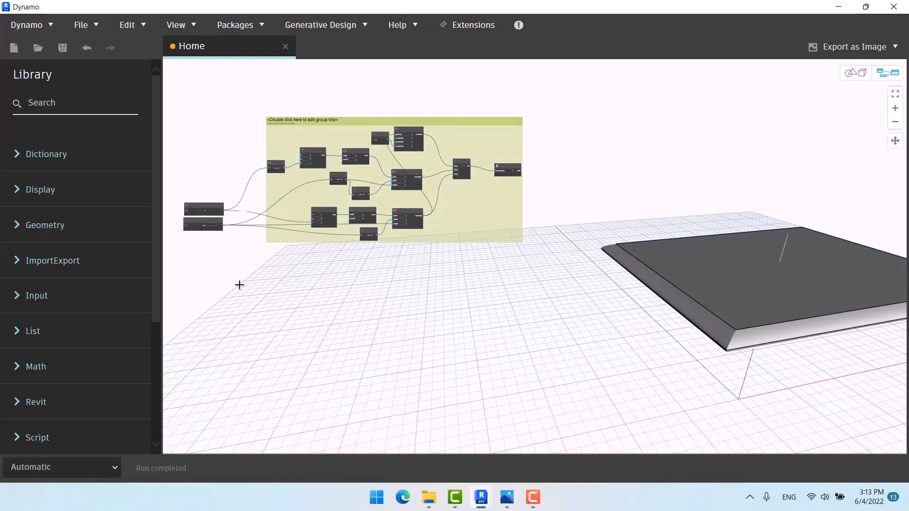
mouse_move(496, 232)
left_mouse_down()
mouse_move(490, 209)
mouse_move(499, 216)
mouse_move(489, 225)
left_mouse_up()
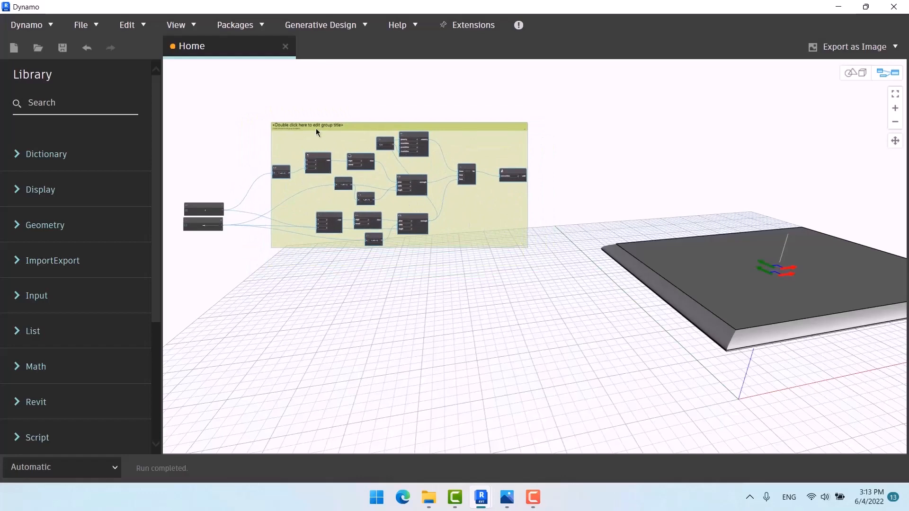
scroll(262, 133, "up", 5)
double_click(353, 106)
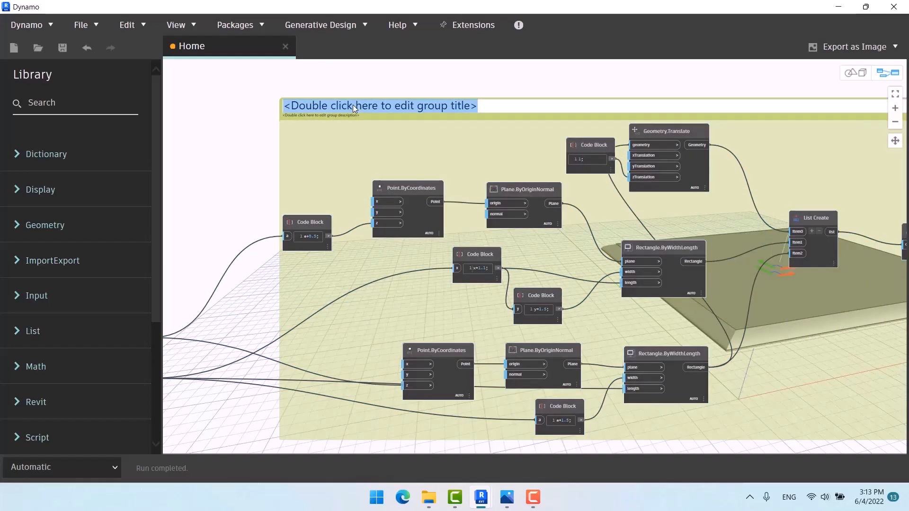
type("TOP")
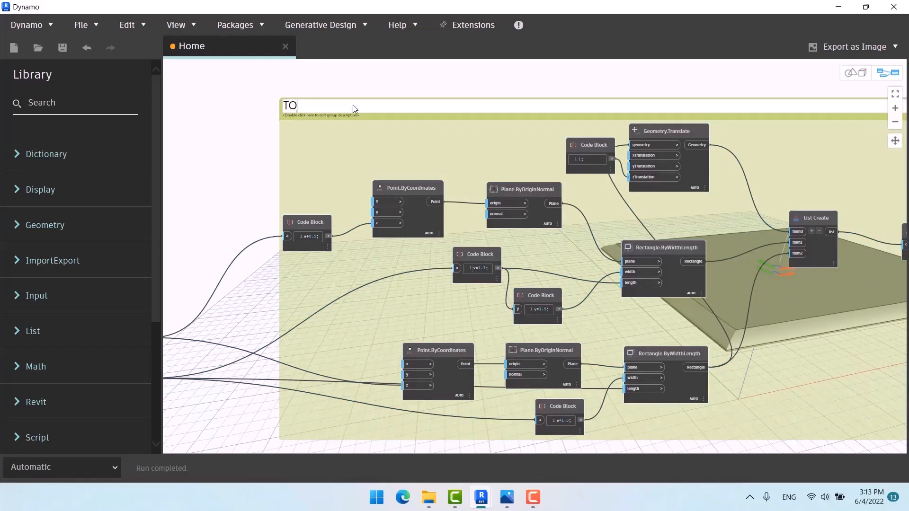
left_click(256, 82)
scroll(256, 83, "down", 8)
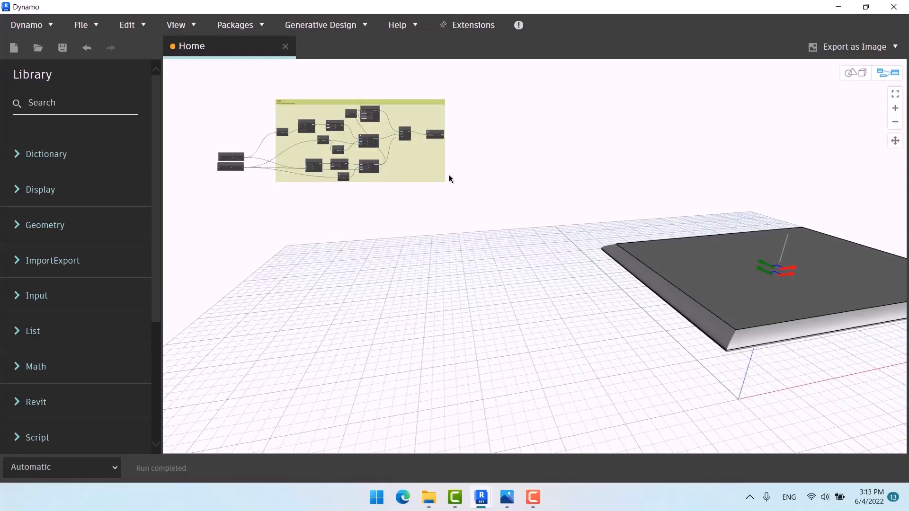
Step: Make the TOP group background pink and orbit the preview to see the slab from below
right_click(416, 162)
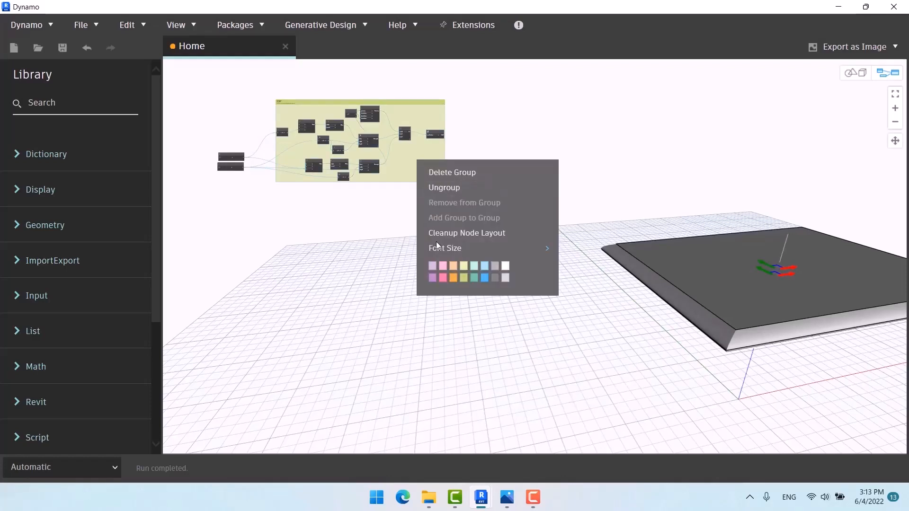
left_click(444, 265)
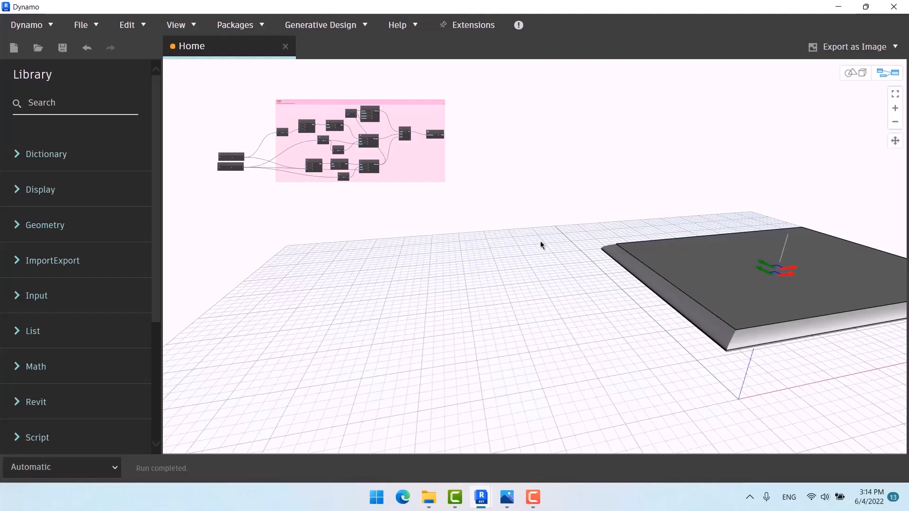
key("ctrl+b")
right_click_drag(589, 288, 645, 281)
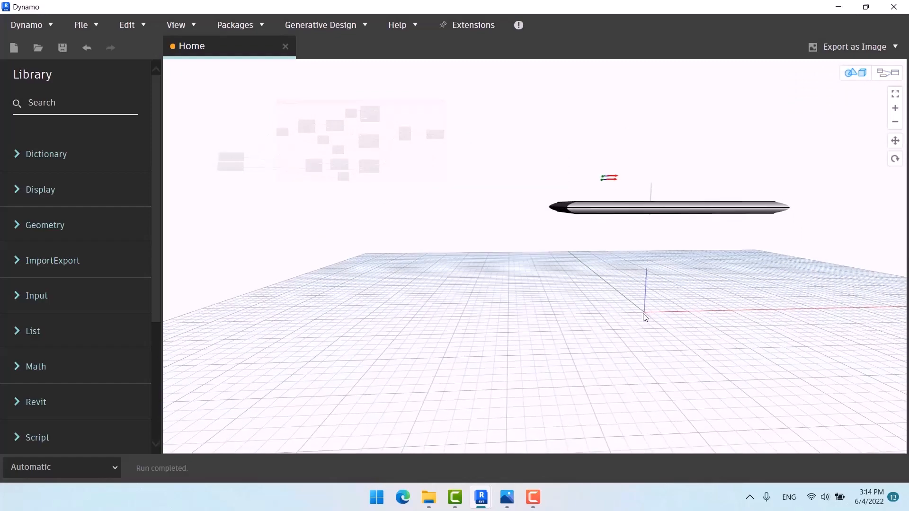
mouse_move(507, 497)
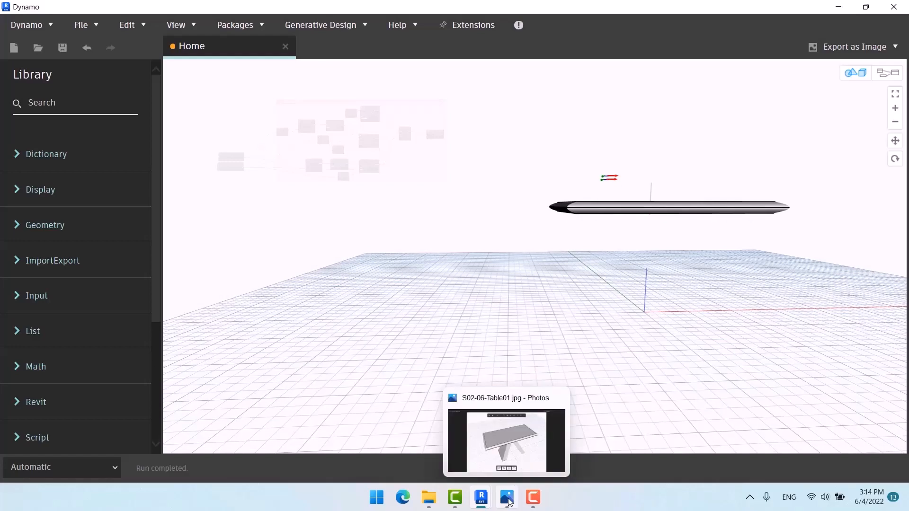
left_click(511, 449)
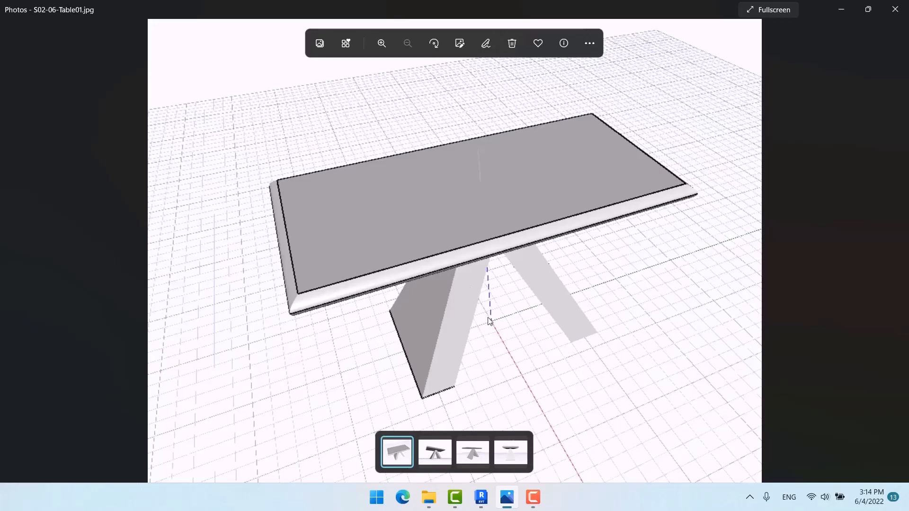
mouse_move(481, 497)
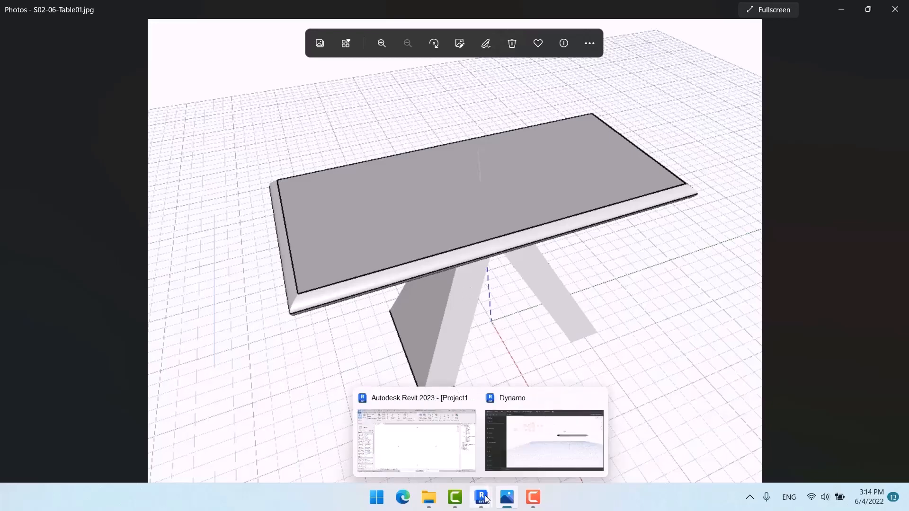
left_click(544, 447)
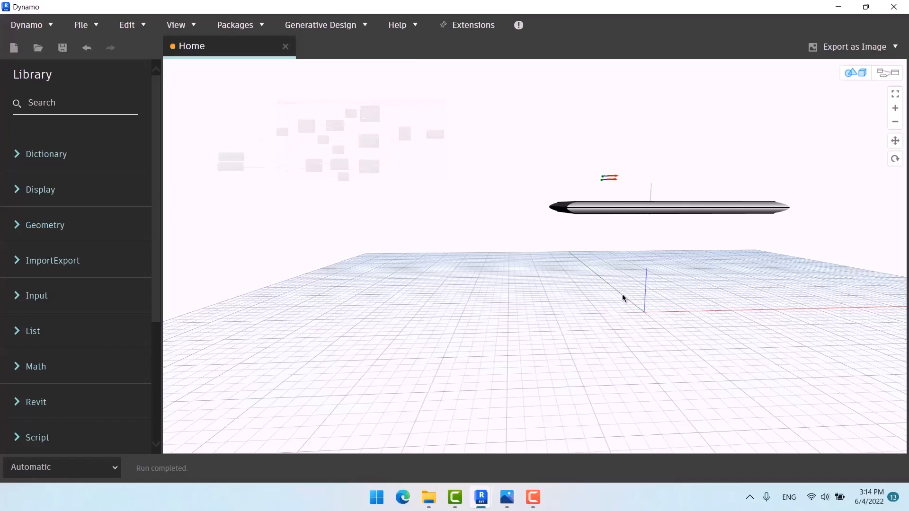
Step: Orbit the 3D preview to a higher view of the slab, then return to the graph
key("ctrl+b")
right_click(649, 313)
left_click(601, 299)
key("ctrl+b")
right_click_drag(603, 300, 642, 300)
right_click(483, 293)
left_click(521, 305)
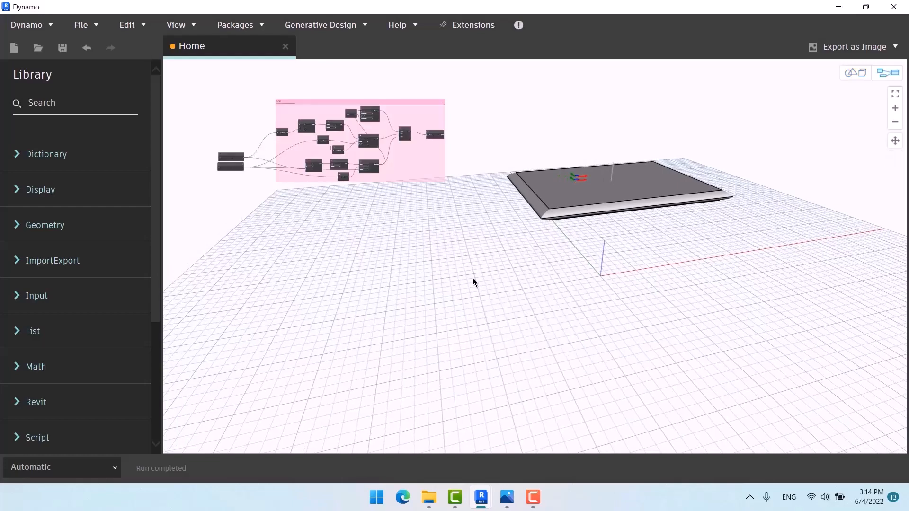
Step: Add a Rectangle.ByWidthLength node below the TOP group
right_click(473, 281)
type("rec")
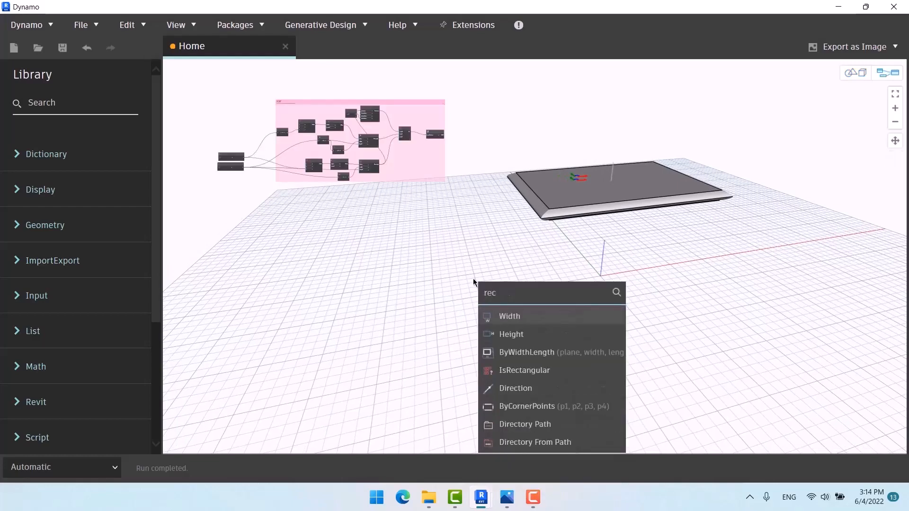
left_click(526, 352)
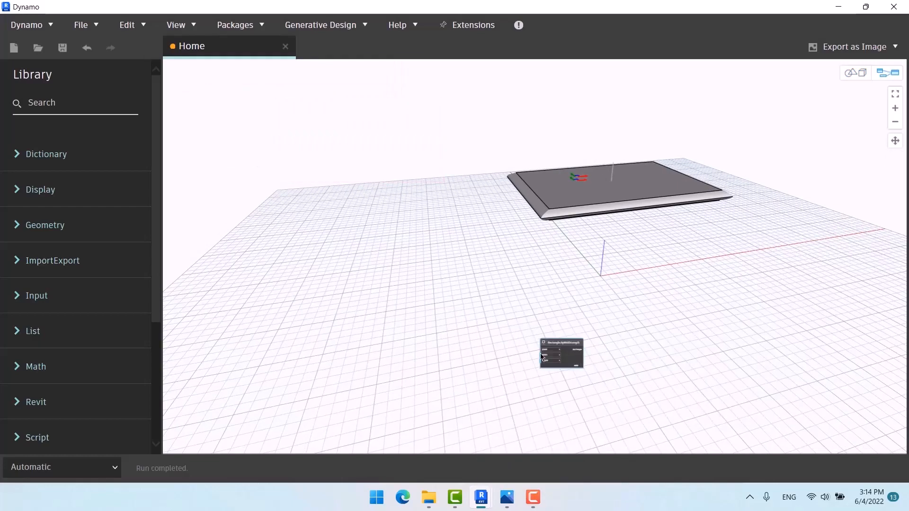
scroll(547, 354, "up", 5)
left_click_drag(574, 332, 559, 311)
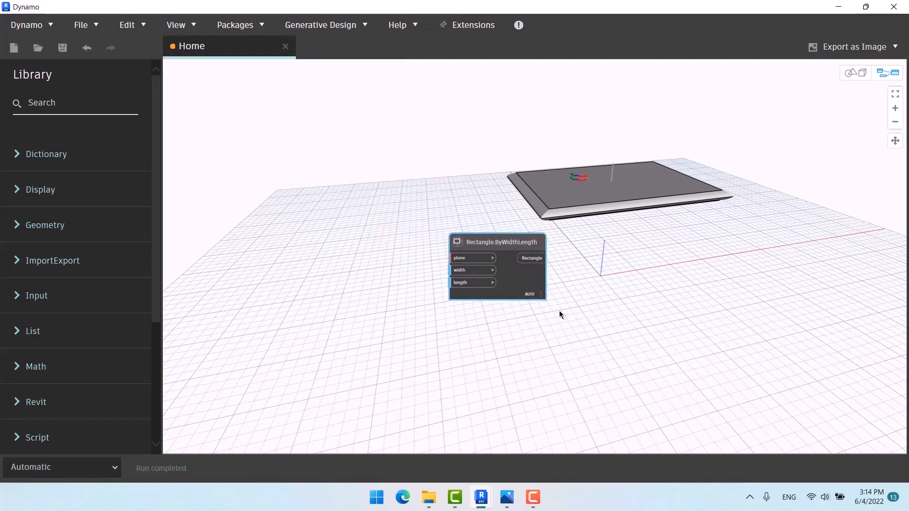
scroll(629, 326, "down", 6)
left_click_drag(628, 328, 533, 236)
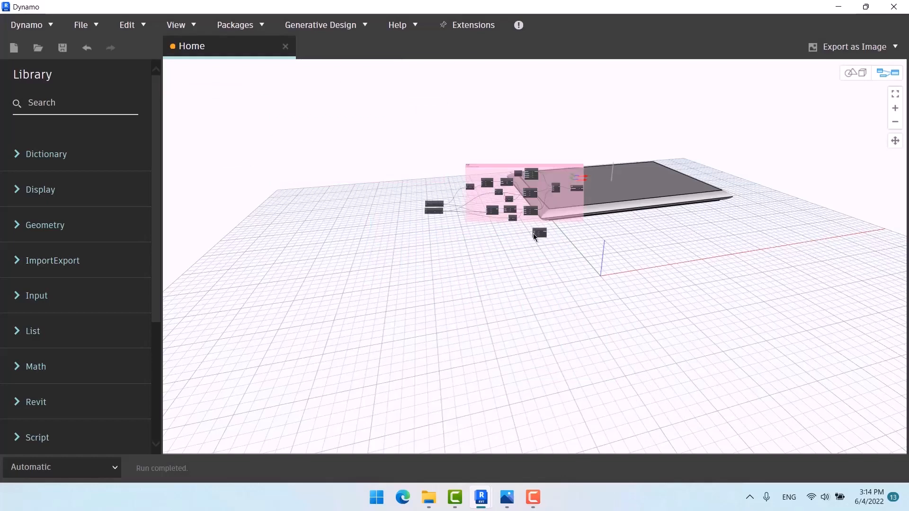
scroll(484, 232, "up", 6)
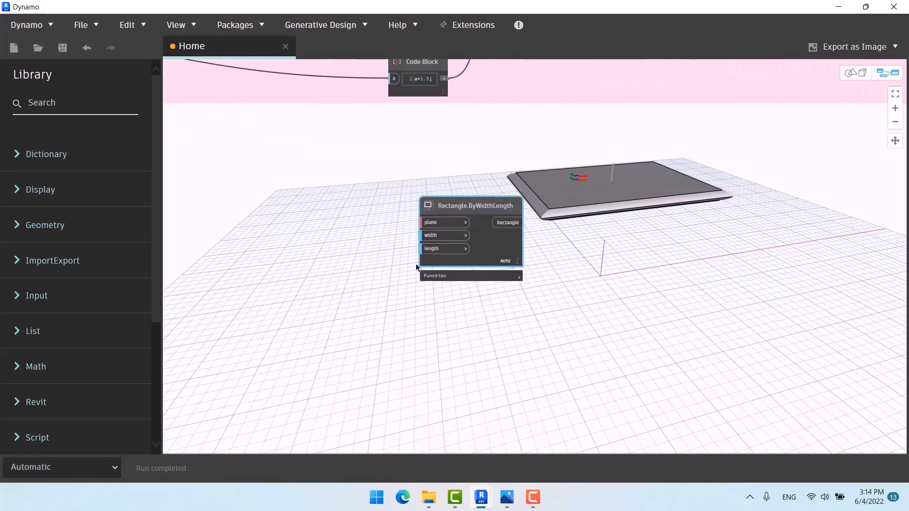
Step: Add a Plane.XY node and wire it into the new rectangle's plane input
right_click(316, 257)
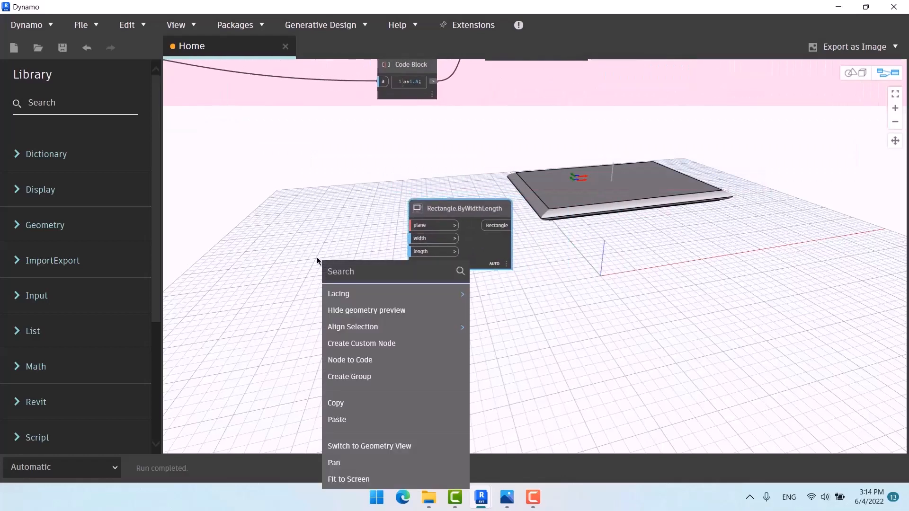
type("xy")
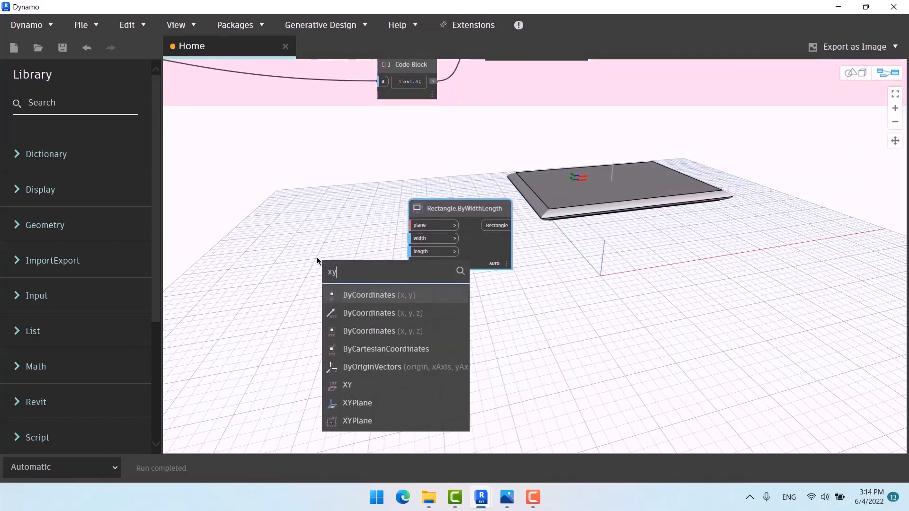
left_click(371, 385)
left_click_drag(390, 396, 421, 226)
left_click(420, 225)
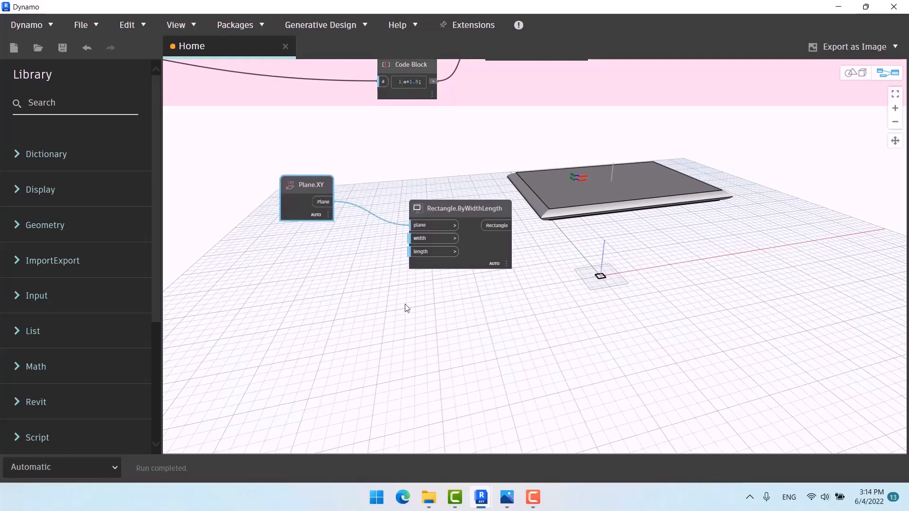
middle_click_drag(406, 308, 382, 269)
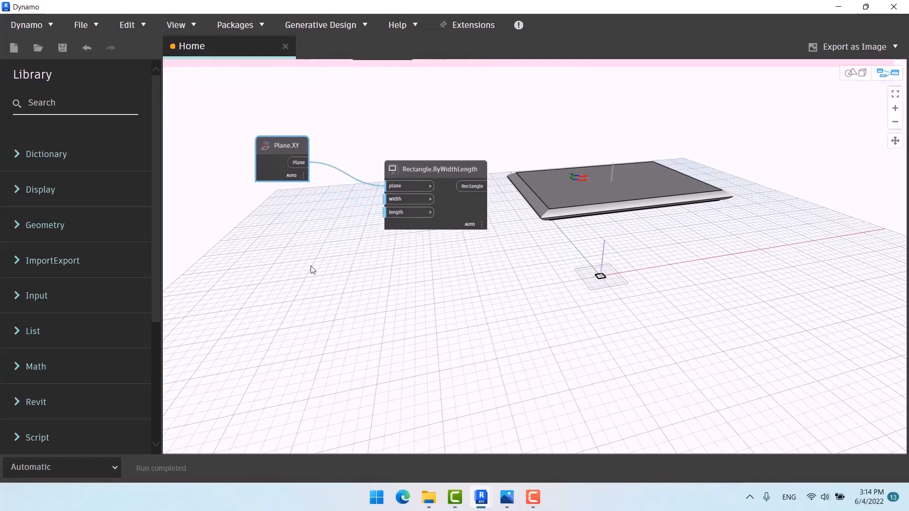
scroll(284, 265, "down", 3)
left_click_drag(224, 180, 257, 191)
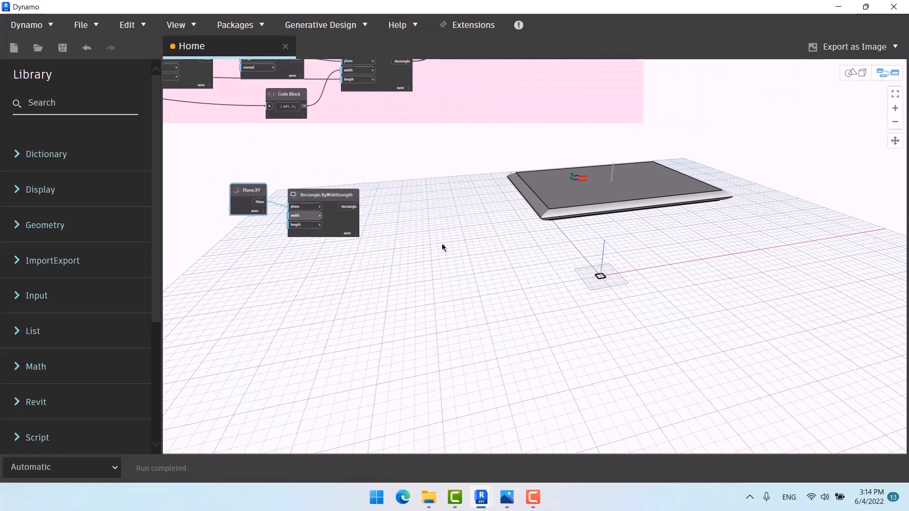
right_click(442, 245)
Step: Add a Geometry.Translate node taking the new rectangle as its geometry
type("tran")
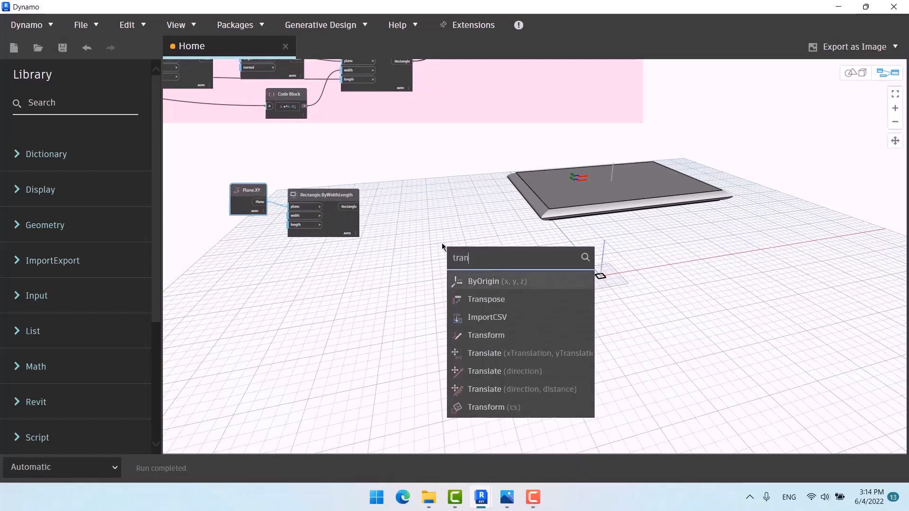
type("s")
left_click(526, 353)
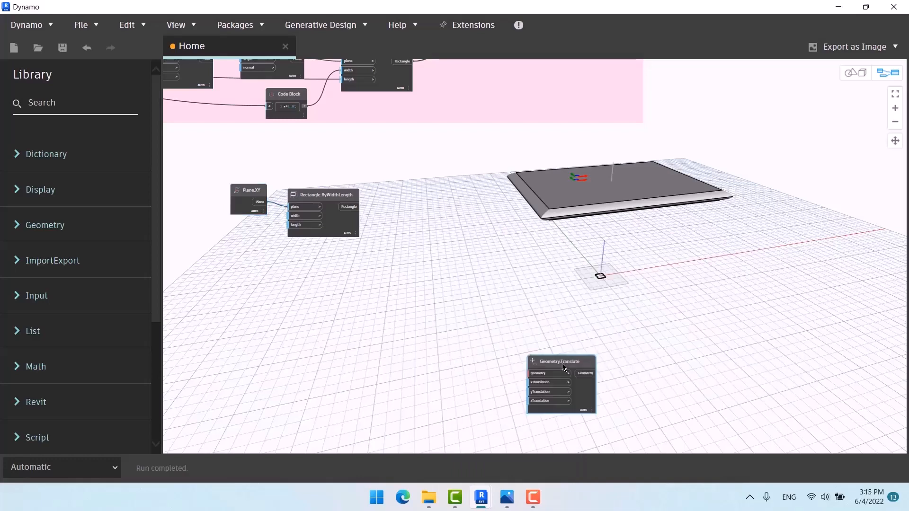
left_click_drag(549, 354, 406, 198)
scroll(328, 289, "up", 3)
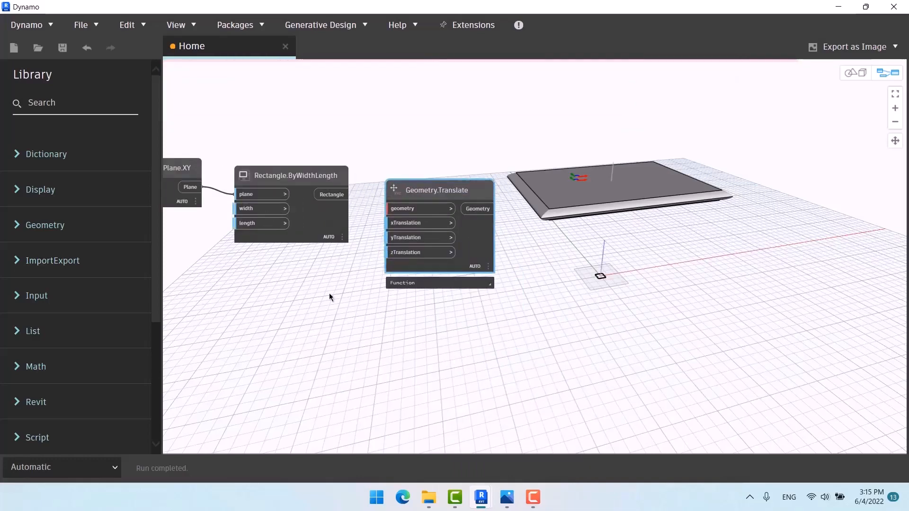
left_click_drag(376, 161, 421, 176)
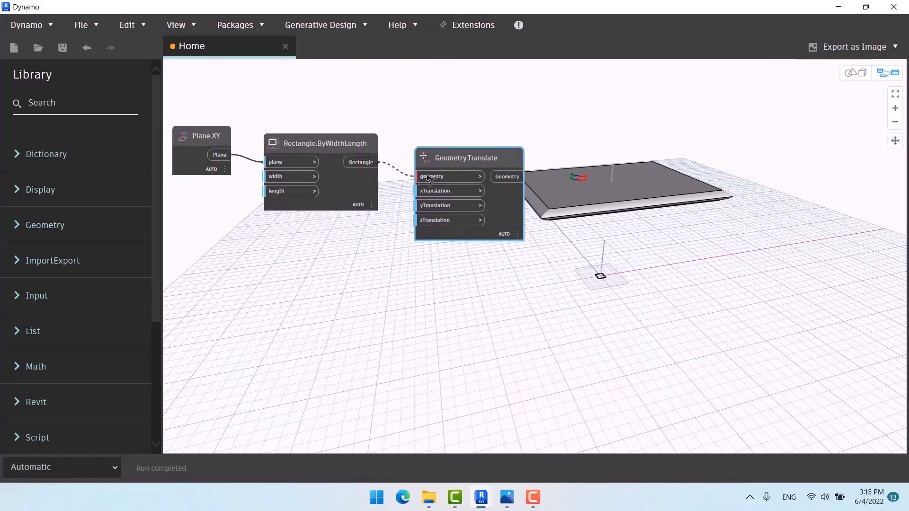
Step: Feed a Code Block value of 5 into the translate node's xTranslation
double_click(344, 246)
type("1..5;")
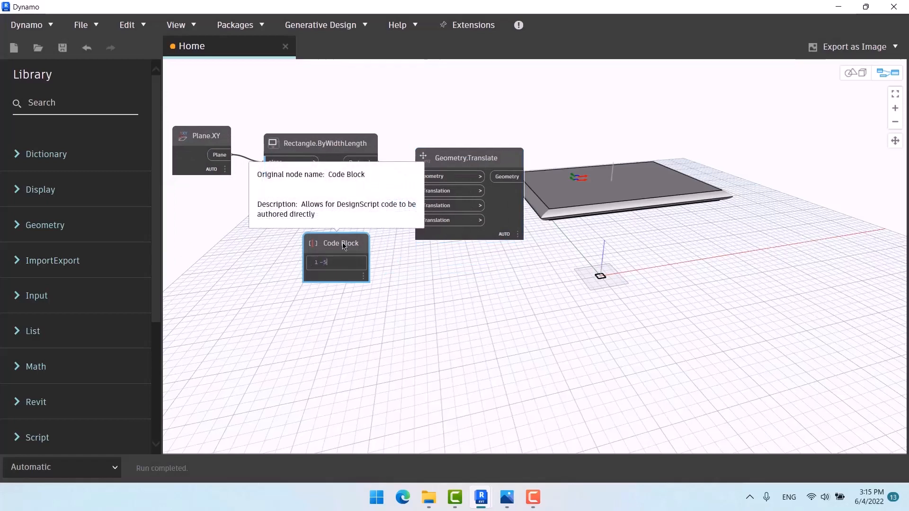
left_click(400, 281)
left_click_drag(366, 262, 418, 191)
mouse_move(331, 267)
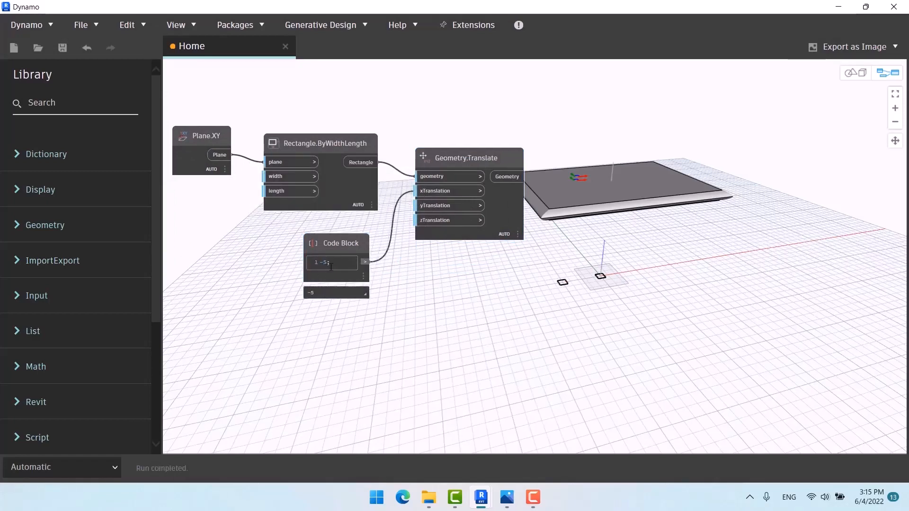
left_click_drag(335, 268, 286, 267)
type("5")
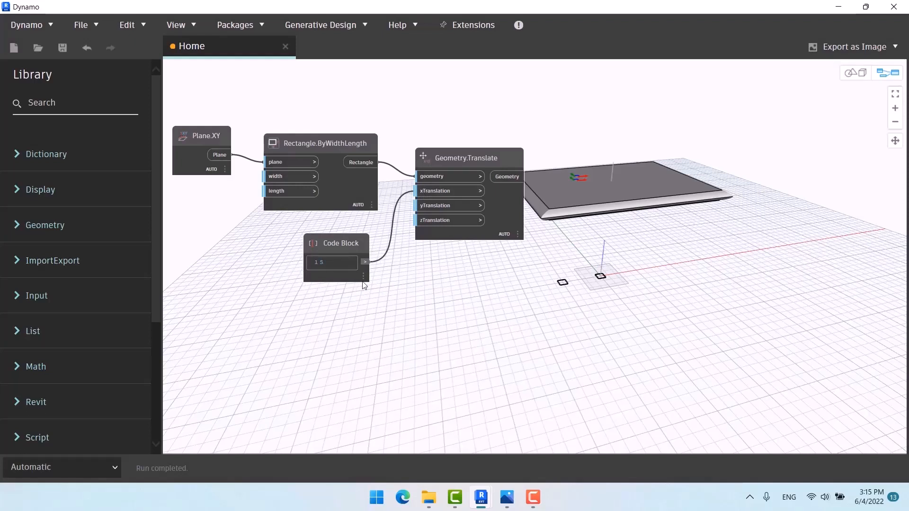
left_click(375, 272)
Step: Delete the four test rectangle and translate nodes
scroll(417, 265, "down", 5)
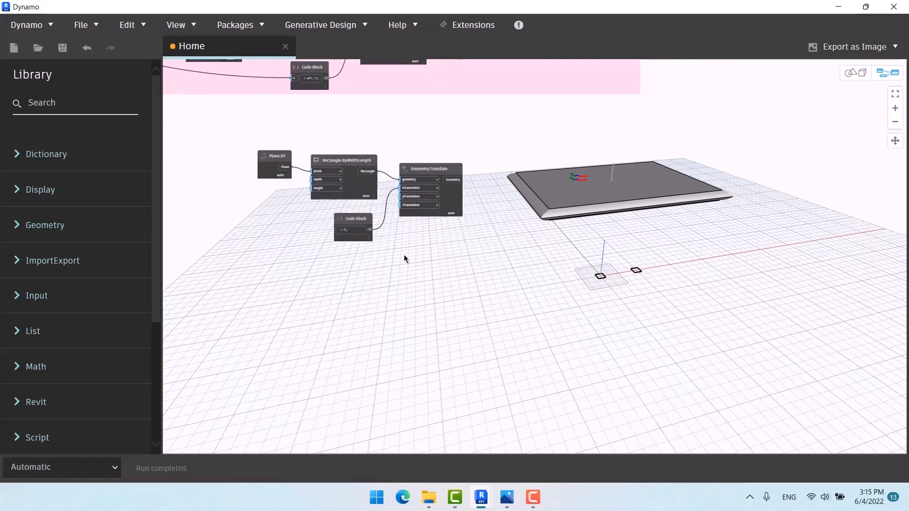
left_click_drag(279, 244, 240, 251)
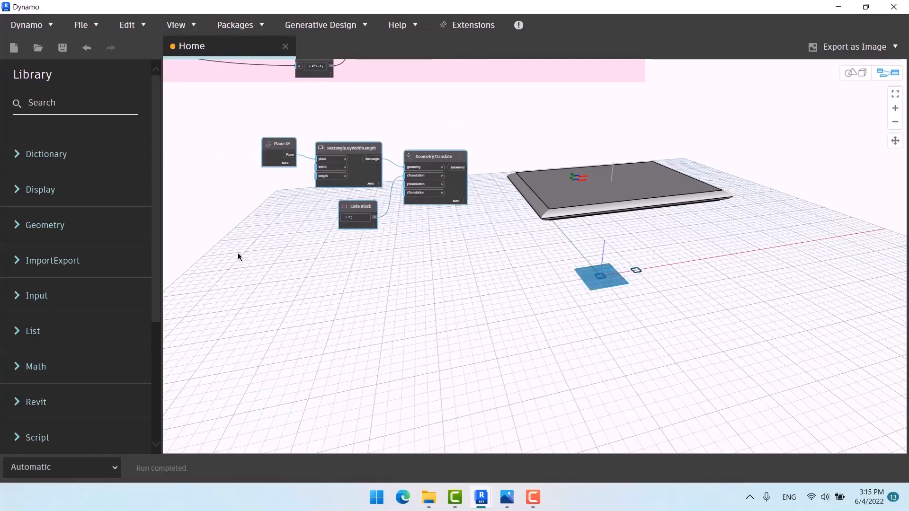
key("Delete")
right_click(292, 247)
Step: Add a Point.ByCoordinates node with its x input fed by a Code Block value of 5
type("point")
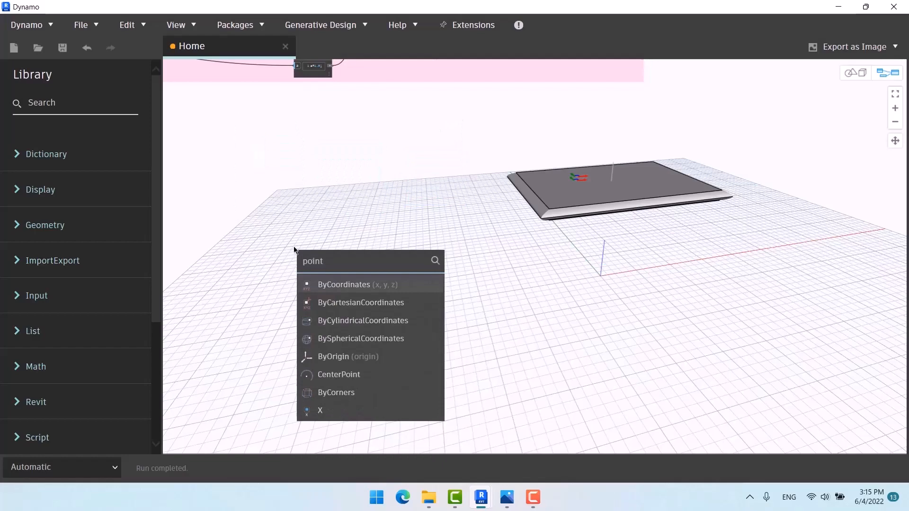
left_click(338, 283)
left_click_drag(376, 288, 379, 182)
scroll(298, 216, "up", 2)
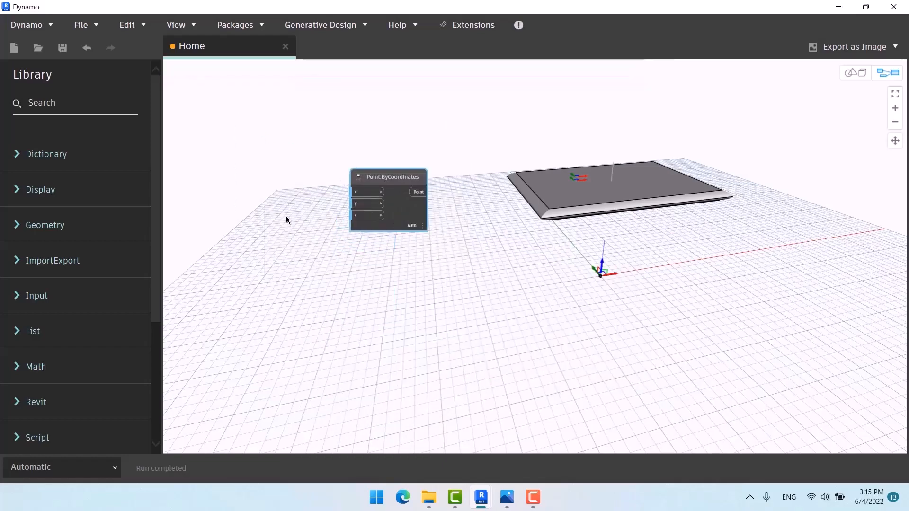
double_click(286, 216)
type("1;5")
left_click(310, 267)
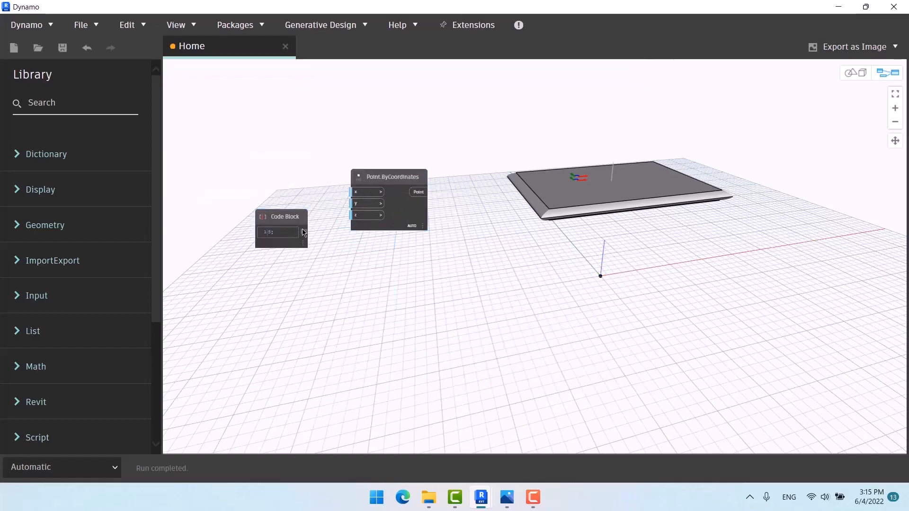
left_click_drag(303, 231, 362, 194)
scroll(388, 280, "down", 3)
left_click_drag(239, 232, 254, 205)
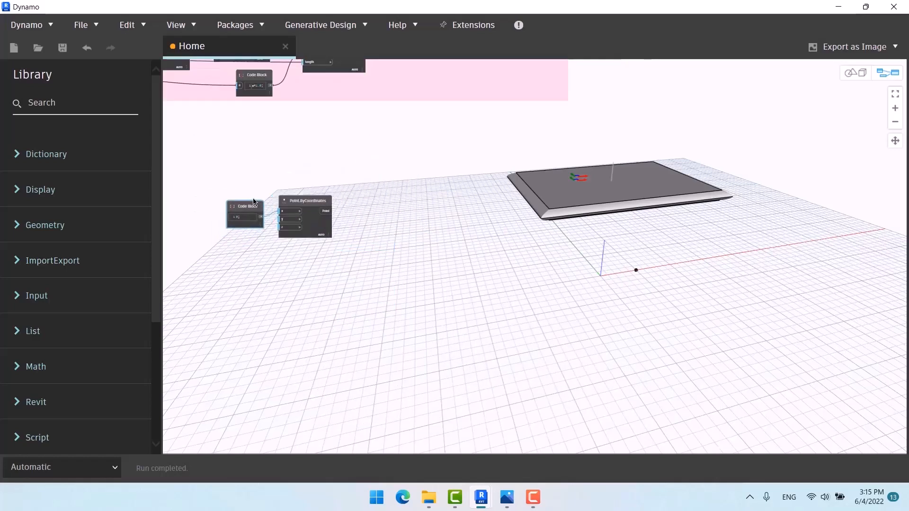
Step: Add a Plane.ByOriginNormal node using the point as its origin
right_click(361, 211)
type("plane")
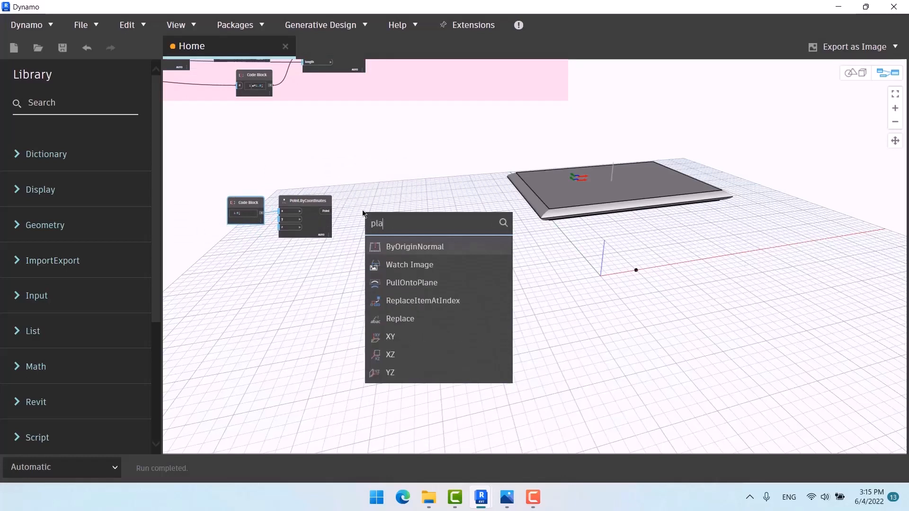
left_click(407, 246)
left_click_drag(430, 253, 374, 200)
left_click(325, 211)
left_click(365, 214)
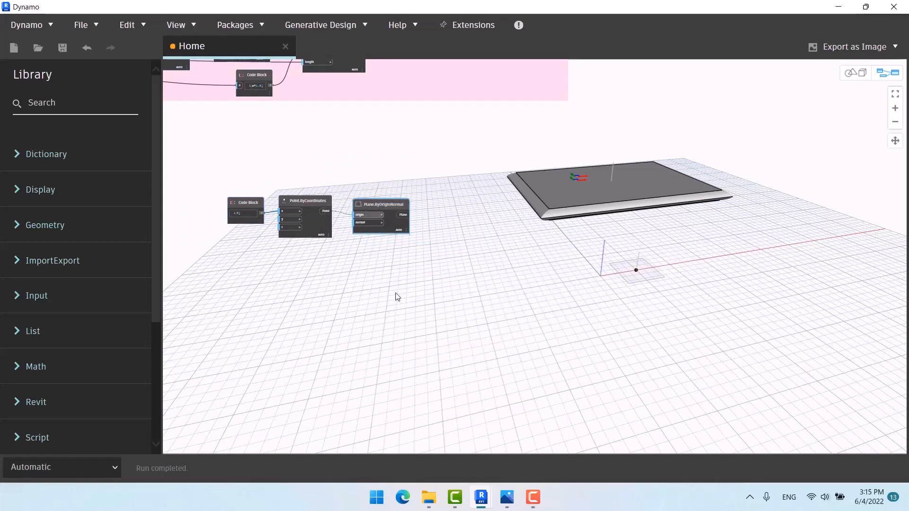
middle_click_drag(396, 298, 335, 266)
Step: Add a Rectangle.ByWidthLength on that plane, plus an empty Code Block
right_click(394, 253)
type("rec")
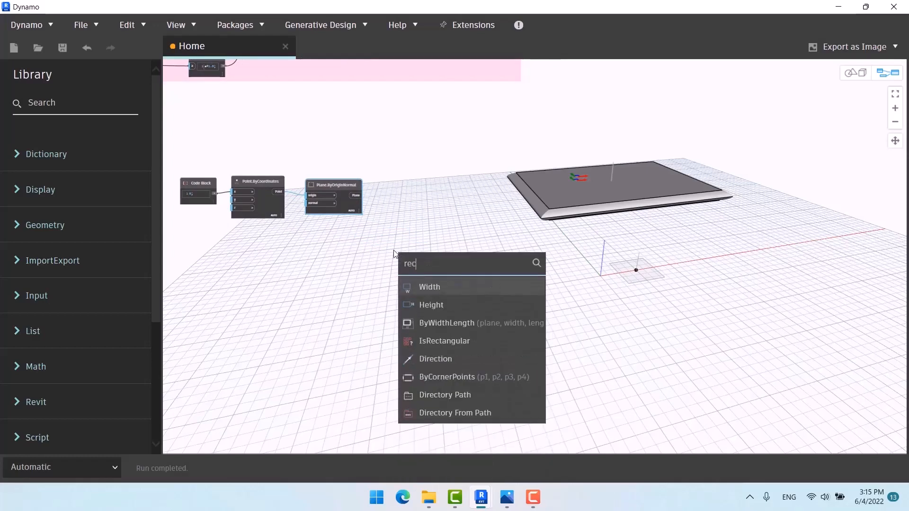
left_click(504, 324)
left_click_drag(511, 328, 399, 193)
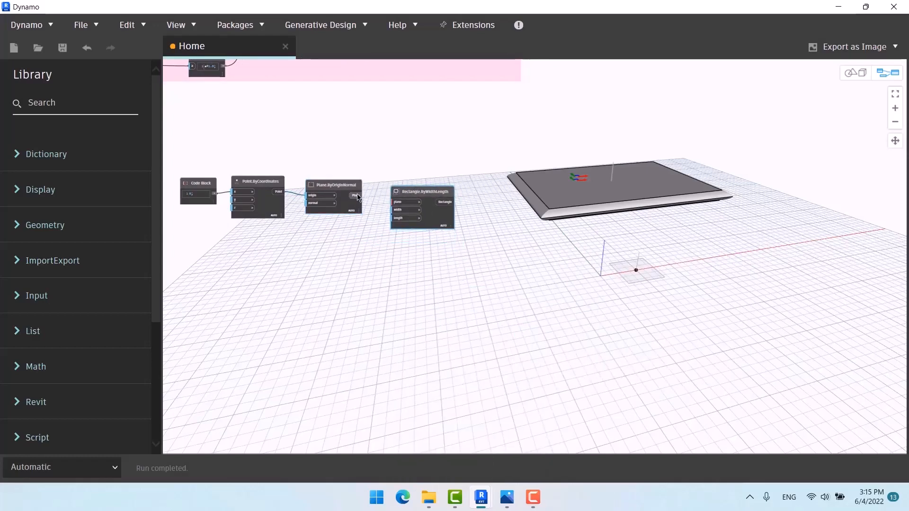
left_click(396, 203)
middle_click_drag(408, 259, 412, 246)
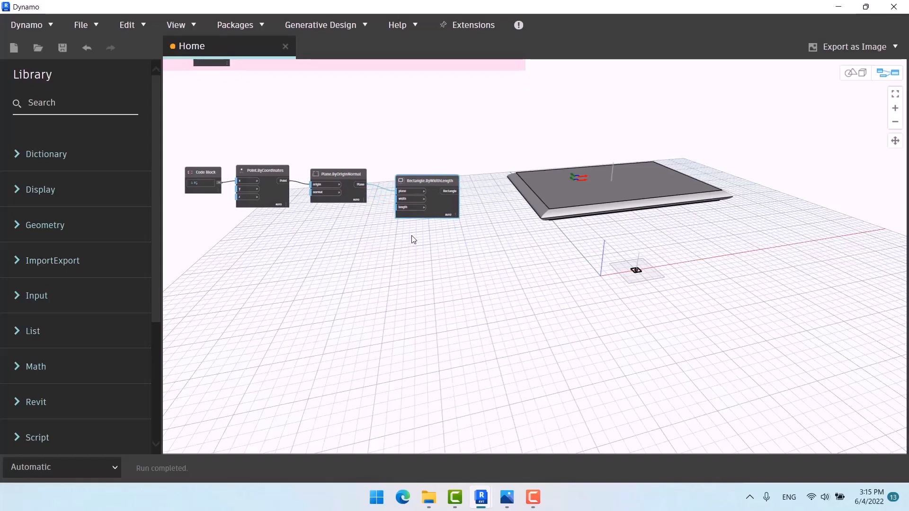
scroll(408, 241, "up", 3)
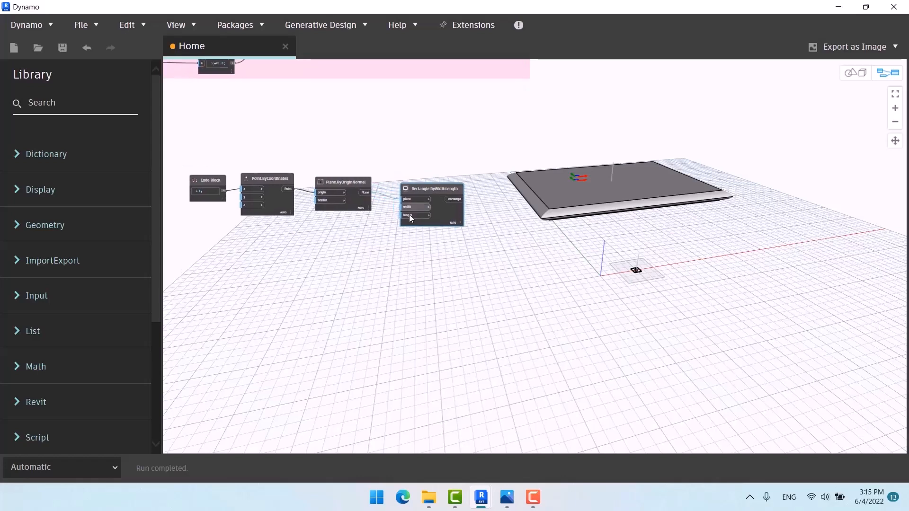
double_click(334, 254)
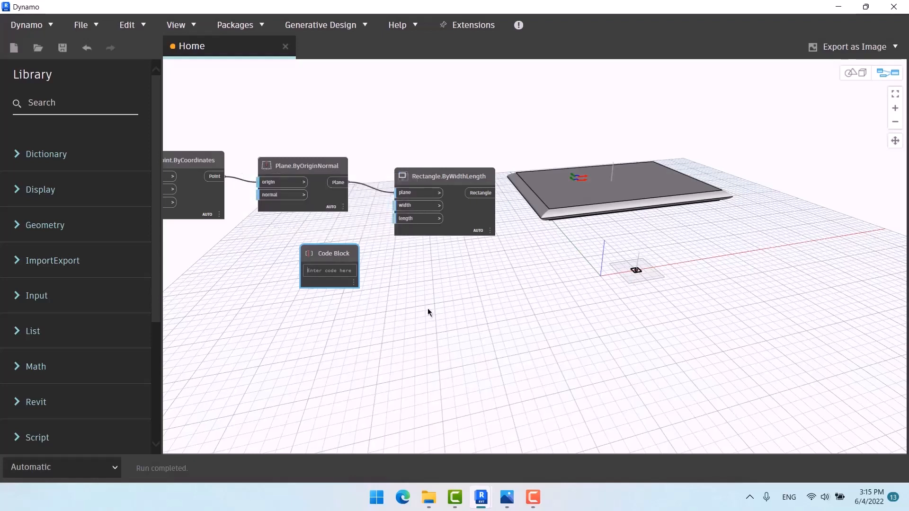
Step: Enter 5 and 2 in the Code Block and wire them to the rectangle's width and length
type("5;")
left_click(406, 298)
scroll(343, 274, "up", 2)
left_click_drag(358, 268, 419, 194)
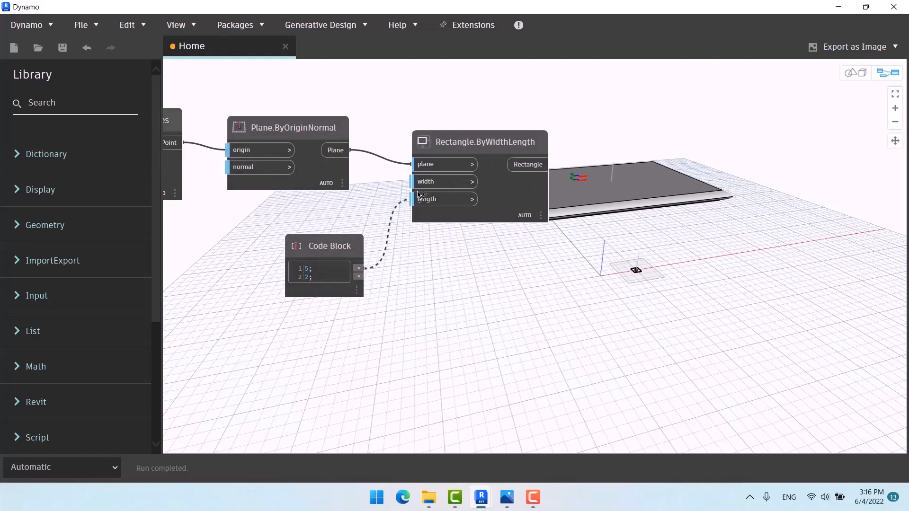
left_click(420, 183)
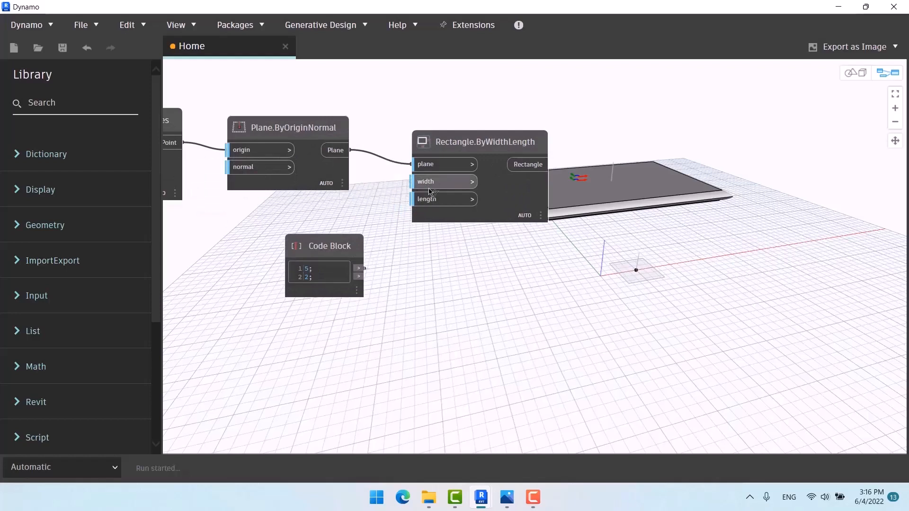
left_click_drag(359, 276, 436, 198)
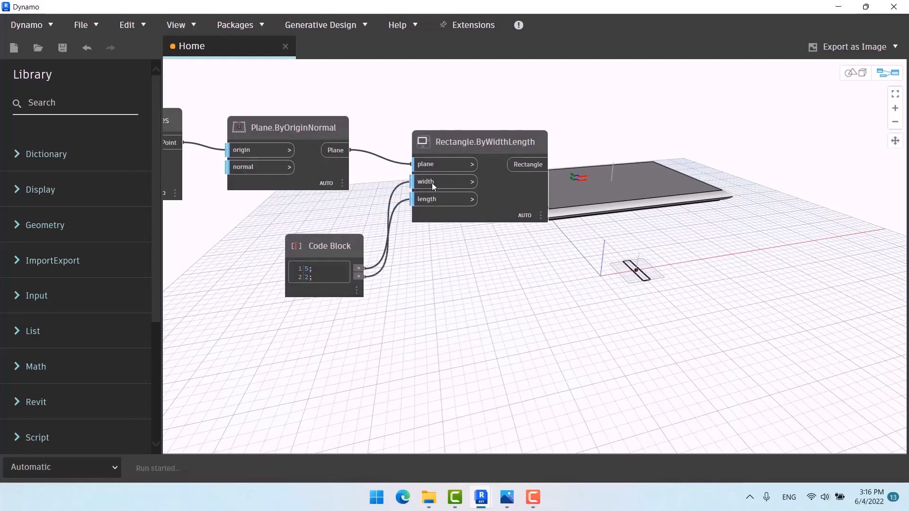
Step: Change the Code Block's width value from 5 to 8 for a wider rectangle
middle_click_drag(470, 286, 450, 279)
key("ctrl+b")
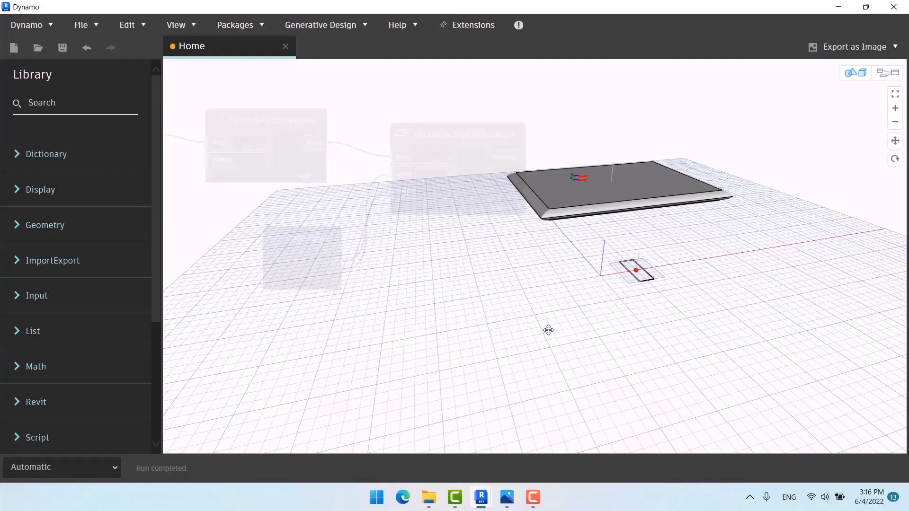
right_click_drag(547, 329, 445, 323)
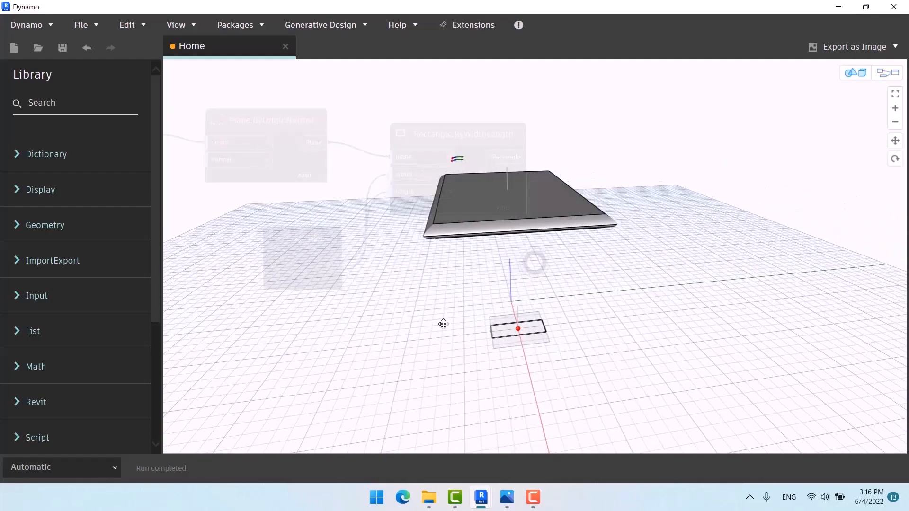
key("ctrl+b")
left_click_drag(287, 261, 275, 264)
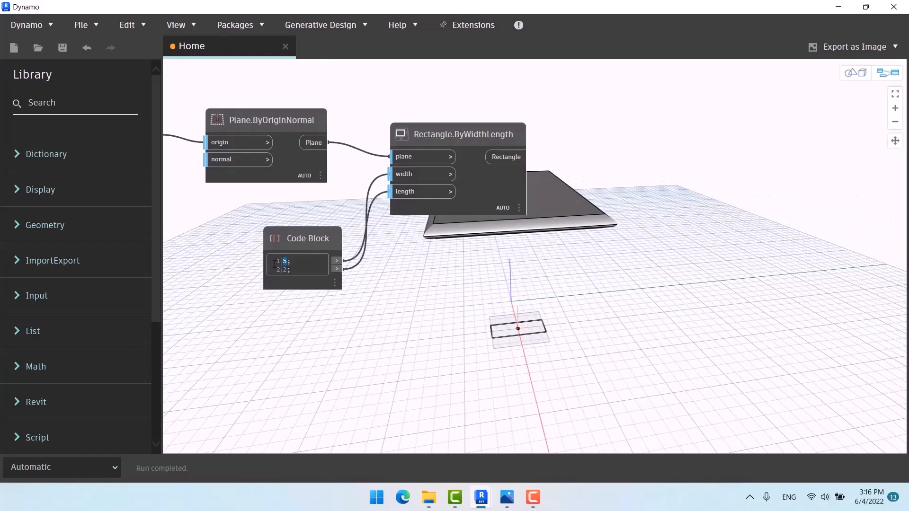
left_click(408, 339)
middle_click_drag(475, 291, 705, 263)
scroll(712, 267, "down", 3)
scroll(430, 200, "up", 3)
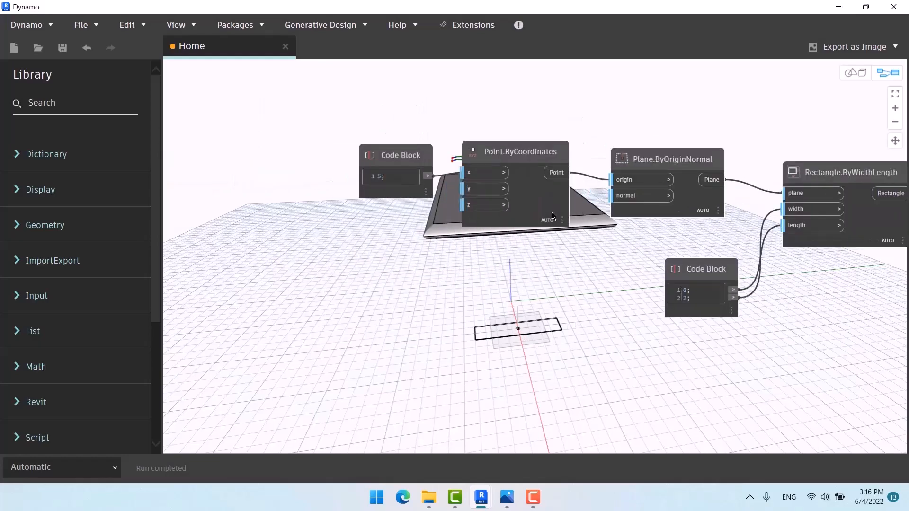
scroll(449, 305, "down", 5)
scroll(213, 152, "up", 8)
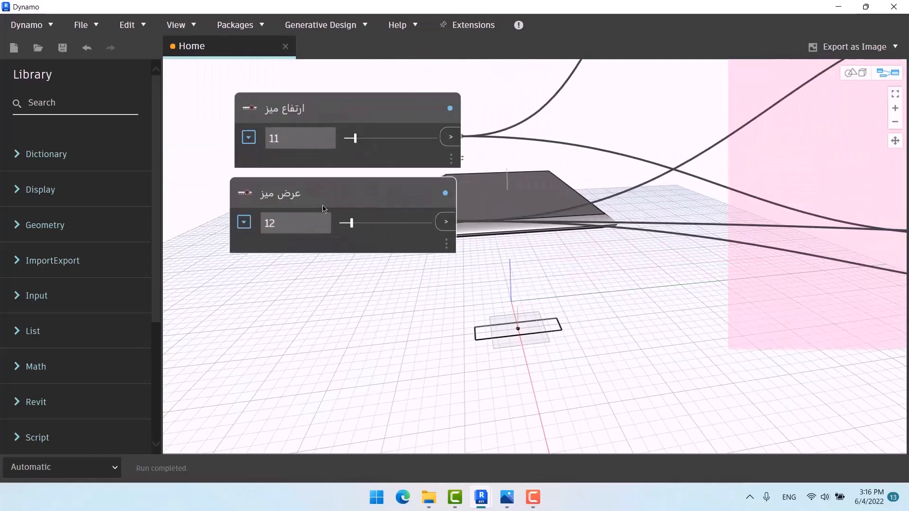
scroll(186, 147, "down", 5)
scroll(708, 392, "up", 6)
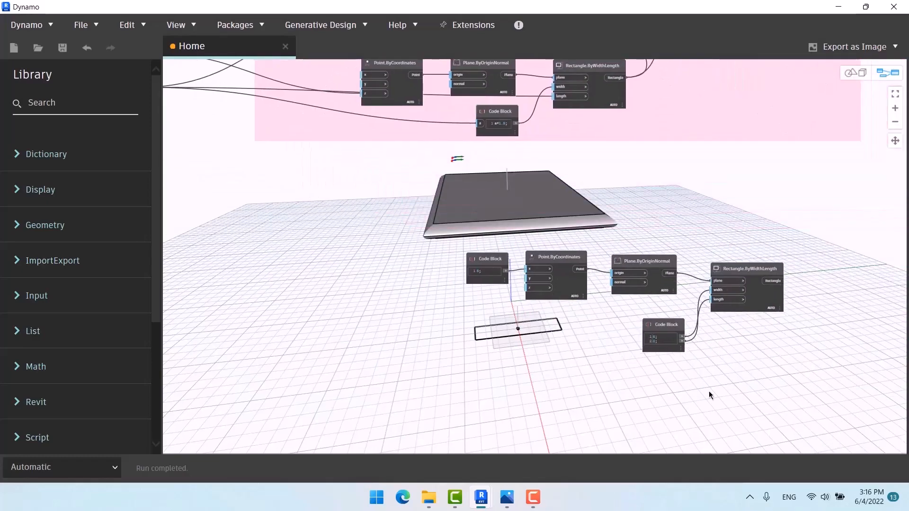
mouse_move(661, 330)
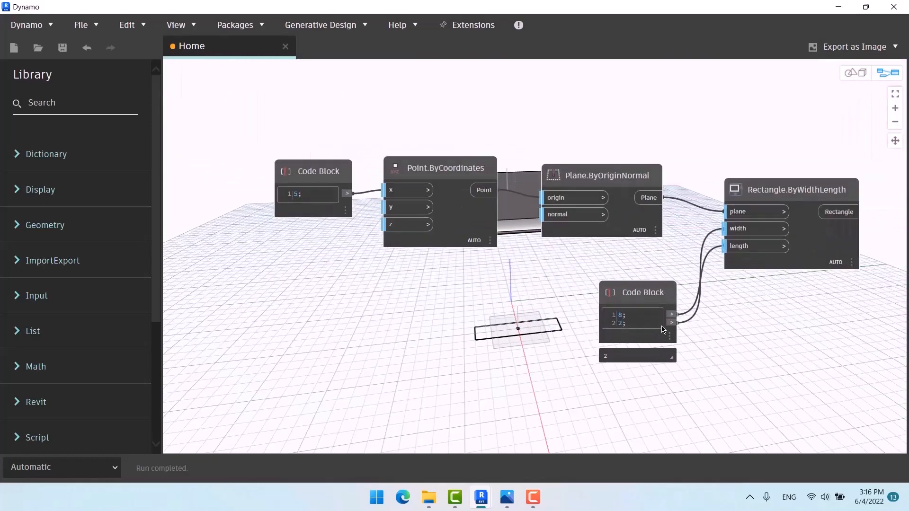
scroll(650, 309, "up", 4)
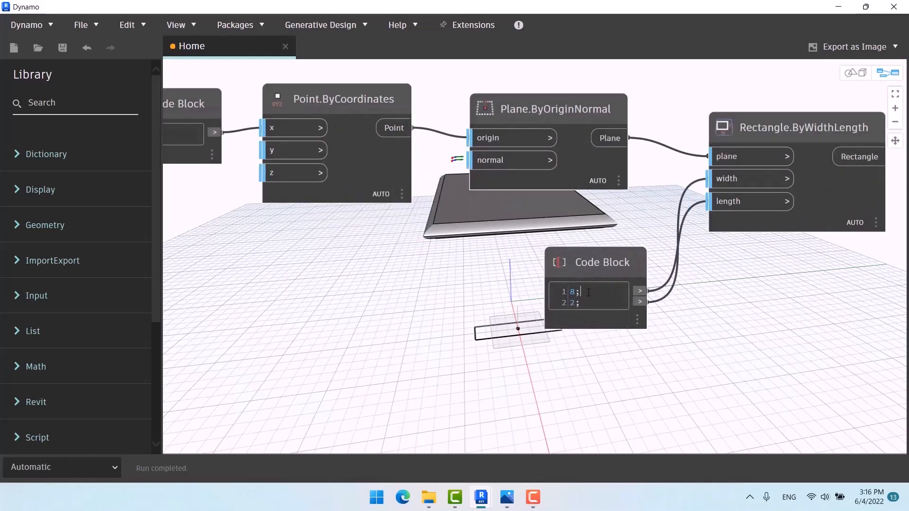
Step: Replace the width value 8 with the expression a*2/3
left_click_drag(581, 292, 570, 292)
type("a*3/2")
mouse_move(605, 289)
left_mouse_down()
mouse_move(577, 292)
mouse_move(596, 292)
left_mouse_up()
left_click(580, 292)
type("2/3")
left_click(452, 303)
Step: Add the closing semicolon so the Code Block reads a*2/3; 2; with input a
scroll(711, 311, "down", 4)
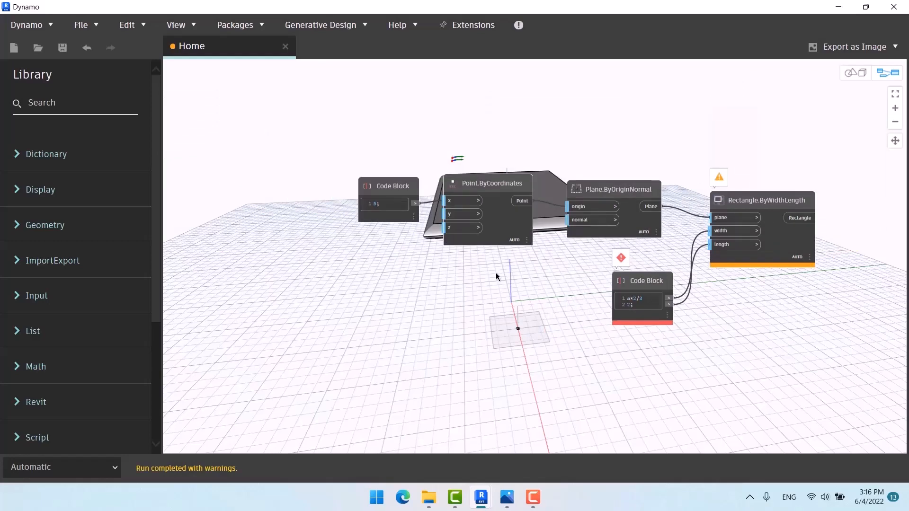
scroll(615, 303, "up", 2)
scroll(651, 308, "up", 4)
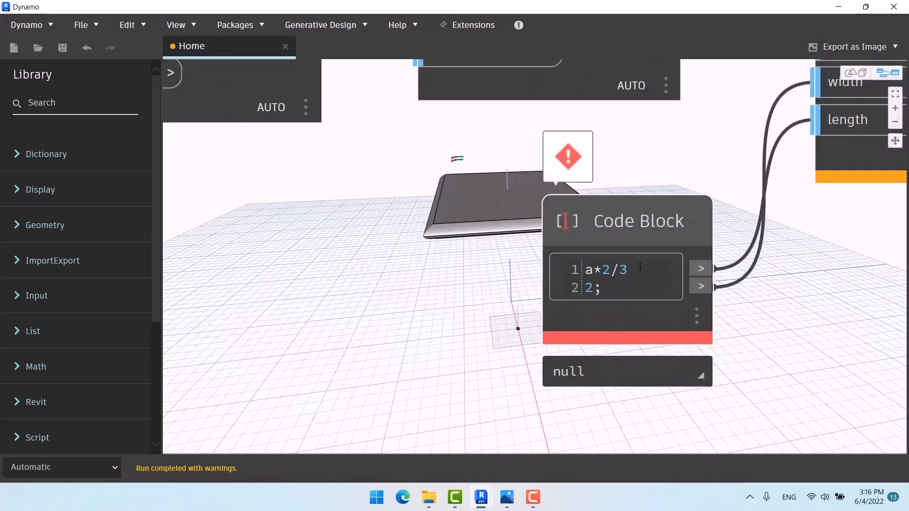
left_click(639, 267)
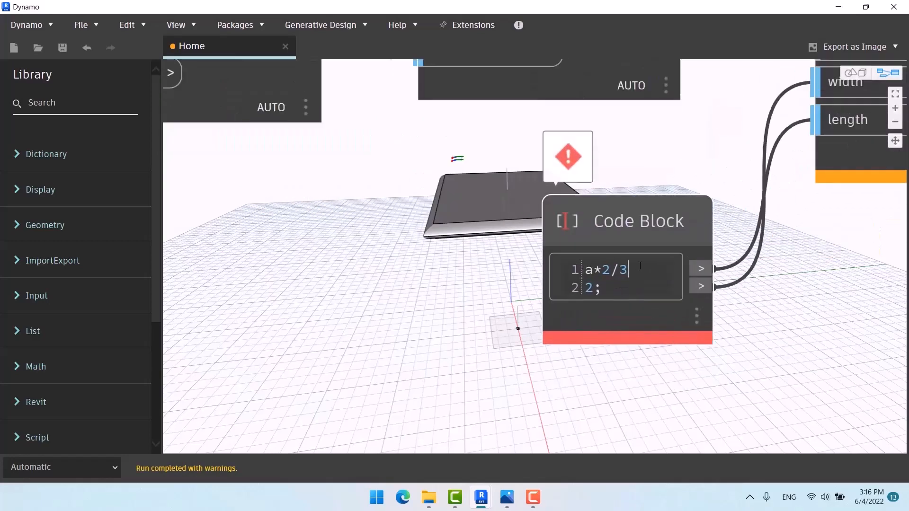
type(";")
left_click(600, 345)
scroll(700, 345, "down", 4)
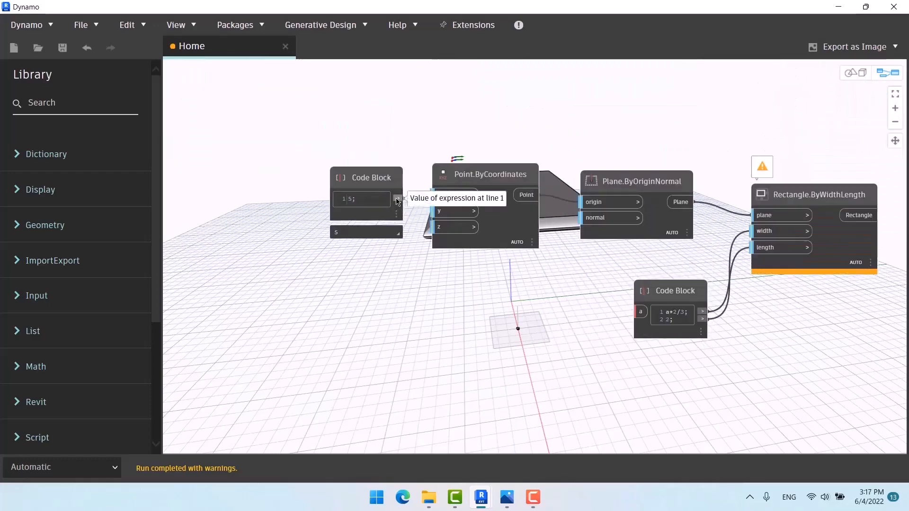
Step: Wire the table-width slider's output into the leg Code Block's input a
left_click(396, 199)
middle_click_drag(394, 300, 369, 296)
left_click(372, 264)
scroll(475, 332, "down", 4)
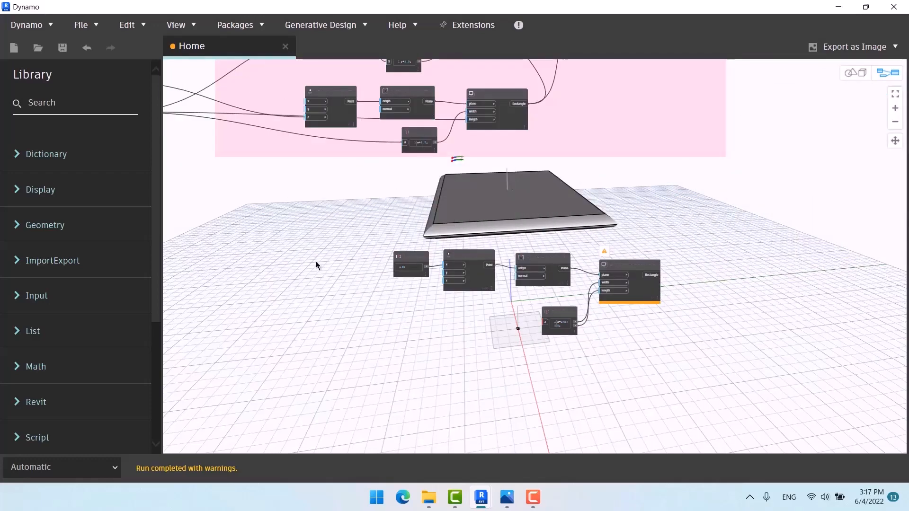
scroll(316, 265, "up", 5)
left_click(362, 203)
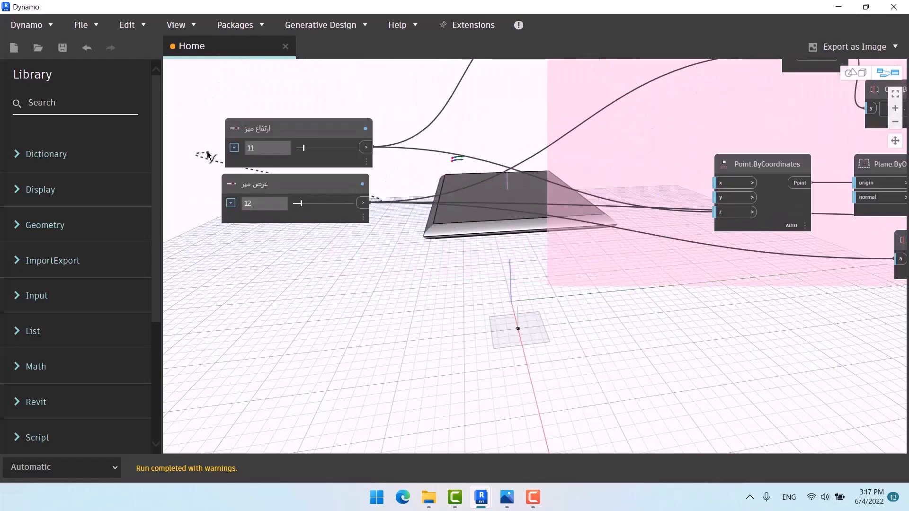
scroll(208, 155, "down", 4)
scroll(603, 291, "up", 6)
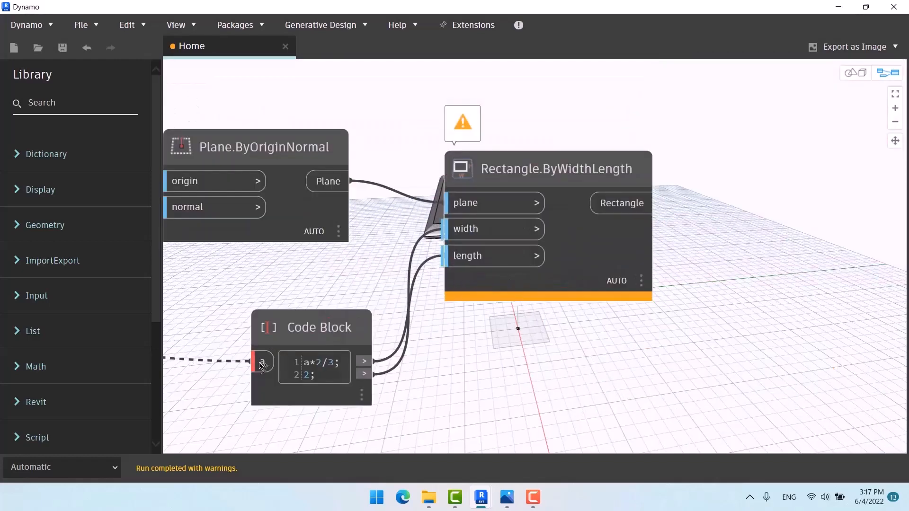
left_click(261, 363)
scroll(395, 163, "down", 2)
Step: Raise the table-width slider from 12 to 17 and check the resized leg rectangle
middle_click_drag(515, 287, 758, 272)
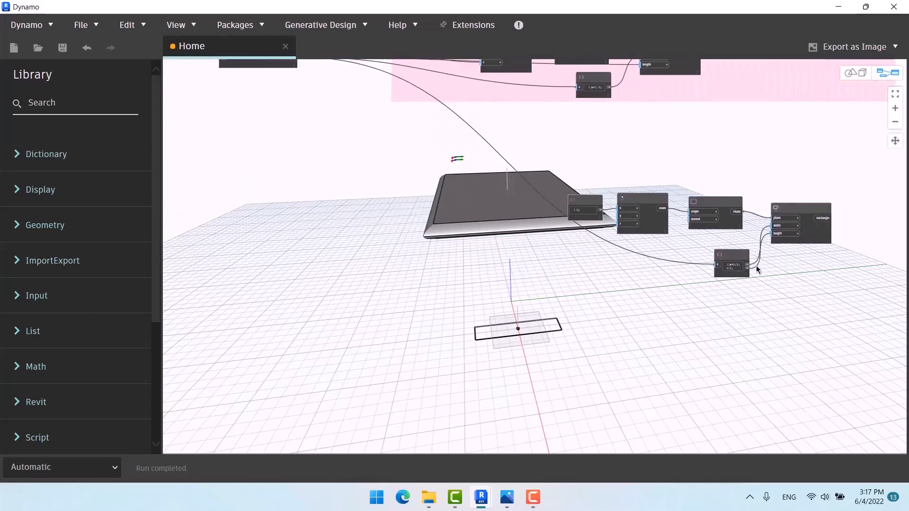
scroll(758, 271, "down", 3)
middle_click_drag(477, 156, 470, 168)
scroll(470, 168, "up", 7)
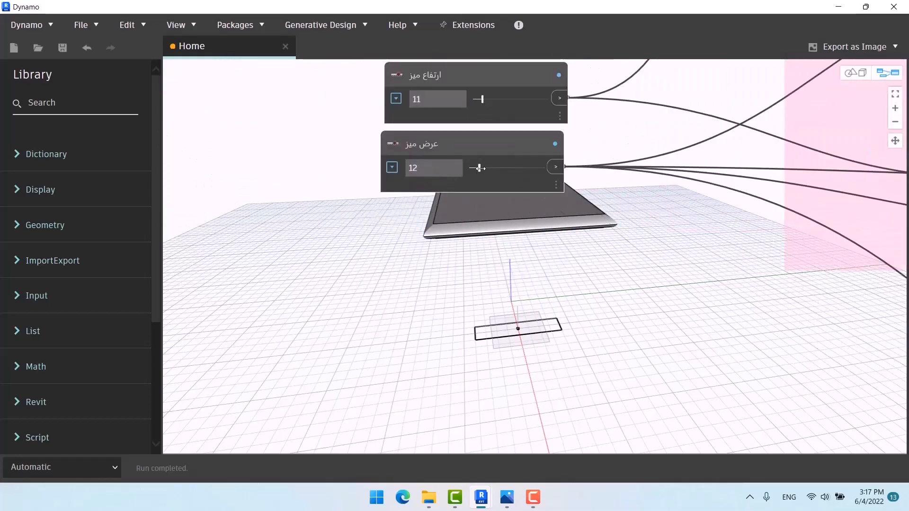
left_click_drag(478, 169, 480, 168)
scroll(272, 198, "down", 5)
middle_click_drag(587, 289, 367, 216)
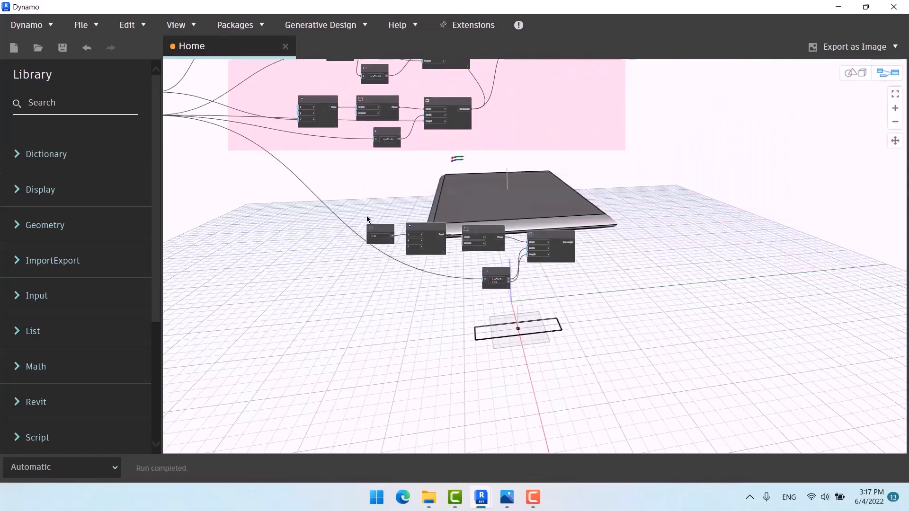
middle_click_drag(542, 284, 434, 243)
scroll(415, 232, "up", 5)
scroll(392, 219, "down", 5)
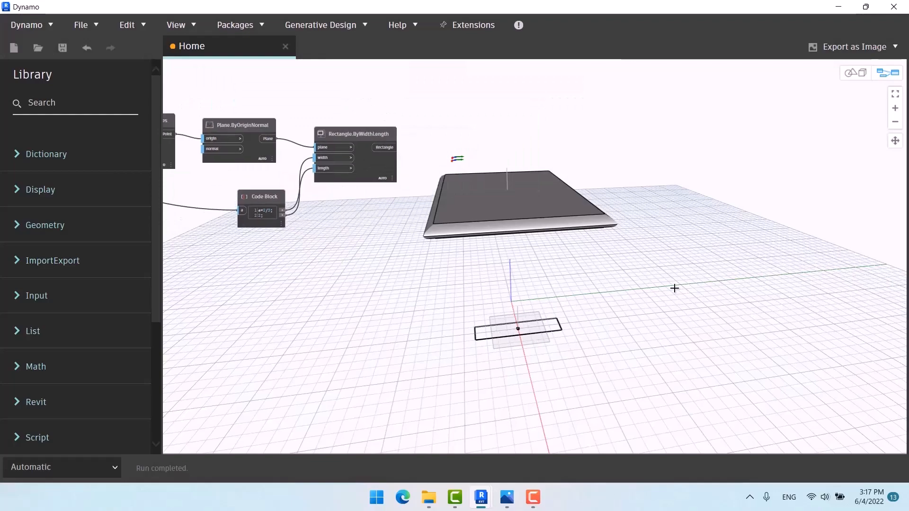
key("ctrl+b")
right_click_drag(710, 329, 569, 232)
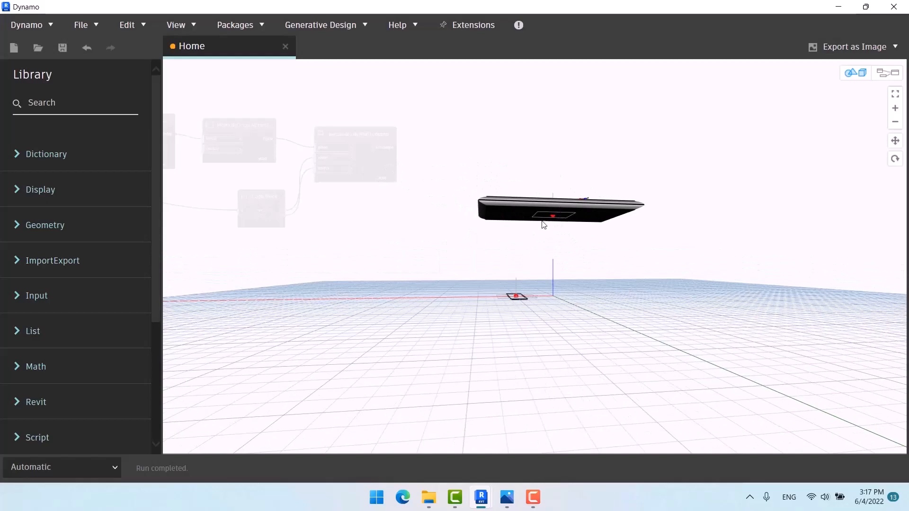
middle_click_drag(593, 260, 643, 267)
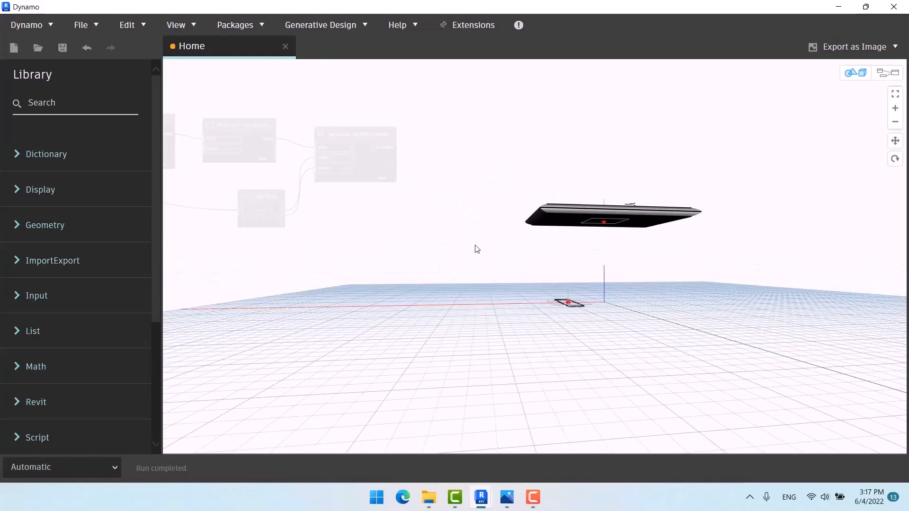
key("ctrl+b")
middle_click_drag(414, 214, 448, 265)
scroll(490, 217, "down", 4)
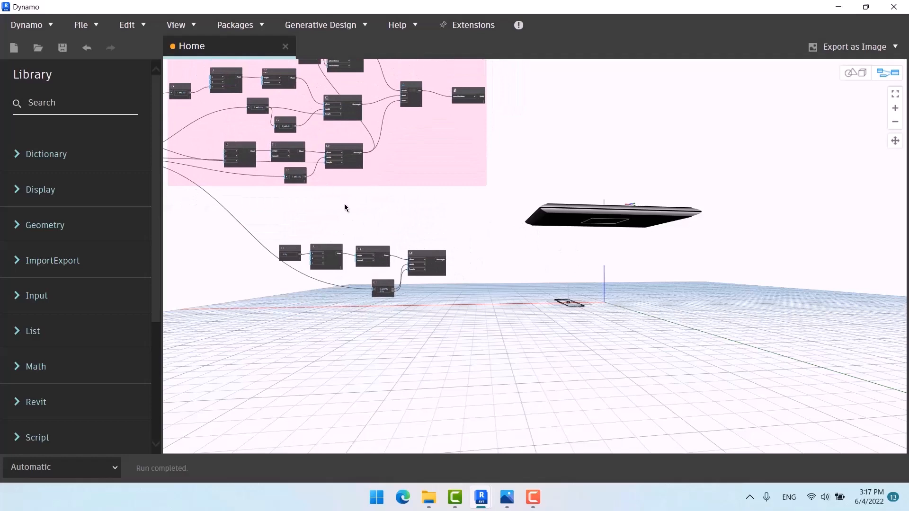
middle_click_drag(344, 208, 421, 270)
scroll(265, 98, "up", 5)
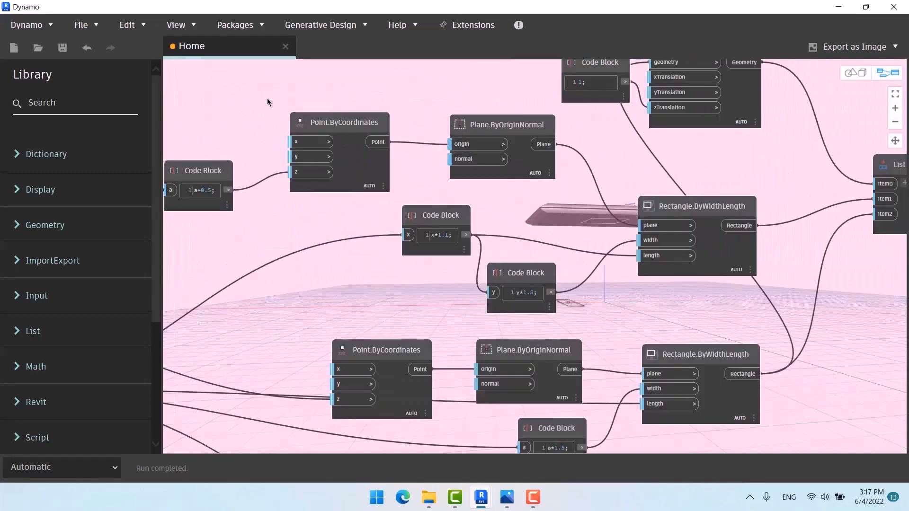
left_click(337, 124)
scroll(313, 102, "down", 6)
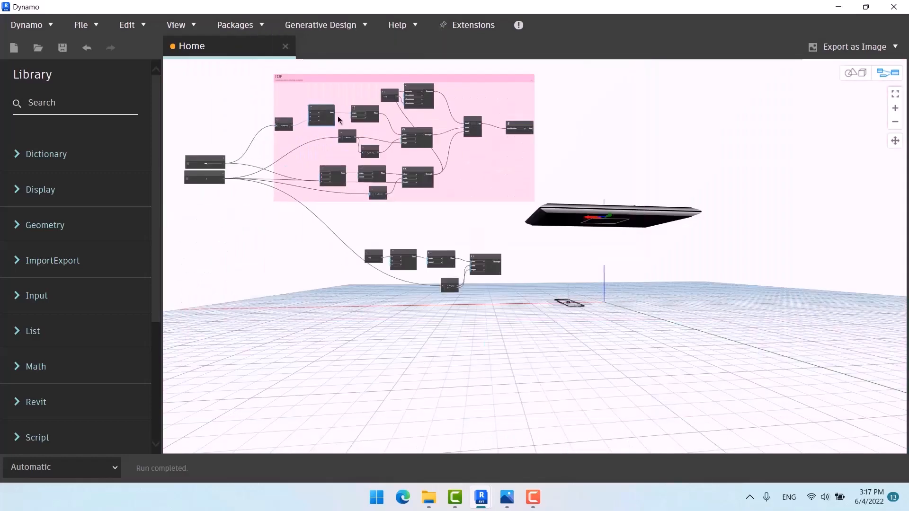
middle_click_drag(375, 145, 315, 151)
scroll(383, 288, "up", 4)
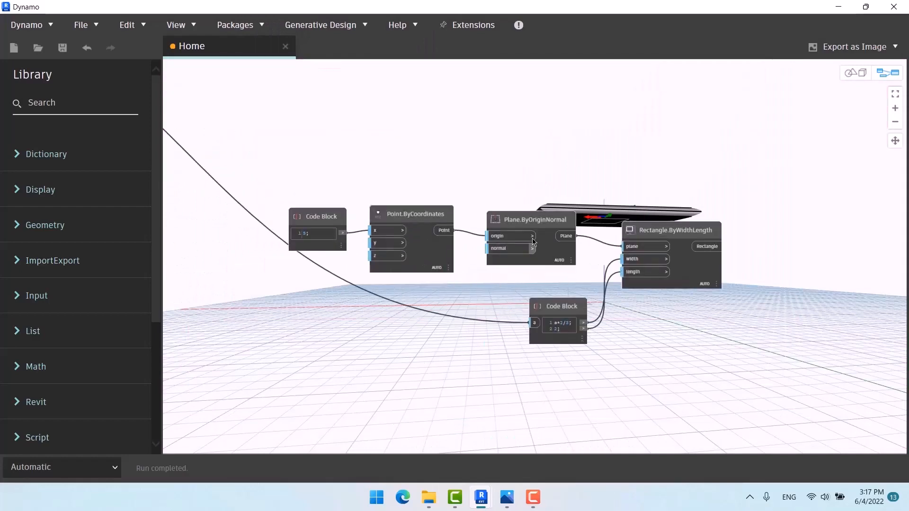
left_click(510, 222)
scroll(373, 153, "down", 1)
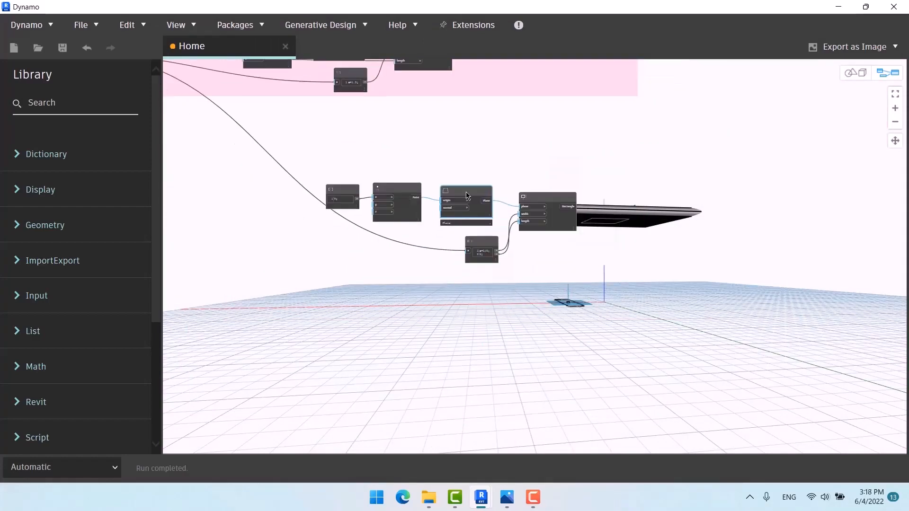
Step: Paste a copy of Plane.ByOriginNormal below the leg nodes and wire a point into its origin
key("ctrl+v")
left_click_drag(527, 199, 487, 300)
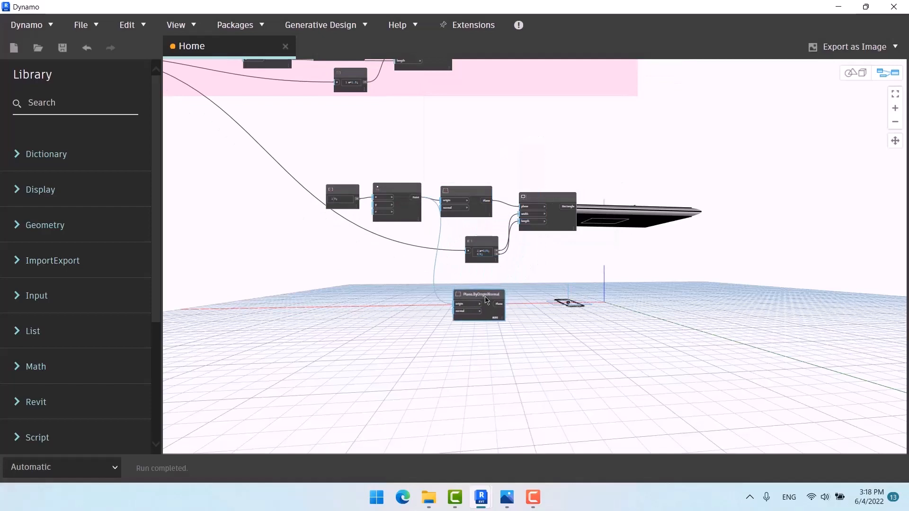
scroll(379, 175, "down", 3)
scroll(284, 94, "up", 6)
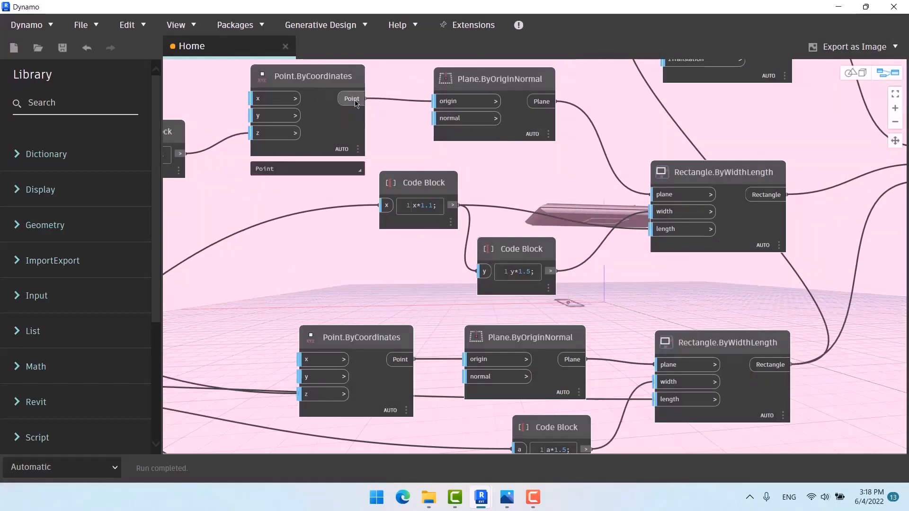
scroll(283, 93, "down", 3)
scroll(335, 219, "down", 3)
scroll(373, 213, "up", 6)
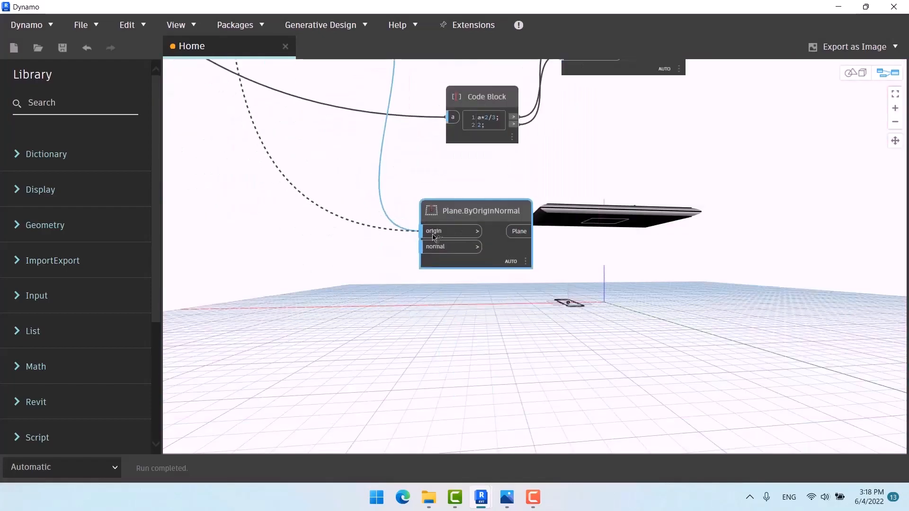
left_click(640, 294)
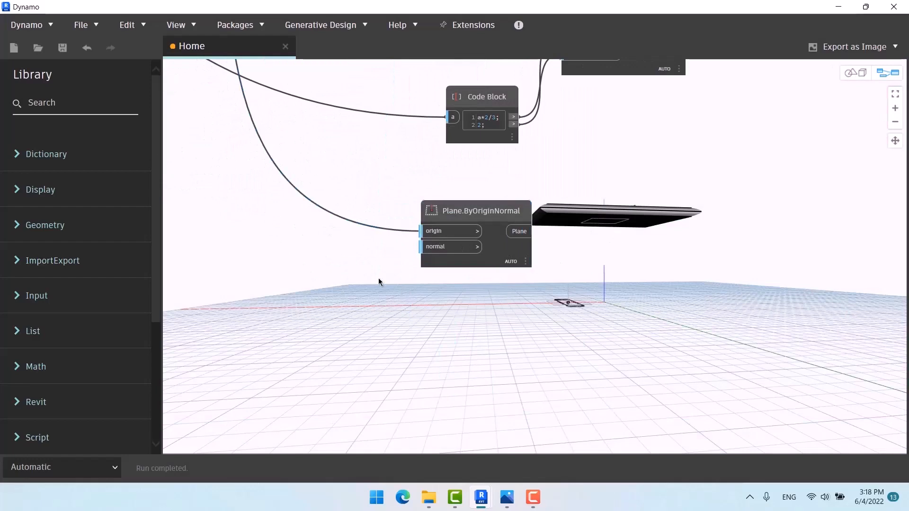
scroll(463, 278, "down", 3)
scroll(475, 133, "down", 4)
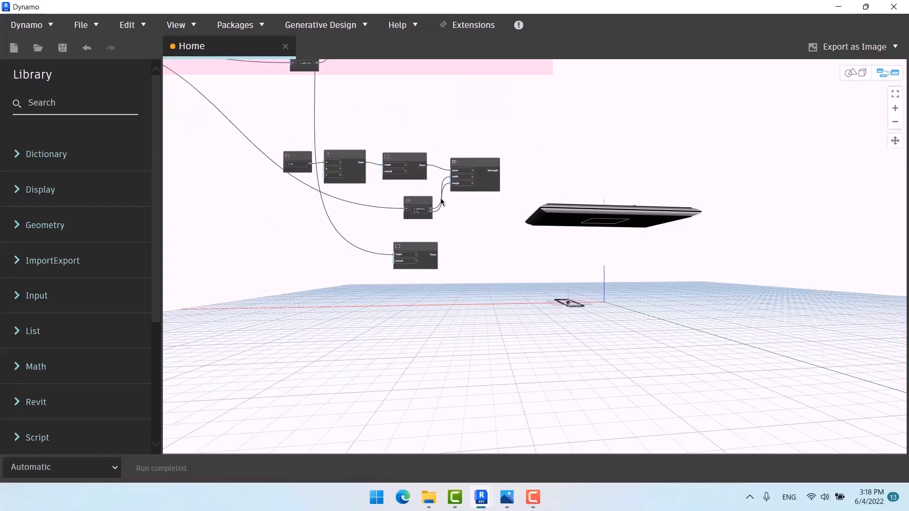
scroll(484, 196, "up", 2)
Step: Uncheck Preview on the tabletop's final node, then view the outlines and new plane from above
right_click(478, 157)
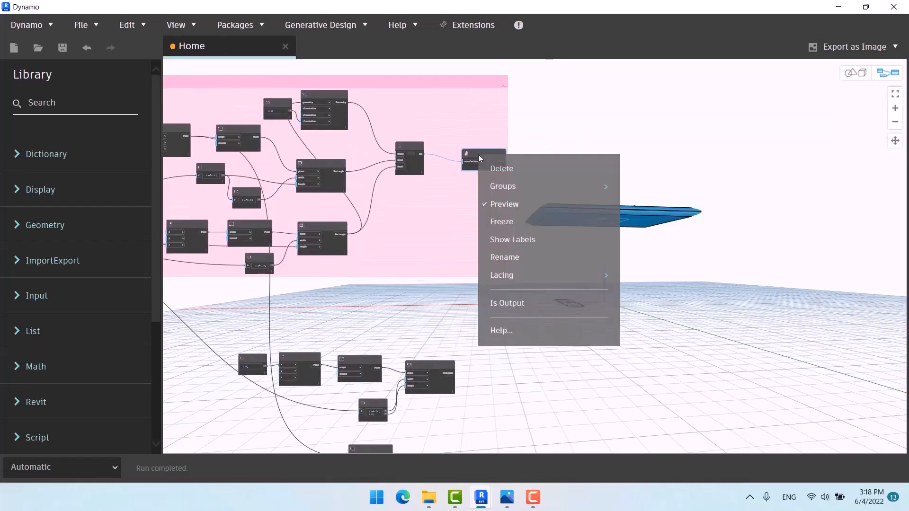
left_click(512, 203)
middle_click_drag(507, 299, 484, 213)
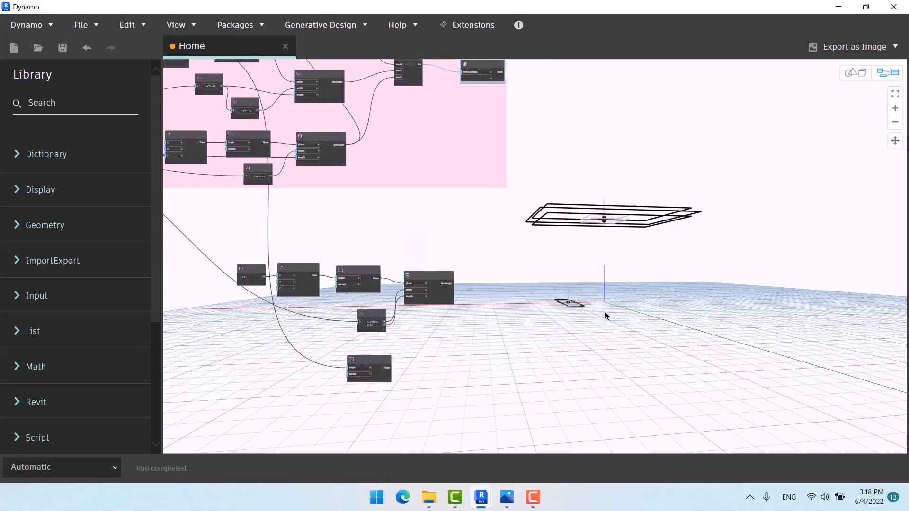
key("ctrl+b")
right_click_drag(672, 310, 619, 244)
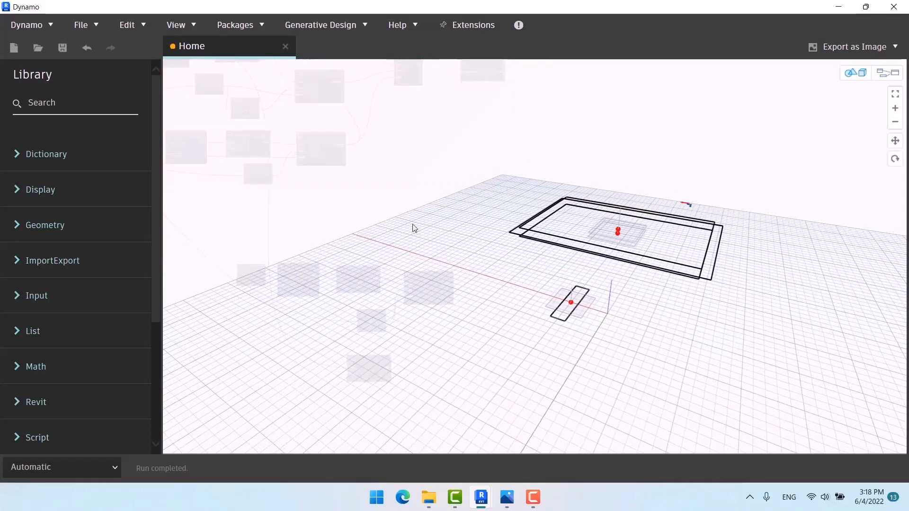
key("ctrl+b")
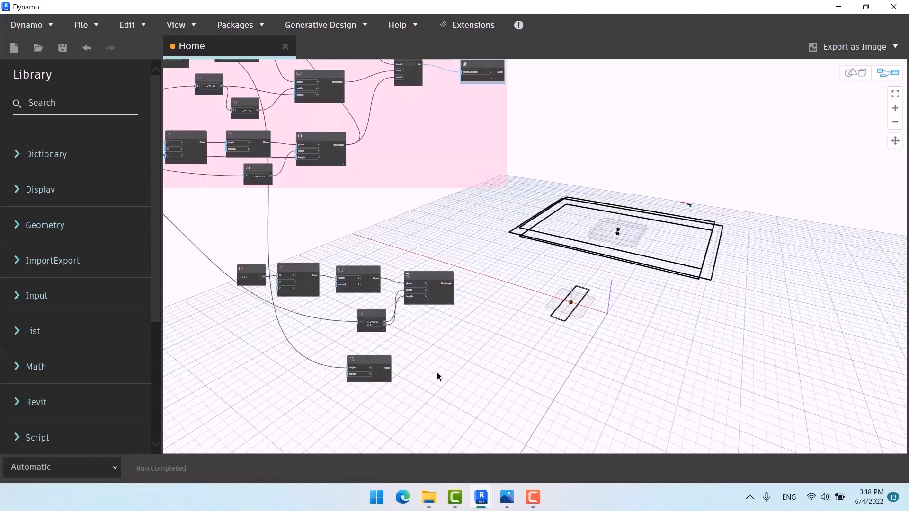
left_click(381, 363)
middle_click_drag(432, 314, 412, 250)
middle_click_drag(400, 286, 384, 273)
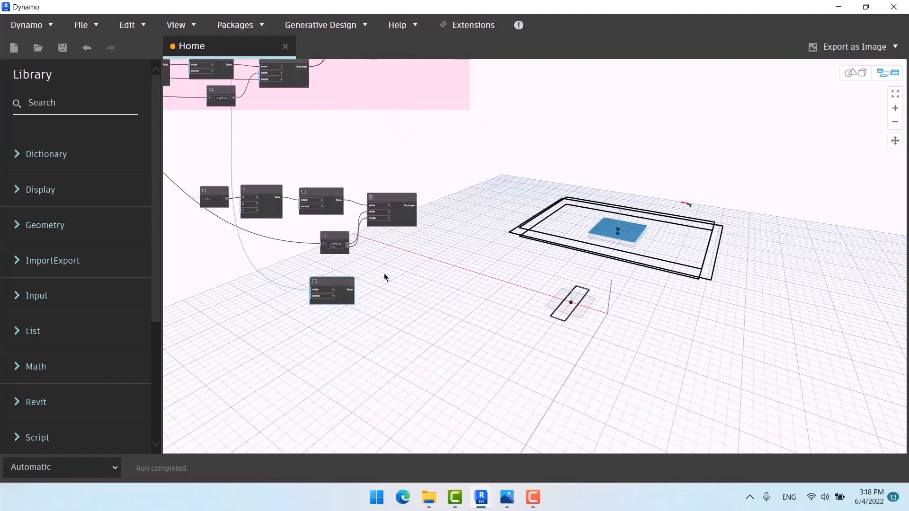
Step: Duplicate the leg Rectangle.ByWidthLength node below the original and feed its plane input from the new plane
scroll(388, 272, "up", 3)
left_click(384, 151)
mouse_move(384, 153)
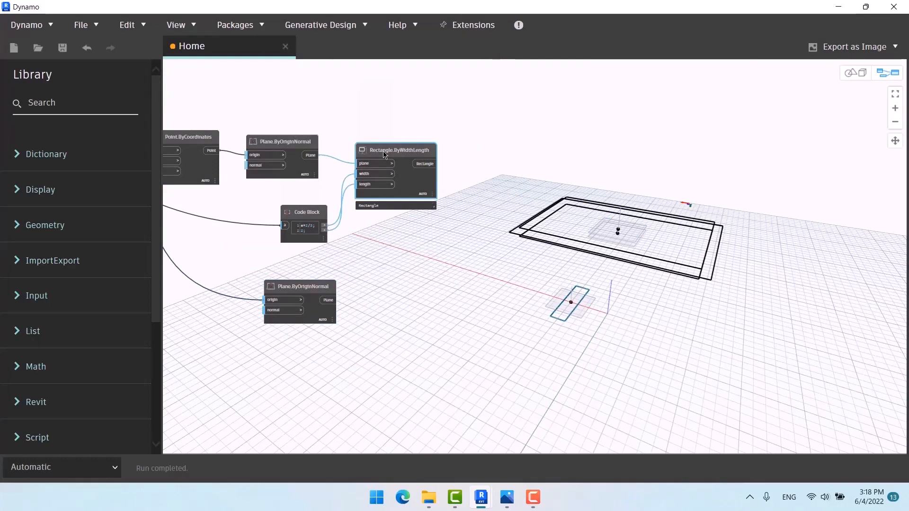
key("ctrl+c")
key("ctrl+v")
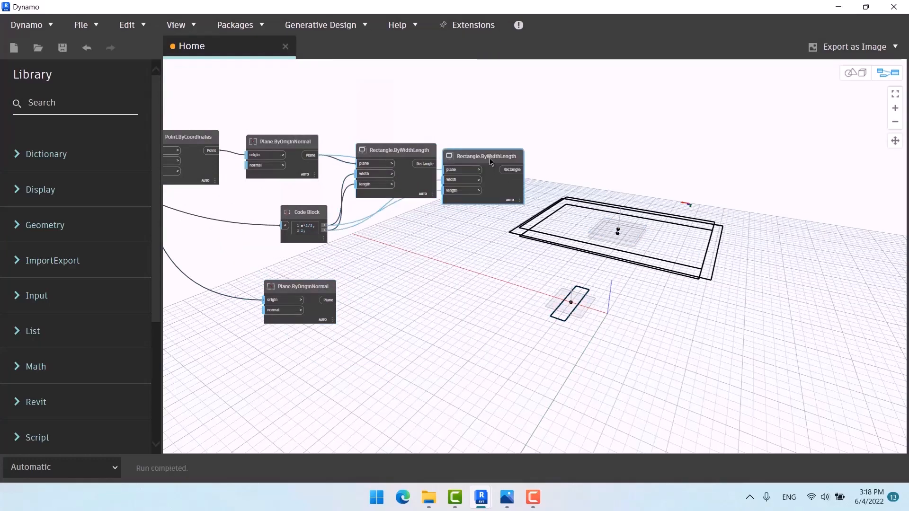
left_click_drag(444, 156, 386, 286)
left_click_drag(334, 300, 388, 293)
left_click(412, 247)
middle_click_drag(412, 246, 438, 215)
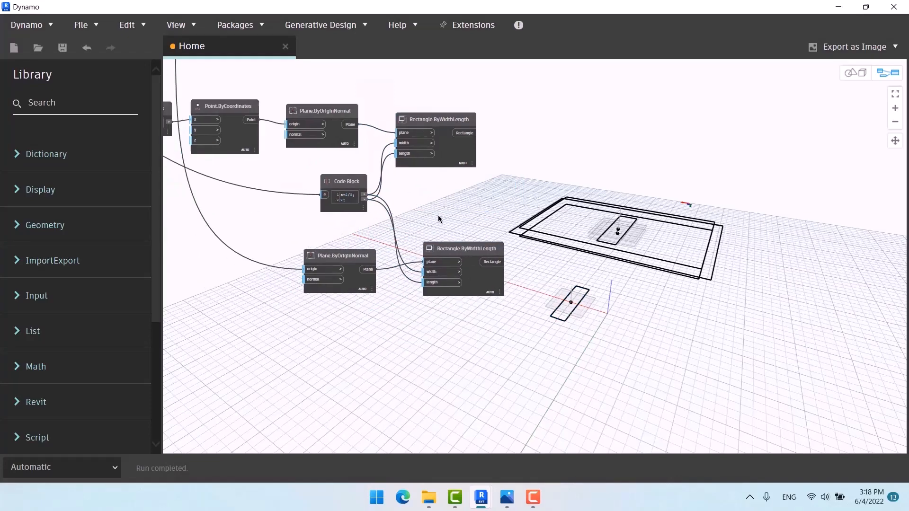
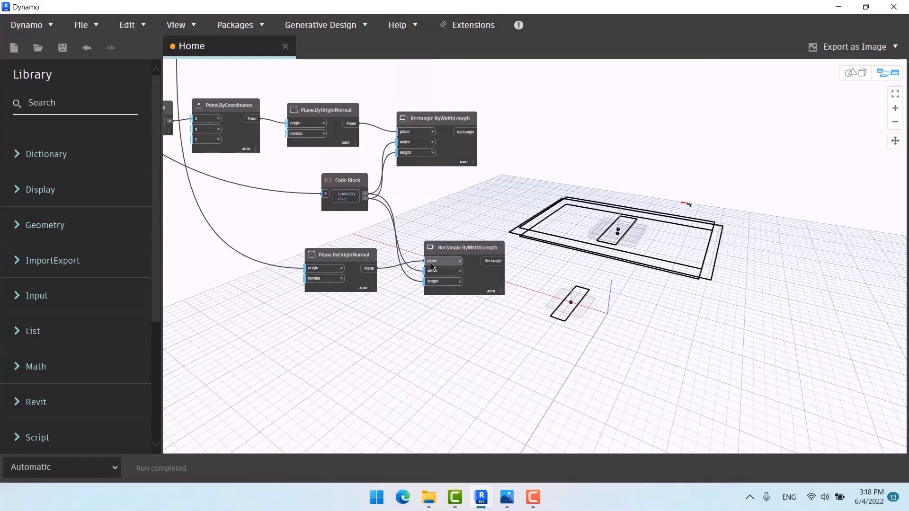
Step: Detach the lower rectangle's width wire and add a new Code Block reading a/3
left_click_drag(428, 271, 409, 222)
scroll(435, 211, "down", 5)
scroll(419, 300, "up", 5)
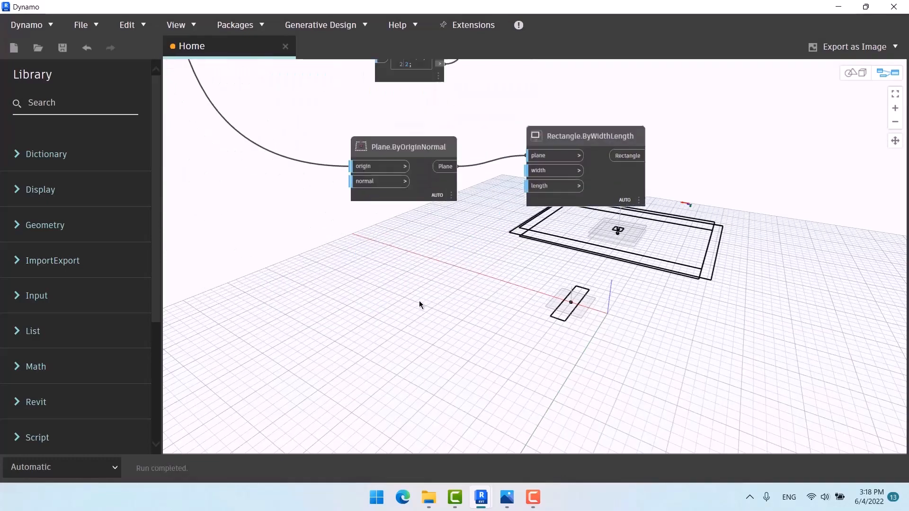
double_click(399, 249)
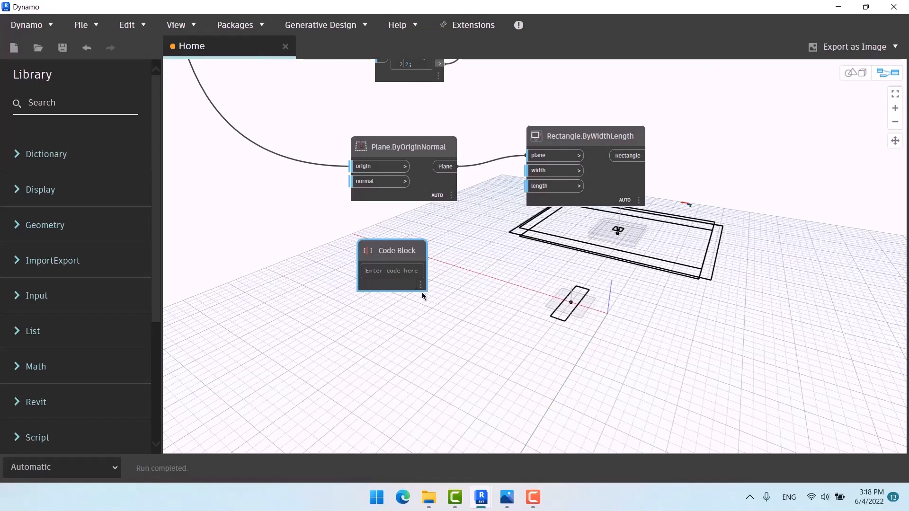
type("a")
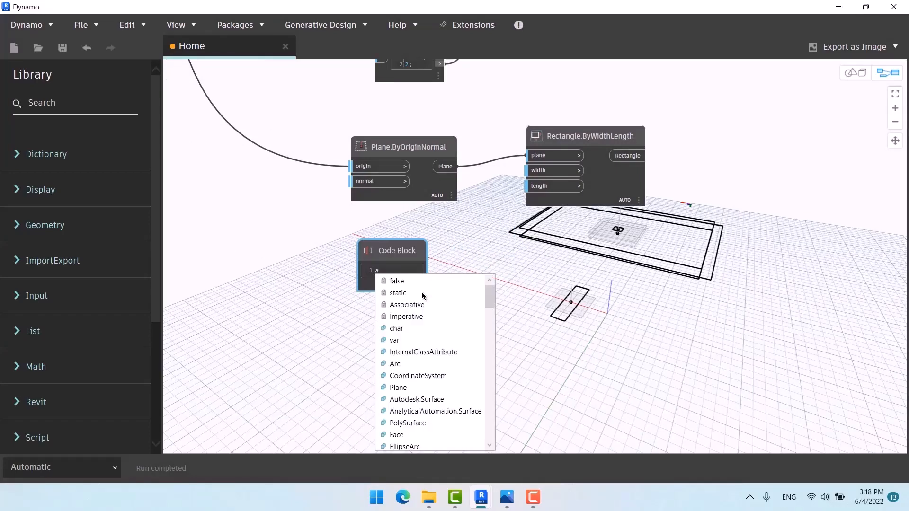
type("/3")
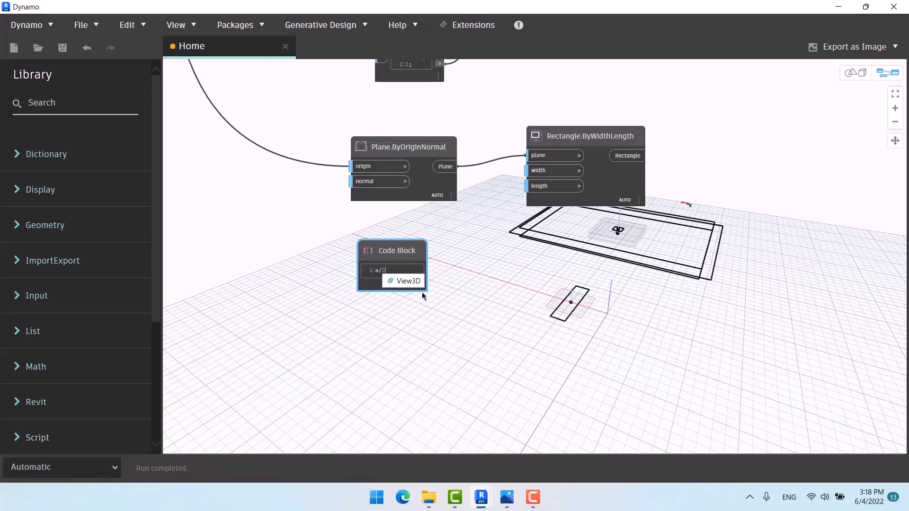
left_click(461, 287)
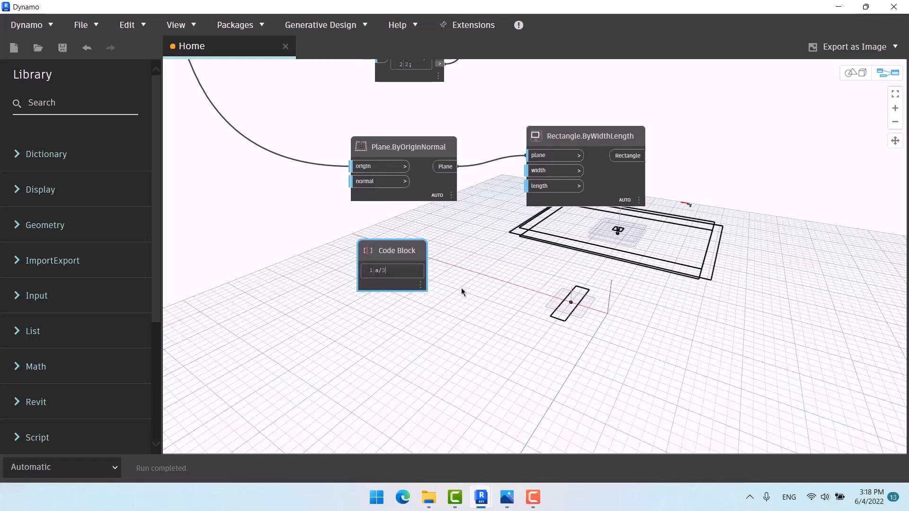
Step: Check the reference table images, then return to the Dynamo graph
mouse_move(507, 497)
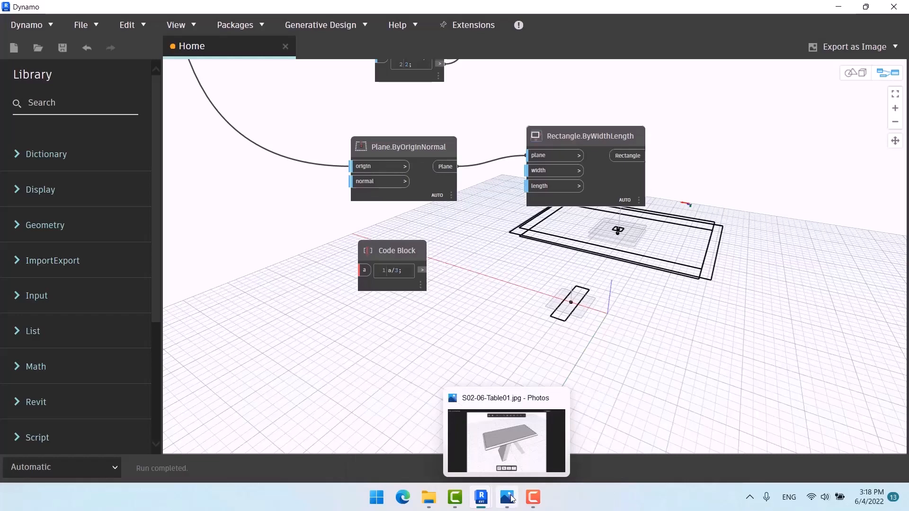
left_click(521, 430)
key("Right")
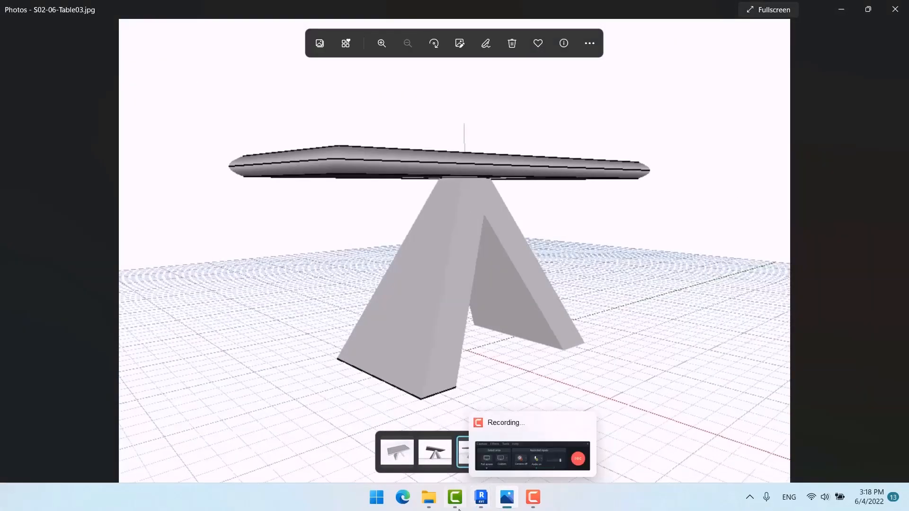
mouse_move(482, 499)
left_click(564, 439)
Step: Feed the table slider into a and drive the lower rectangle's length with a/3
scroll(473, 315, "down", 5)
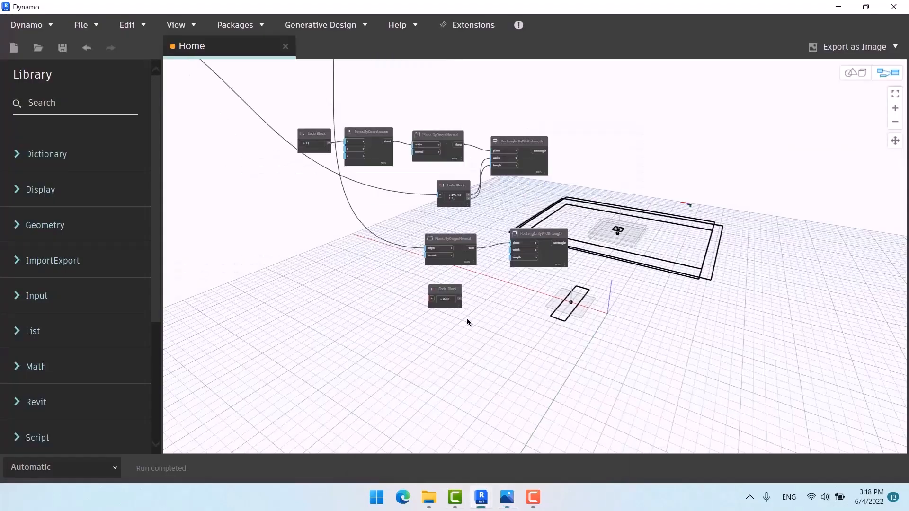
scroll(271, 127, "up", 5)
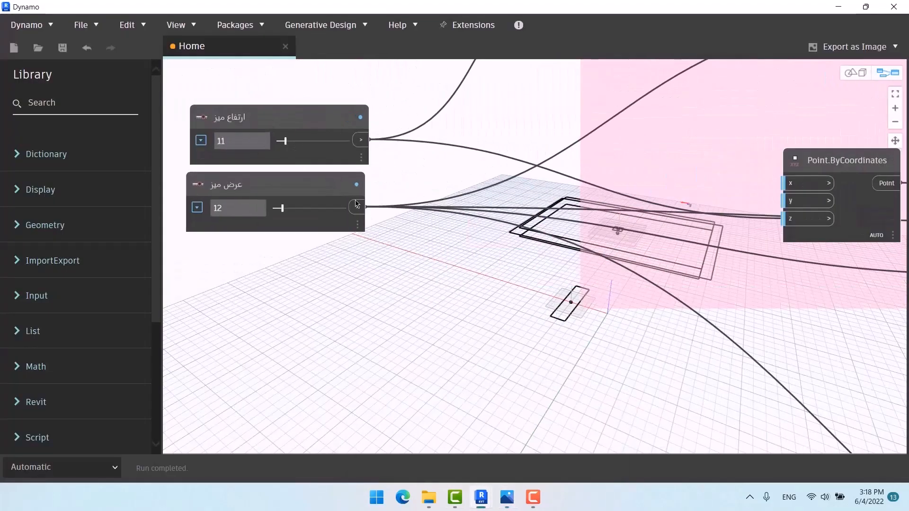
scroll(291, 126, "down", 5)
scroll(489, 310, "up", 8)
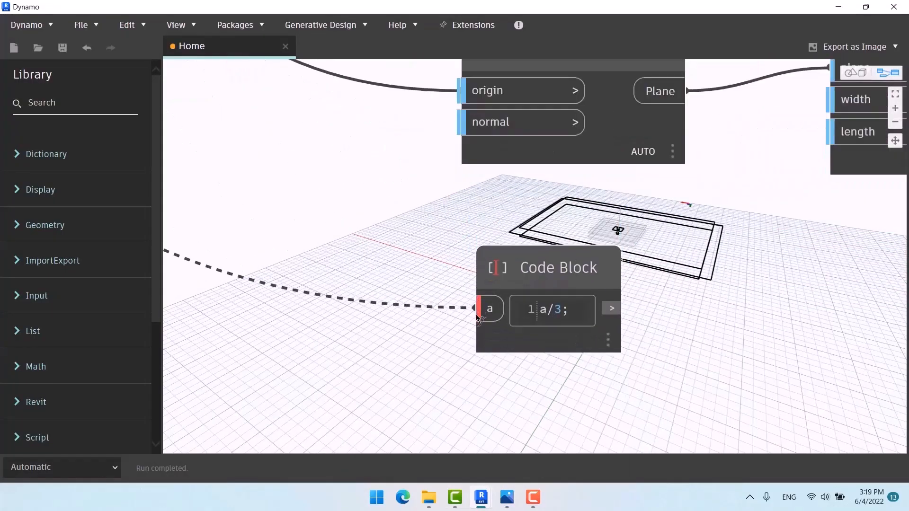
left_click(487, 311)
scroll(521, 327, "down", 4)
middle_click_drag(525, 327, 366, 274)
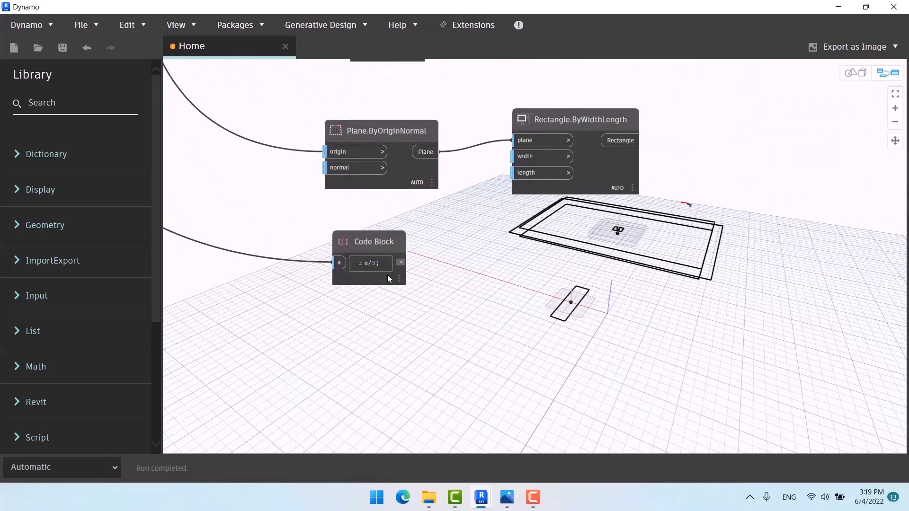
middle_click_drag(446, 276, 418, 286)
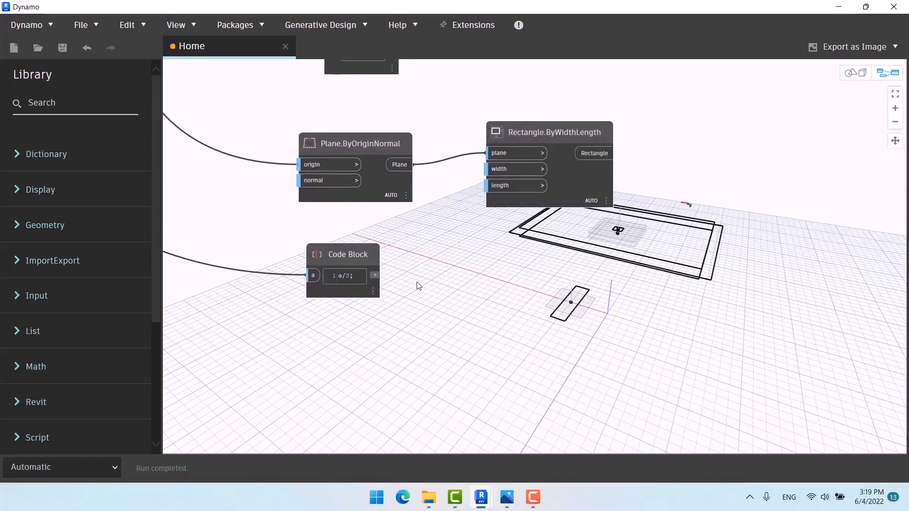
left_click(375, 276)
left_click(503, 185)
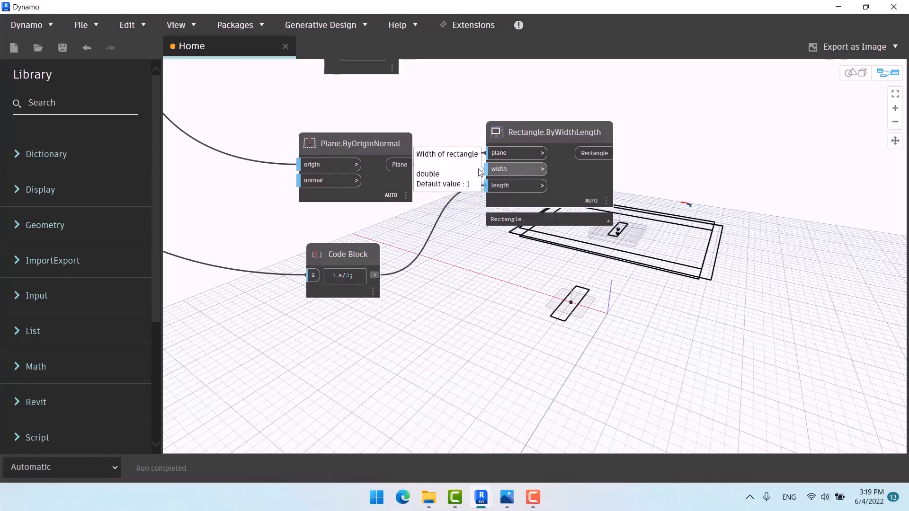
Step: Add a second line 1 to the code block and wire it to the lower rectangle's width
middle_click_drag(450, 233, 437, 278)
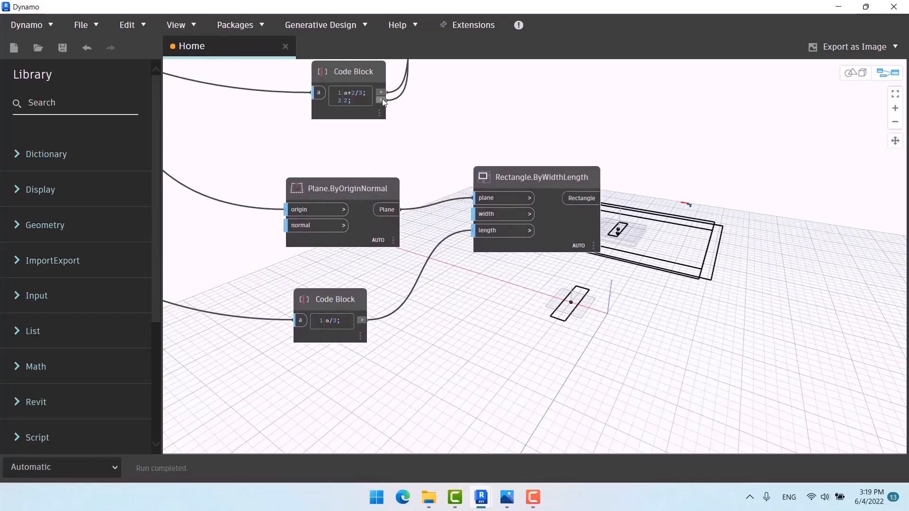
left_click(382, 99)
left_click(487, 217)
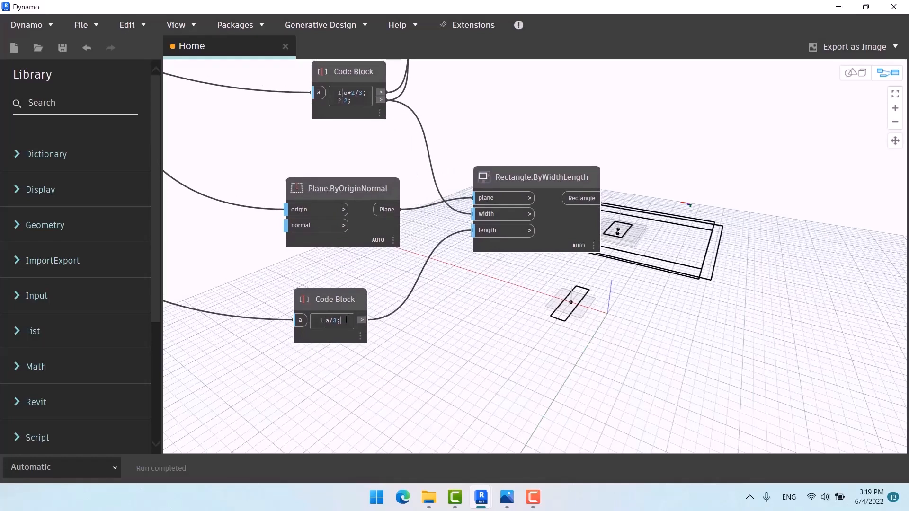
key("Return")
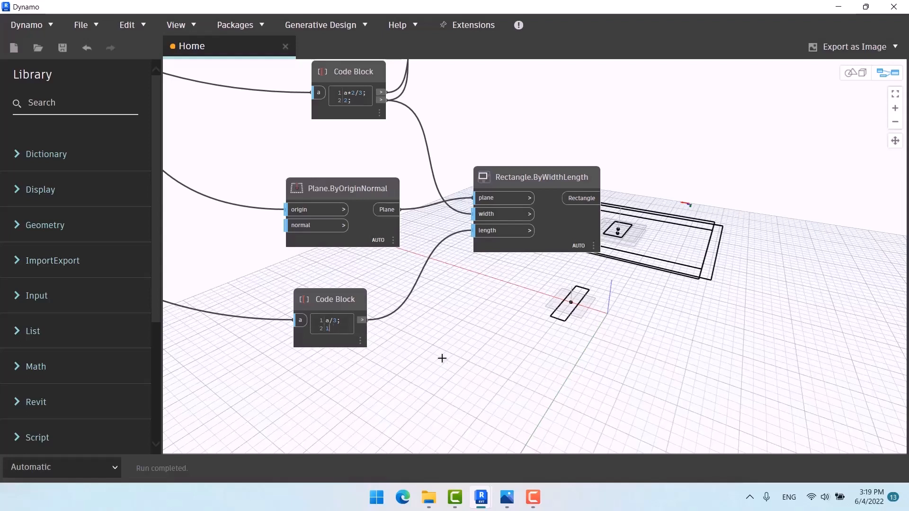
left_click(363, 327)
left_click(476, 214)
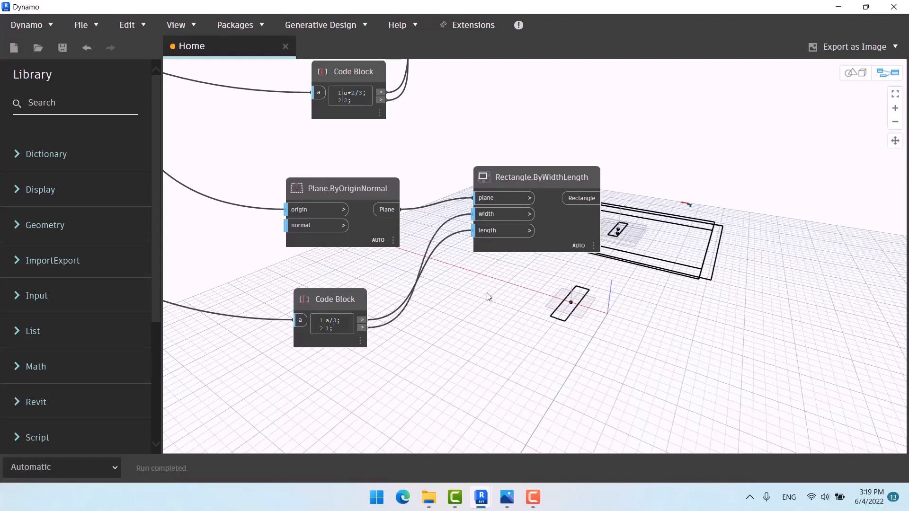
Step: Tidy the lower rectangle, plane and code block nodes by moving them up and left
middle_click_drag(434, 284, 389, 233)
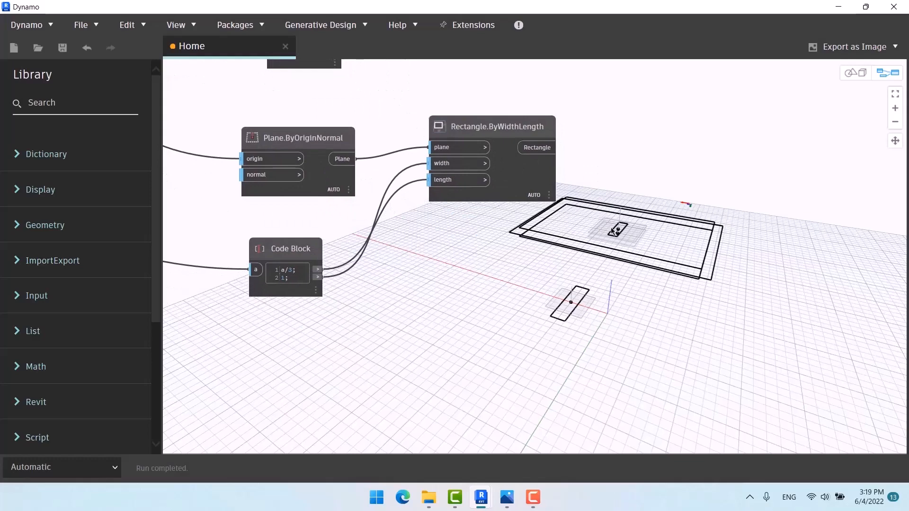
scroll(444, 230, "down", 6)
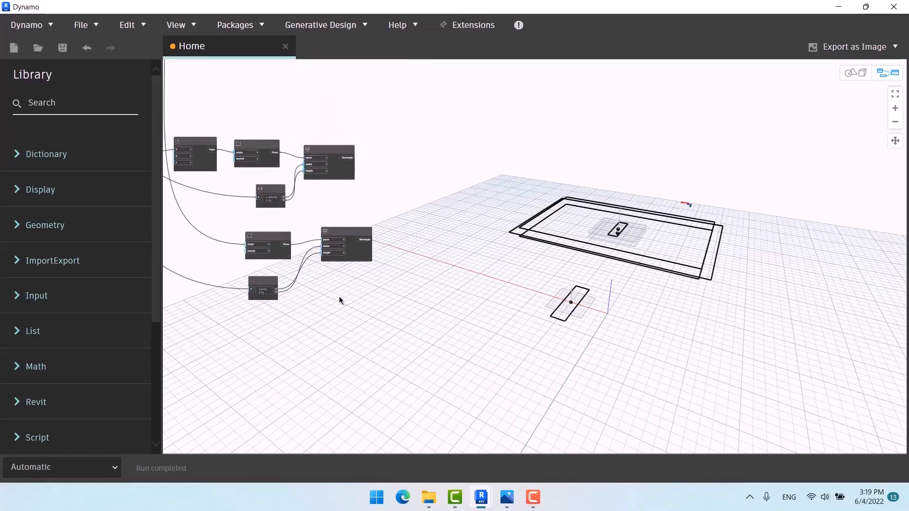
left_click(351, 234)
left_click_drag(352, 234, 336, 216)
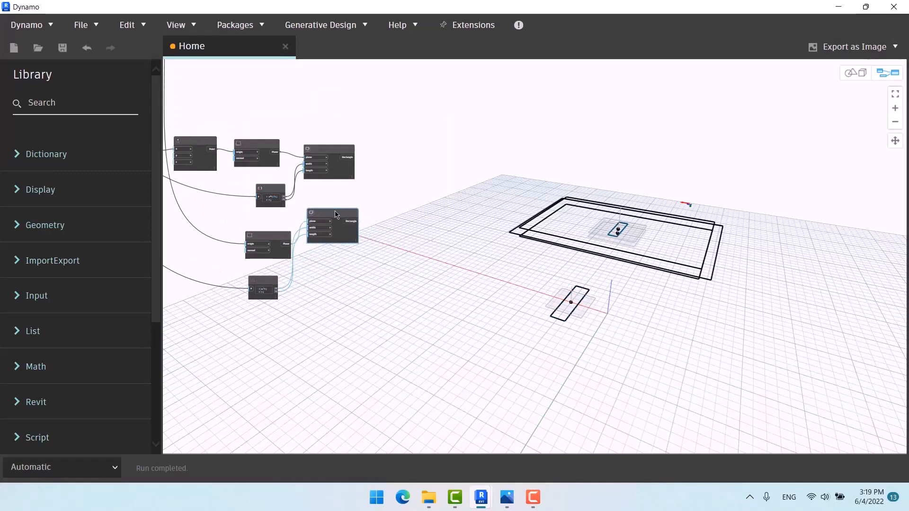
left_click_drag(268, 241, 256, 228)
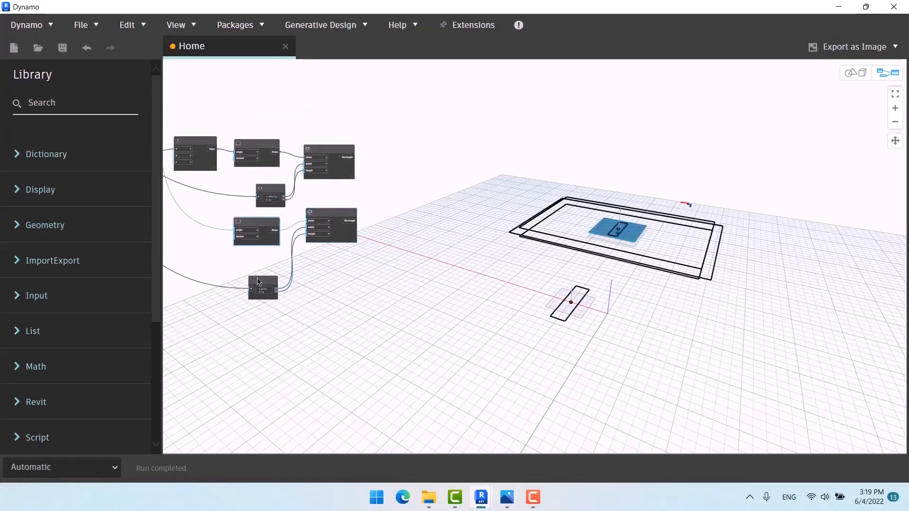
left_click_drag(261, 280, 264, 257)
left_click(428, 187)
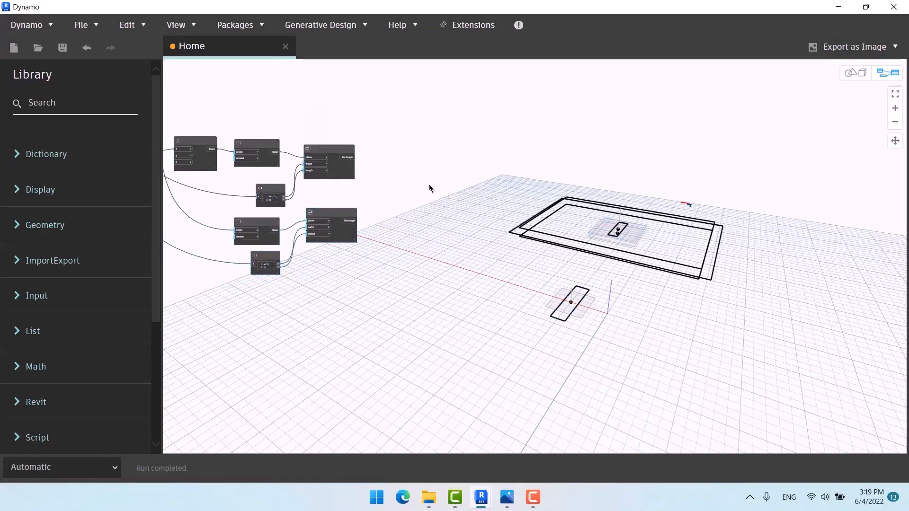
Step: Add a two-item List Create fed by the upper and lower rectangles
right_click(438, 181)
type("list")
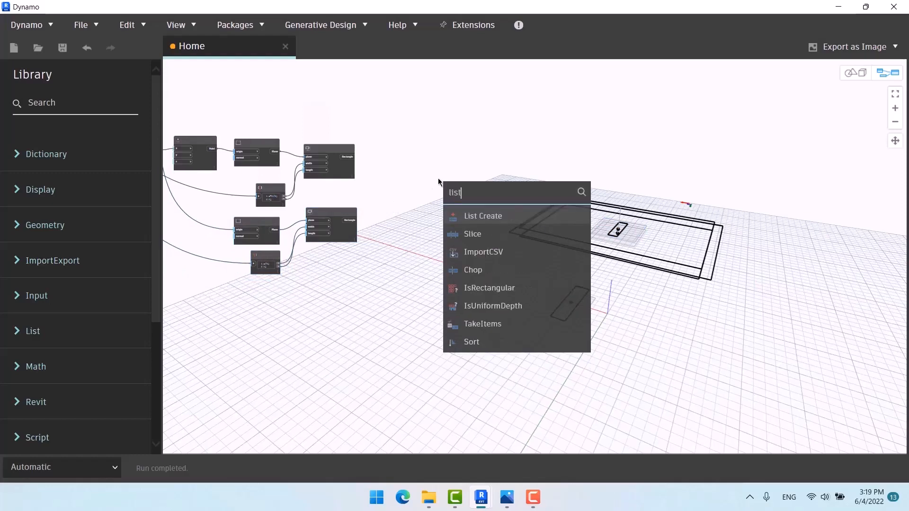
left_click(482, 216)
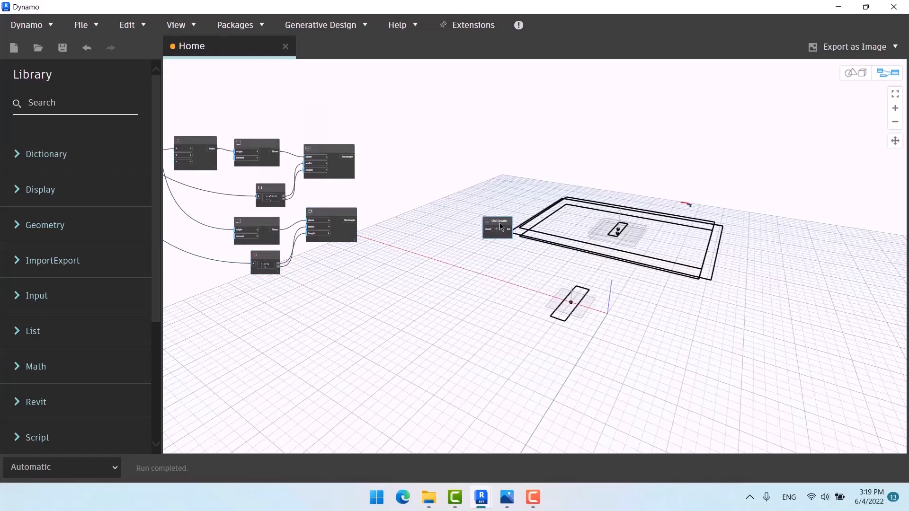
left_click_drag(463, 203, 405, 166)
scroll(375, 175, "up", 5)
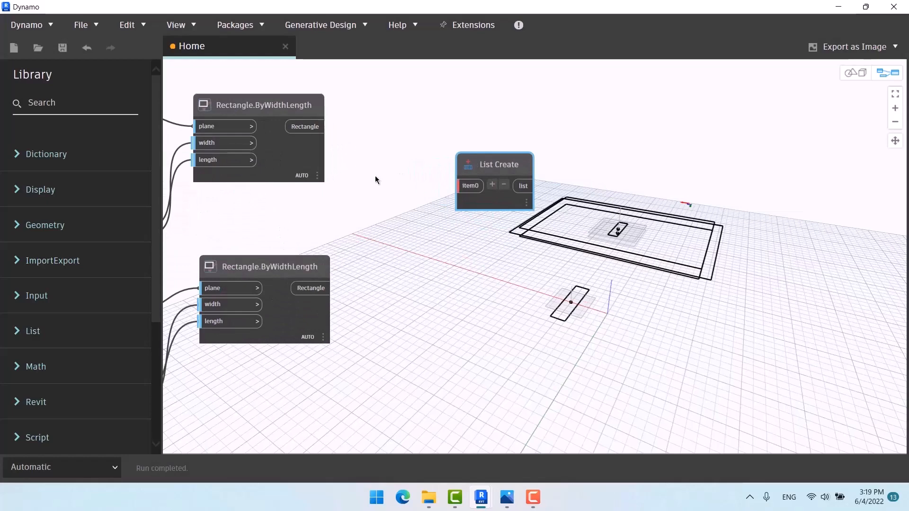
left_click(492, 184)
left_click_drag(509, 173, 452, 166)
left_click(305, 126)
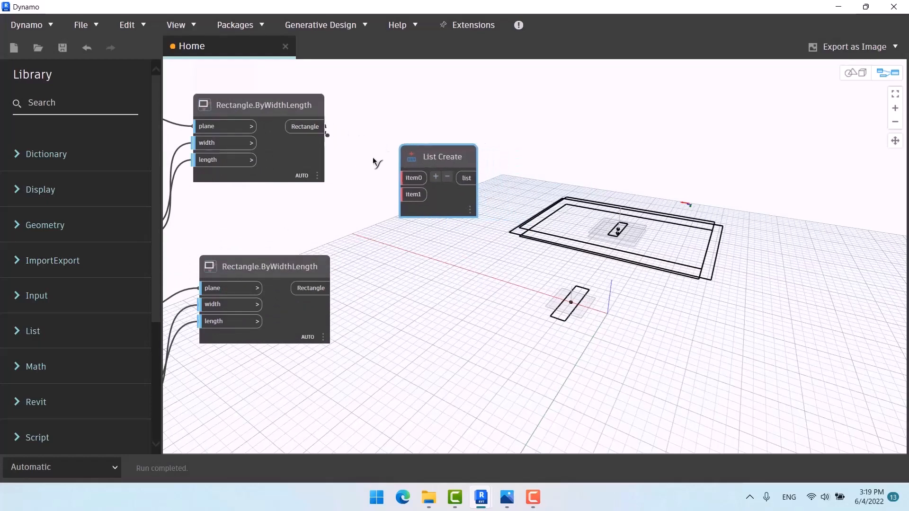
left_click(413, 179)
left_click(320, 290)
left_click(413, 195)
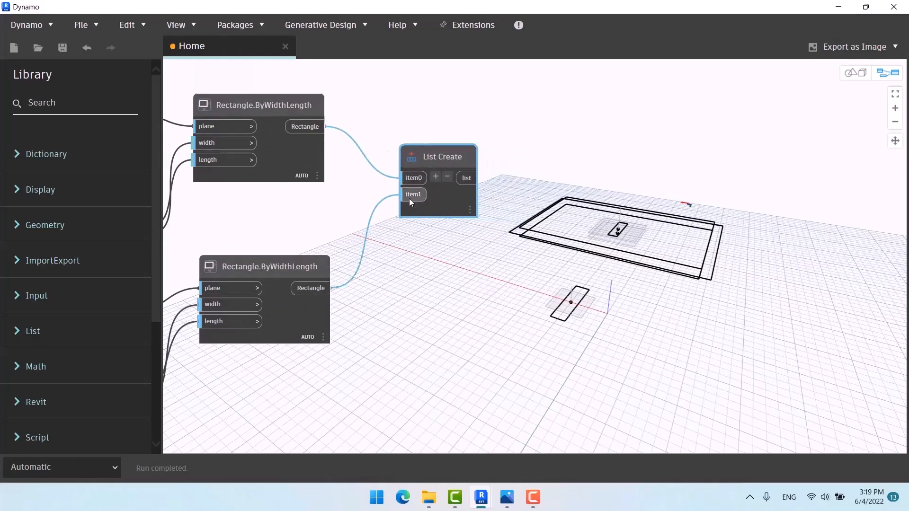
Step: Add Surface.ByLoft and connect the rectangle list to its crossSections
scroll(480, 220, "down", 3)
middle_click_drag(500, 220, 448, 222)
right_click(410, 194)
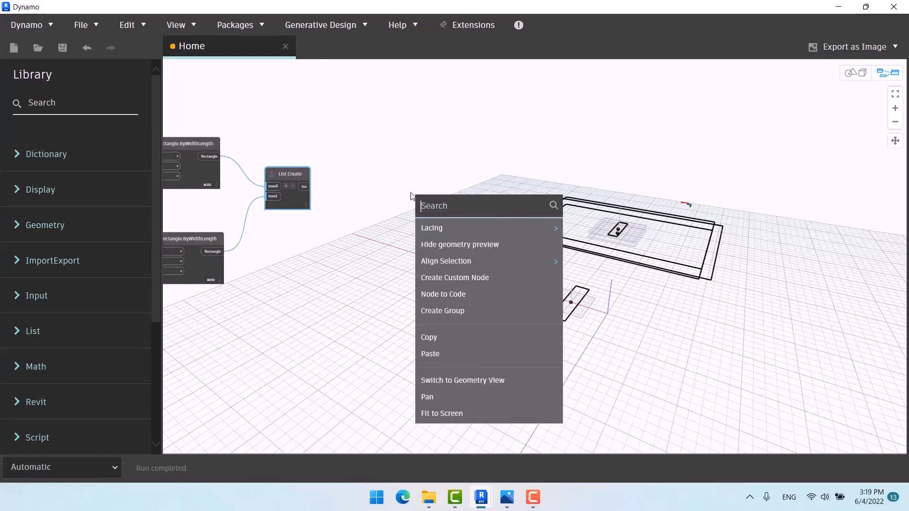
type("loft")
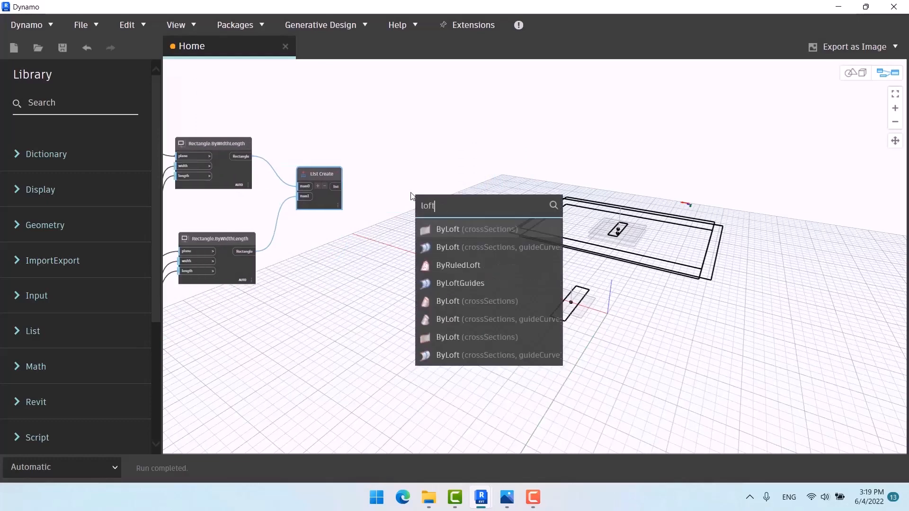
left_click(461, 231)
left_click_drag(490, 242, 398, 185)
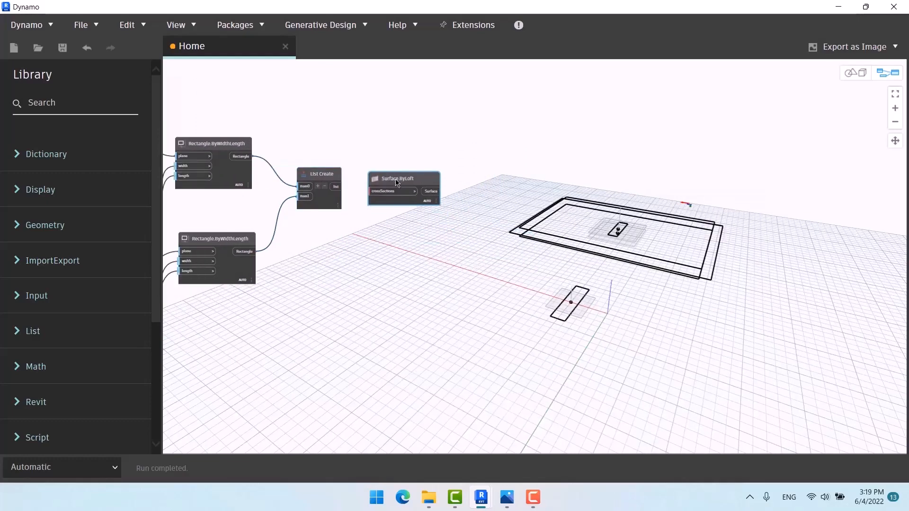
left_click_drag(337, 186, 370, 191)
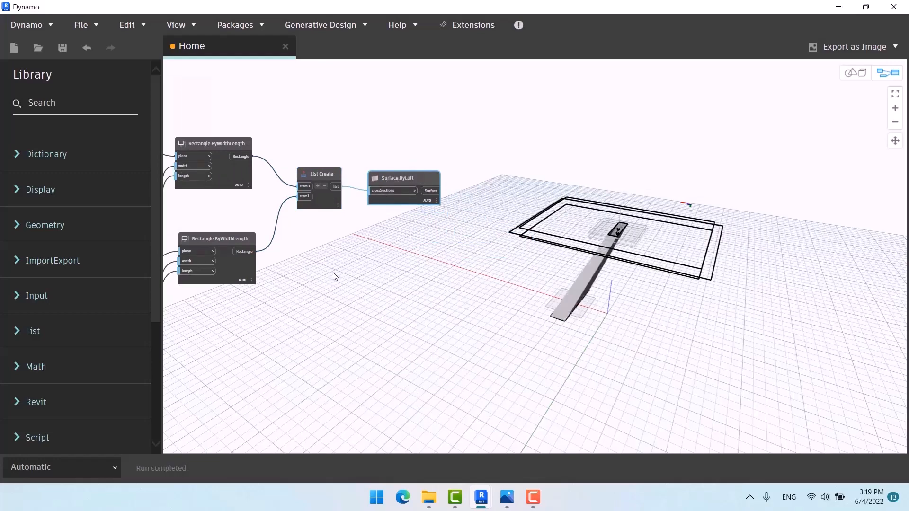
scroll(345, 261, "down", 3)
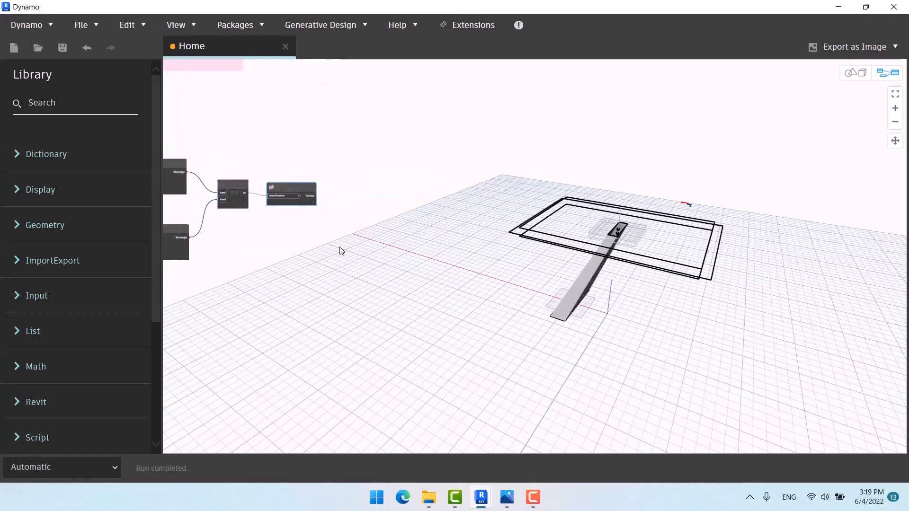
Step: Add a Geometry.Mirror node and feed it the lofted leg surface
right_click(391, 228)
type("mir")
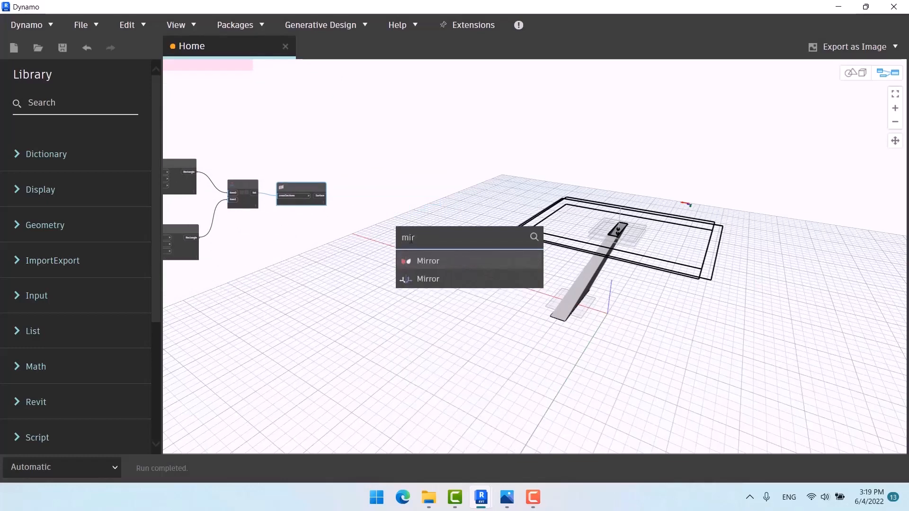
left_click(433, 261)
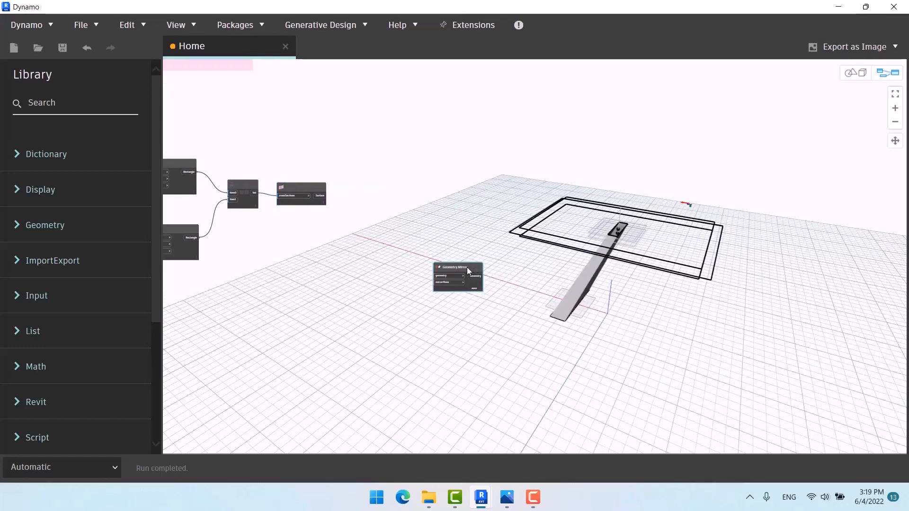
left_click_drag(467, 267, 386, 199)
scroll(344, 198, "up", 2)
left_click(311, 195)
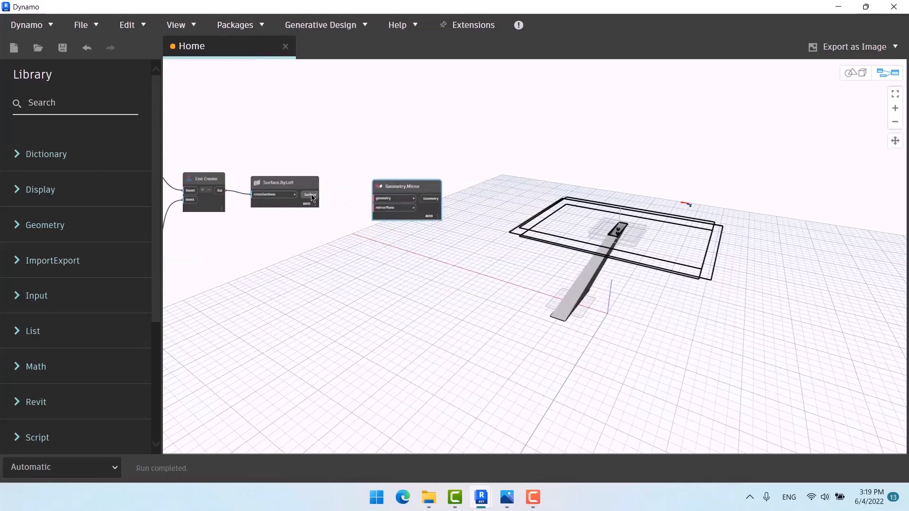
left_click(376, 199)
Step: Add a Plane.YZ node and use it as the mirror plane
right_click(351, 258)
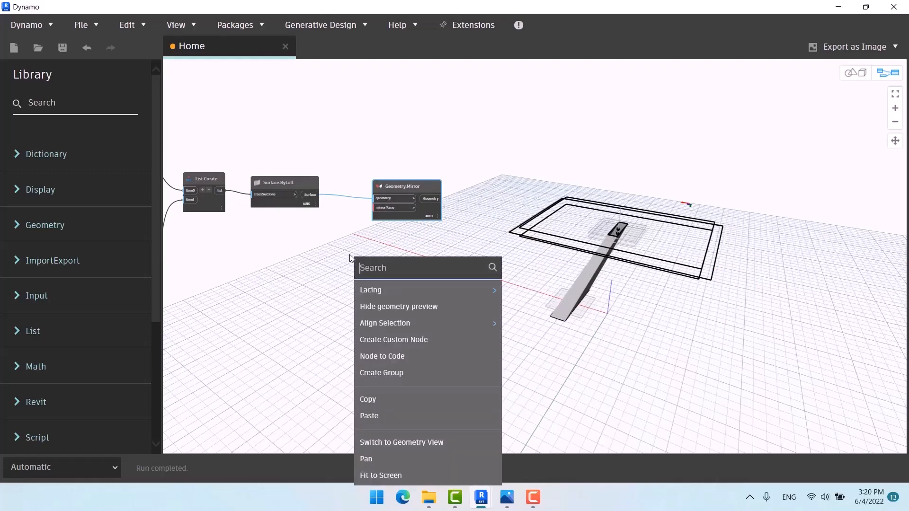
type("yz")
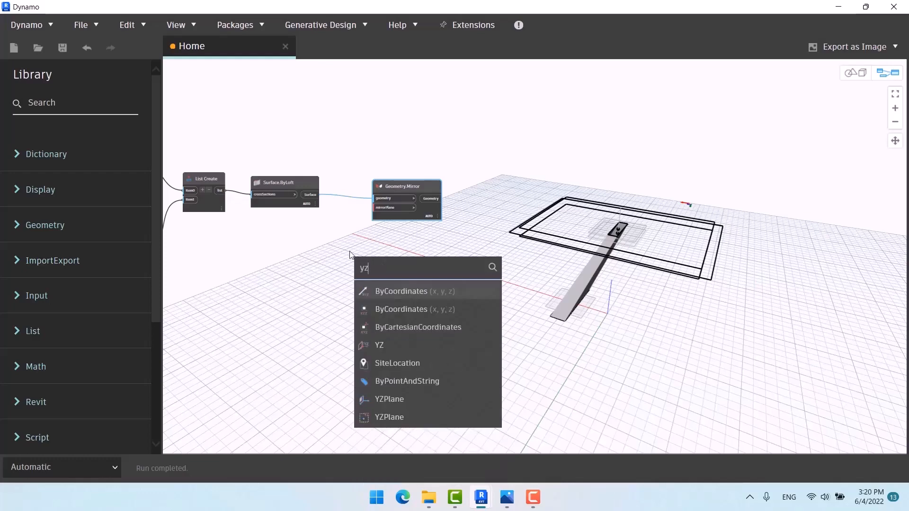
left_click(413, 346)
left_click_drag(410, 348, 325, 242)
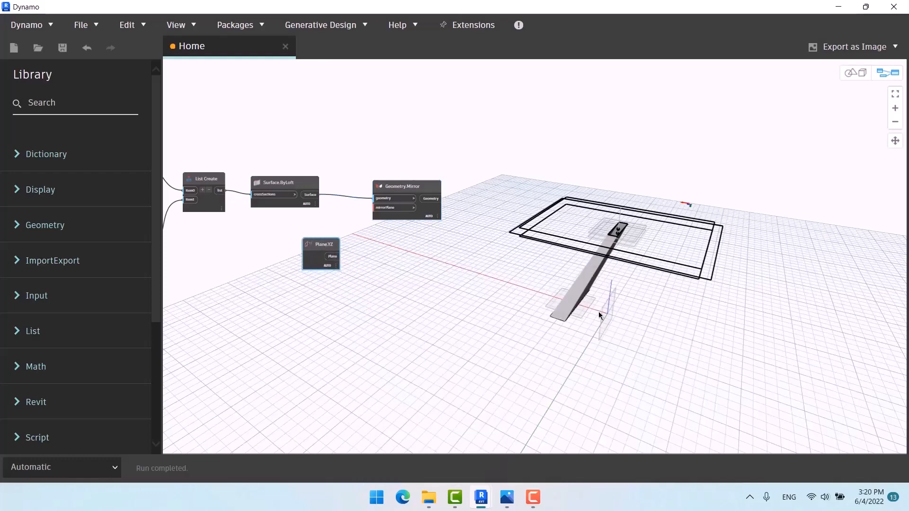
left_click(387, 208)
scroll(516, 328, "down", 3)
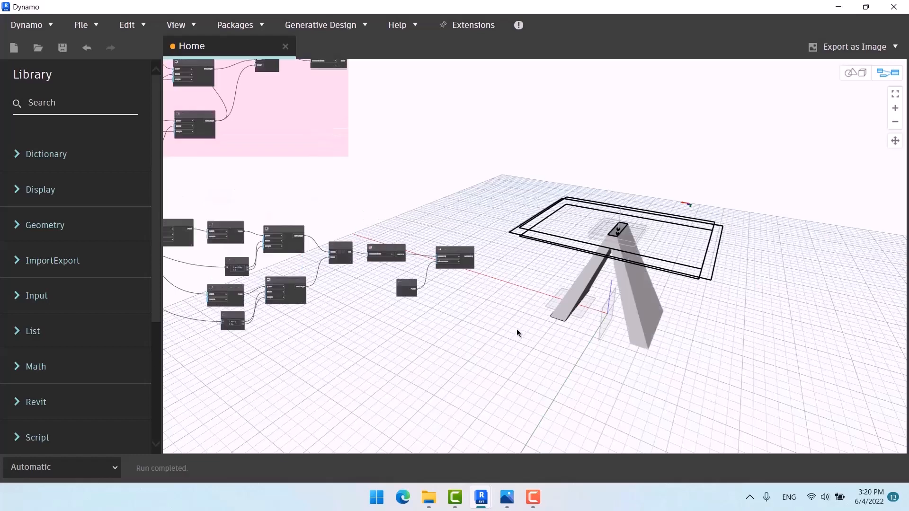
scroll(399, 169, "up", 5)
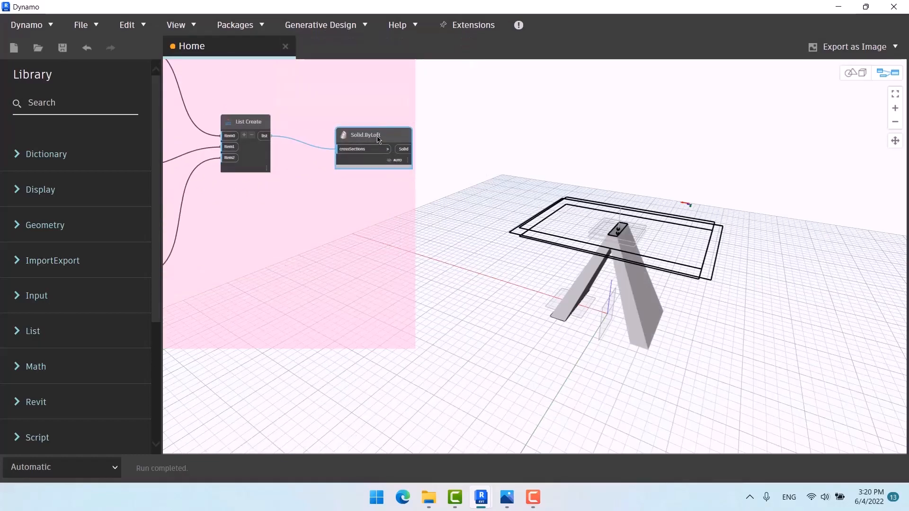
Step: Turn on Preview for the Solid.ByLoft tabletop node
right_click(379, 140)
left_click(415, 188)
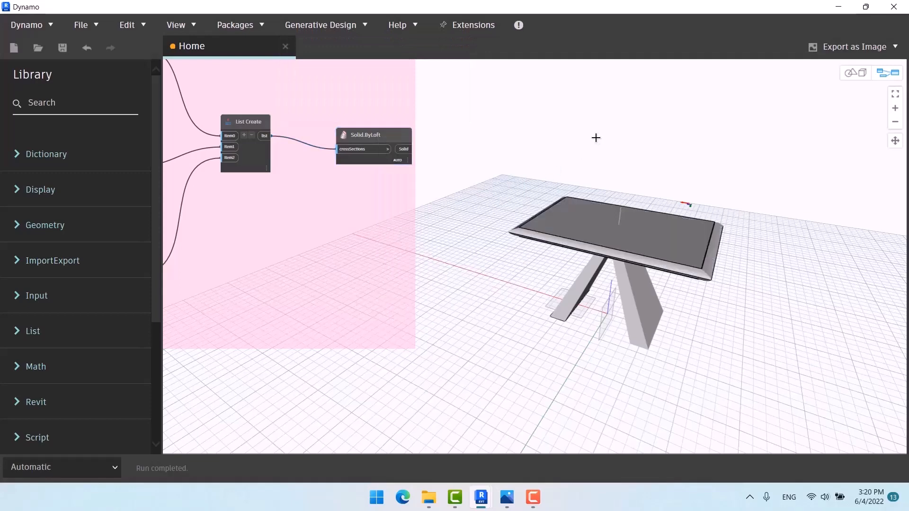
scroll(609, 152, "down", 8)
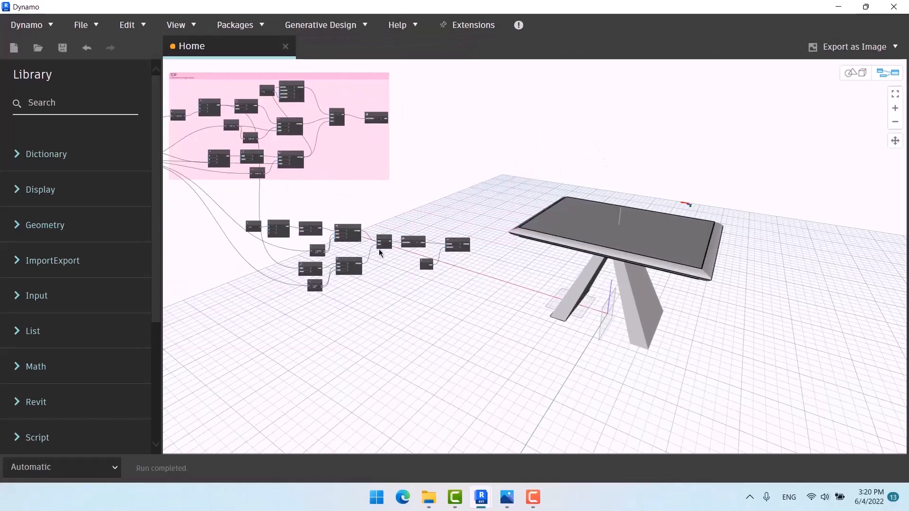
left_click_drag(476, 221, 299, 290)
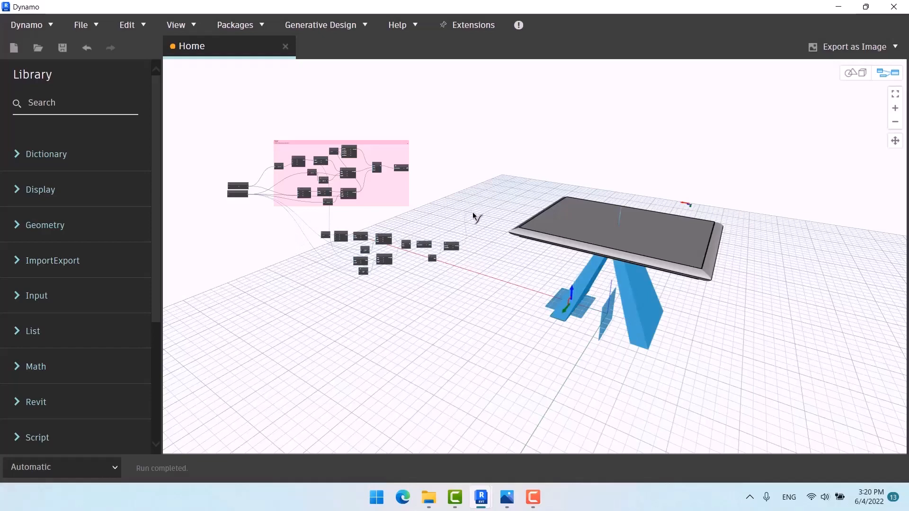
Step: Select the leg nodes, move them up-left, group them with Ctrl+G and title the group 'Legs'
scroll(385, 268, "up", 2)
left_click_drag(507, 197, 261, 287)
scroll(279, 217, "up", 4)
left_click_drag(325, 213, 203, 164)
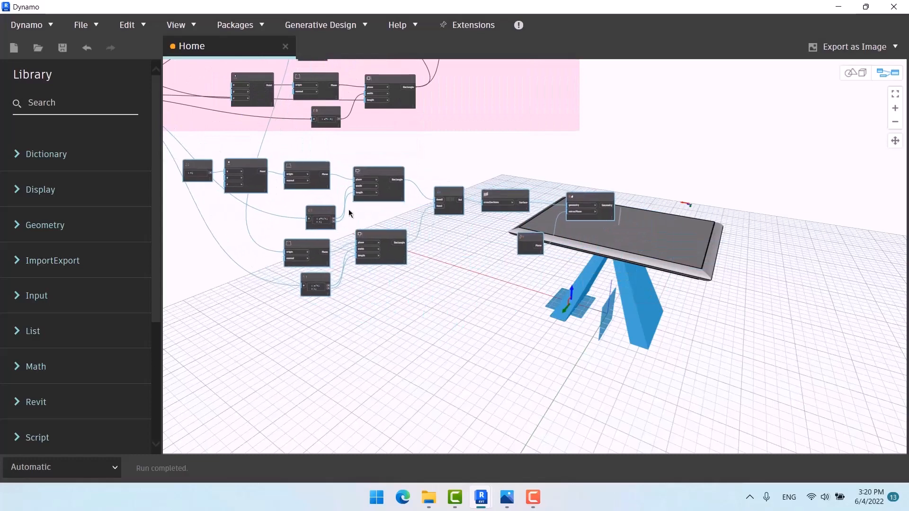
middle_click_drag(349, 211, 497, 235)
scroll(216, 178, "down", 5)
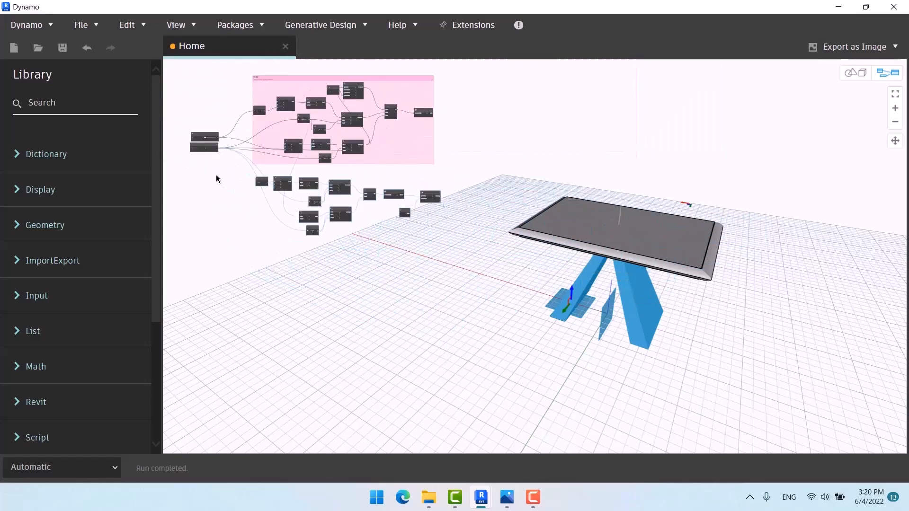
key("ctrl+g")
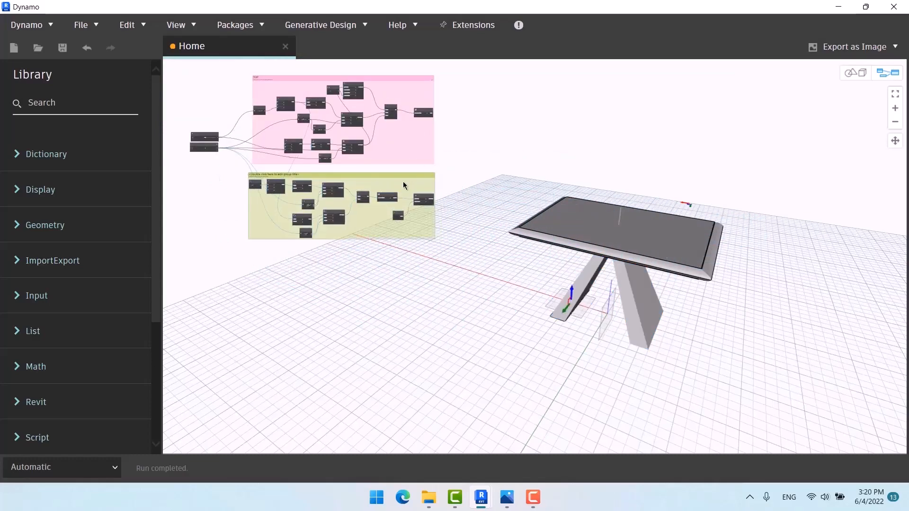
scroll(284, 181, "up", 5)
double_click(285, 181)
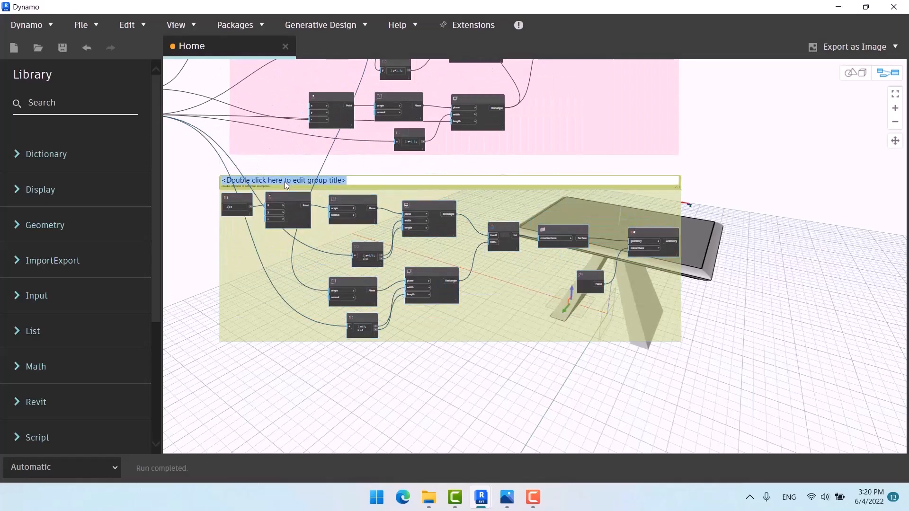
type("Leg")
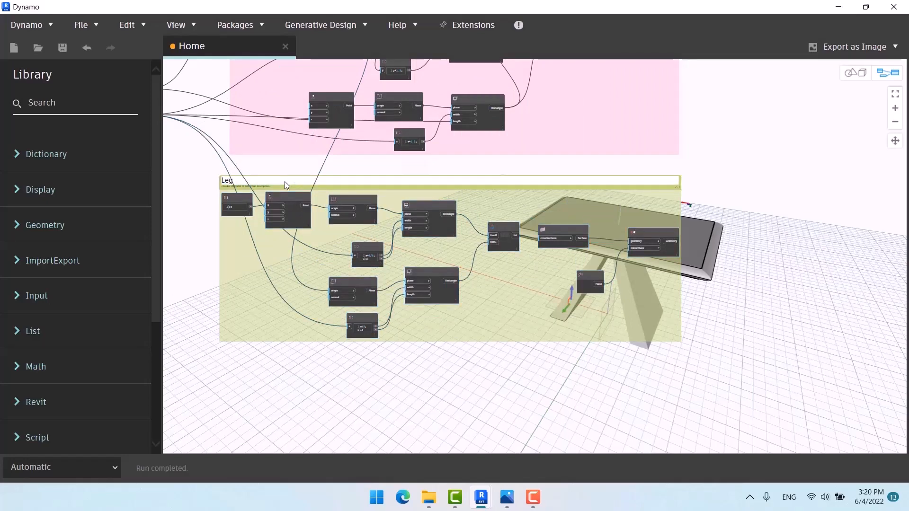
type("s")
left_click(444, 391)
scroll(393, 220, "down", 5)
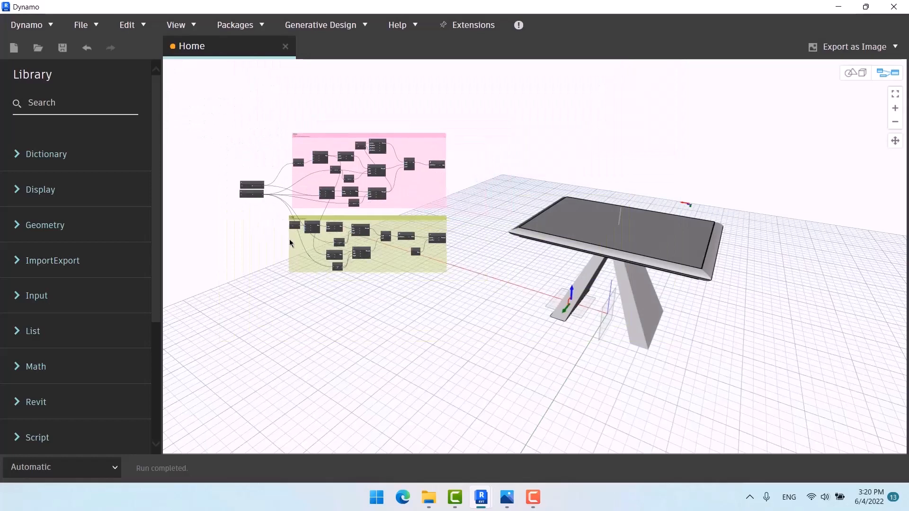
Step: Drag the table height slider to 9 and the width slider to 10
scroll(239, 197, "up", 5)
middle_click_drag(244, 209, 726, 201)
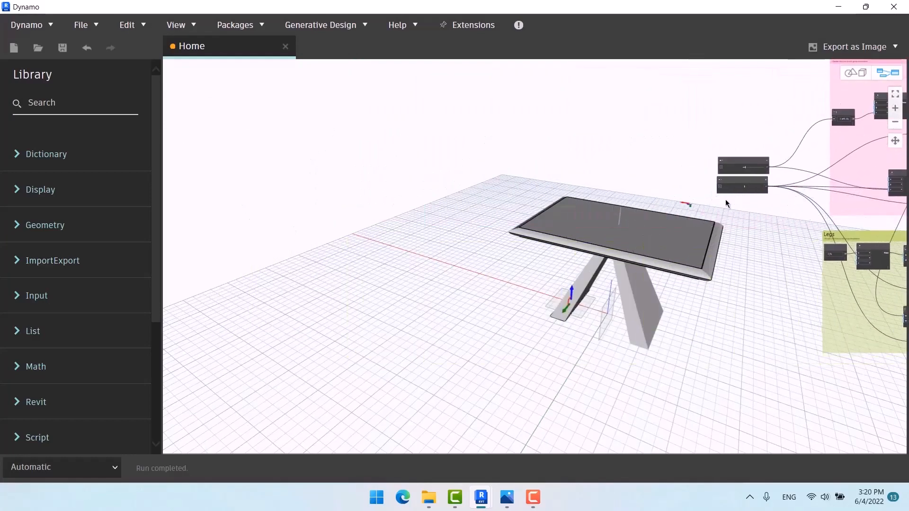
scroll(726, 199, "up", 5)
scroll(741, 159, "up", 2)
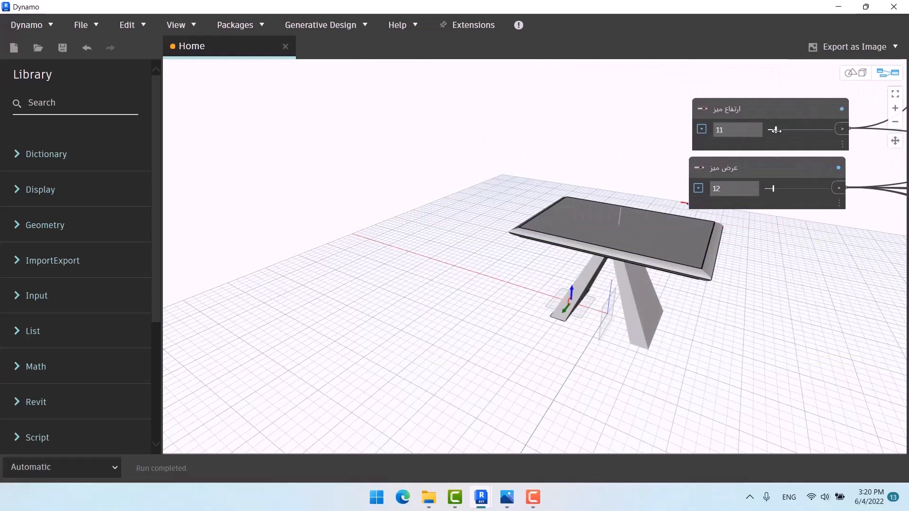
mouse_move(774, 130)
left_mouse_down()
mouse_move(791, 130)
mouse_move(774, 132)
left_mouse_up()
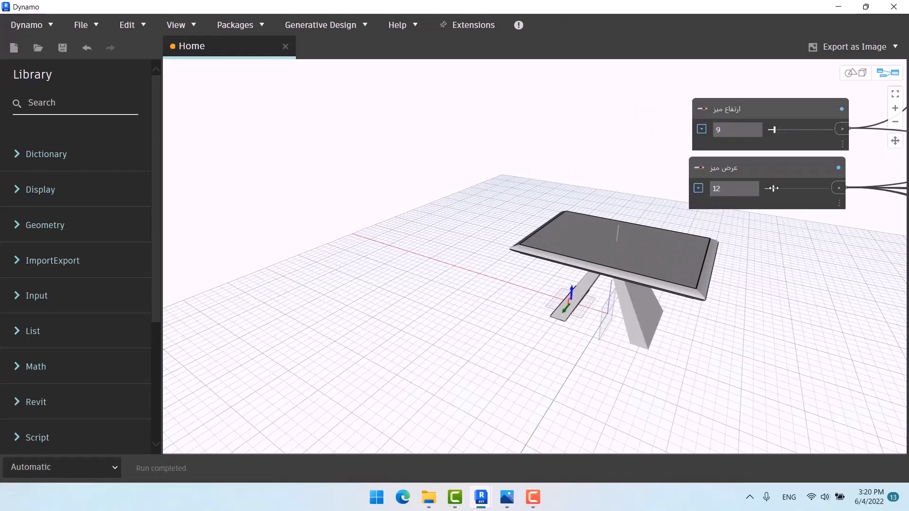
left_click_drag(773, 188, 777, 188)
left_click_drag(777, 188, 769, 188)
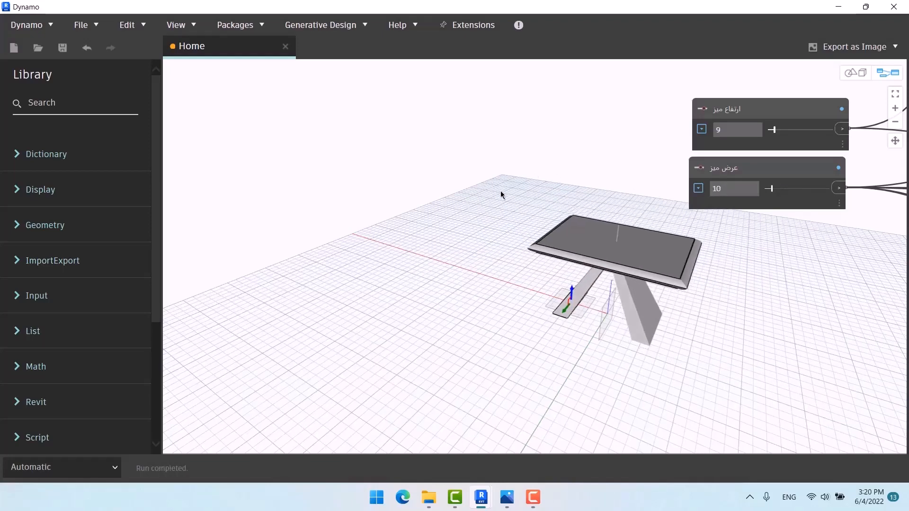
key("ctrl+b")
middle_click_drag(680, 285, 480, 234)
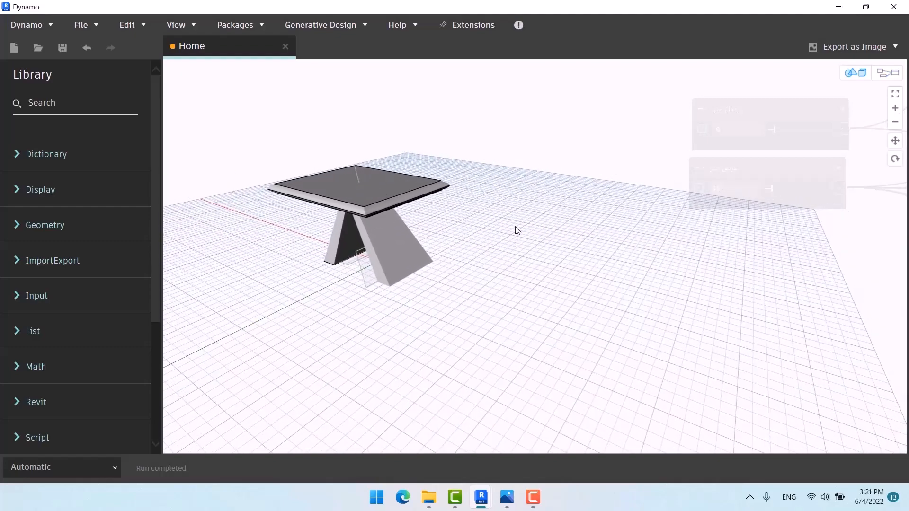
Step: Uncheck Preview on the TOP group's tabletop node so only its outline rectangles show
key("ctrl+b")
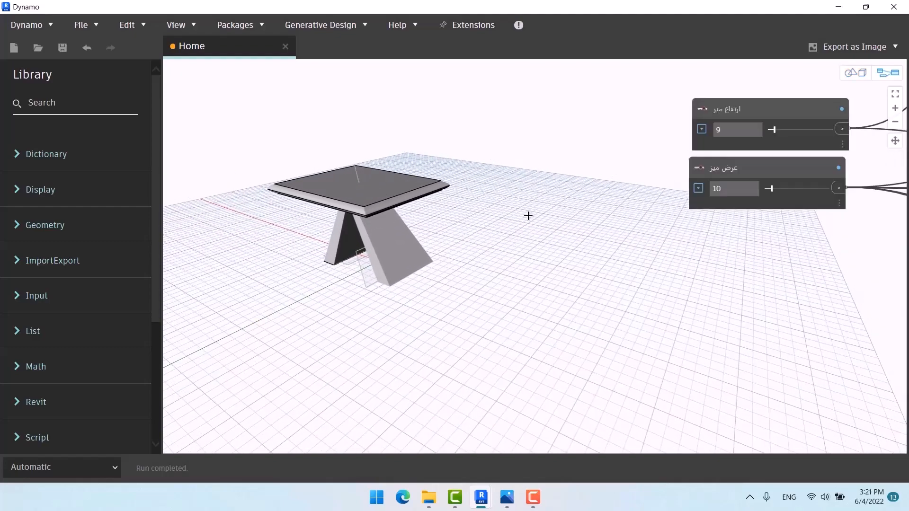
scroll(449, 216, "down", 10)
middle_click_drag(608, 303, 487, 227)
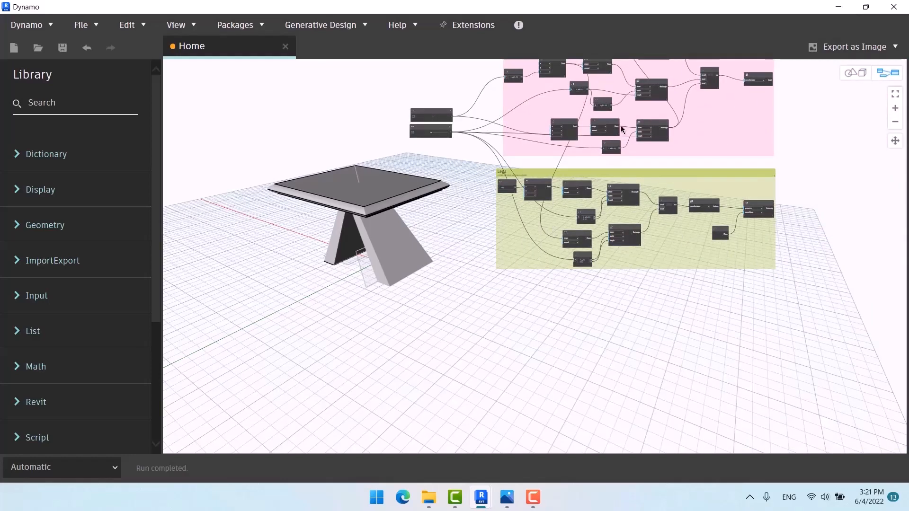
scroll(486, 229, "up", 2)
scroll(525, 199, "up", 3)
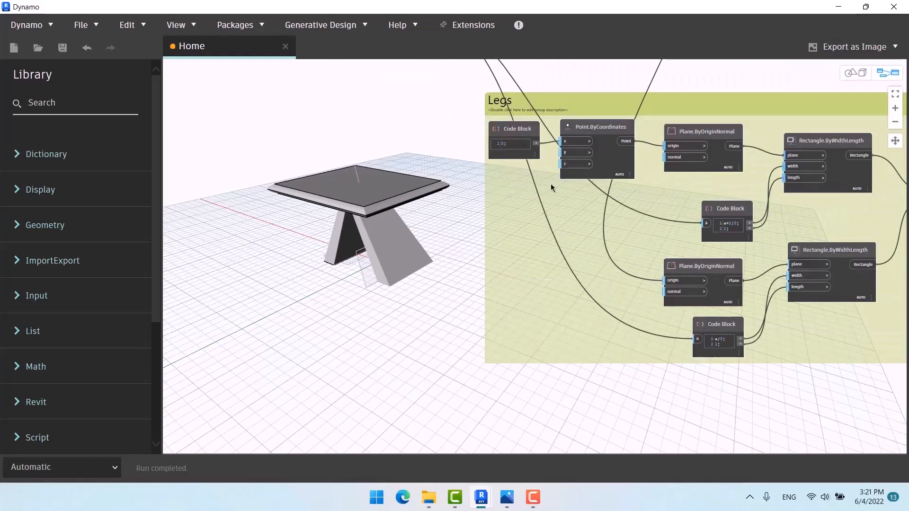
scroll(648, 199, "up", 1)
scroll(463, 164, "down", 4)
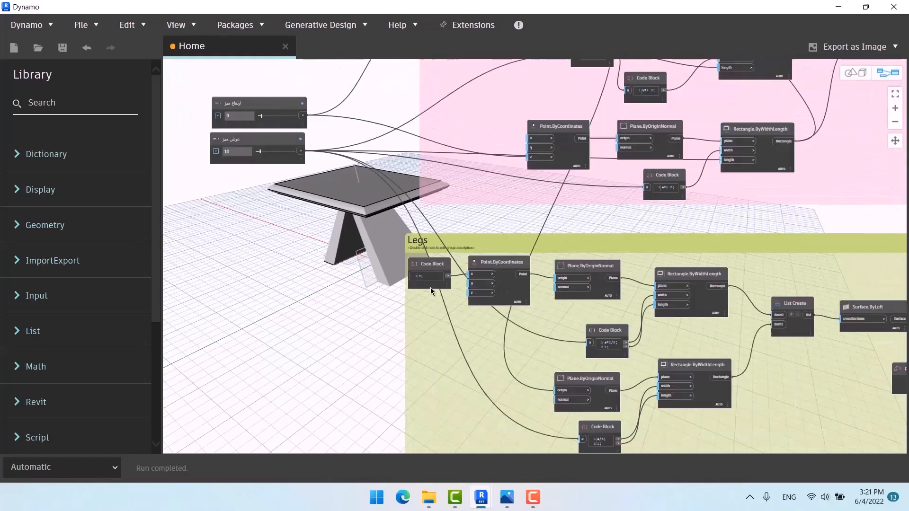
left_click(775, 150)
right_click(775, 150)
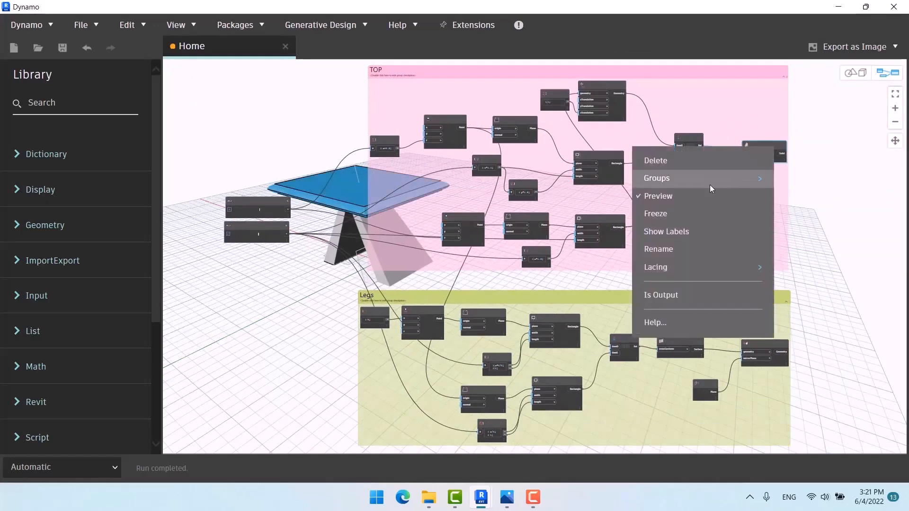
left_click(697, 197)
middle_click_drag(426, 232, 524, 146)
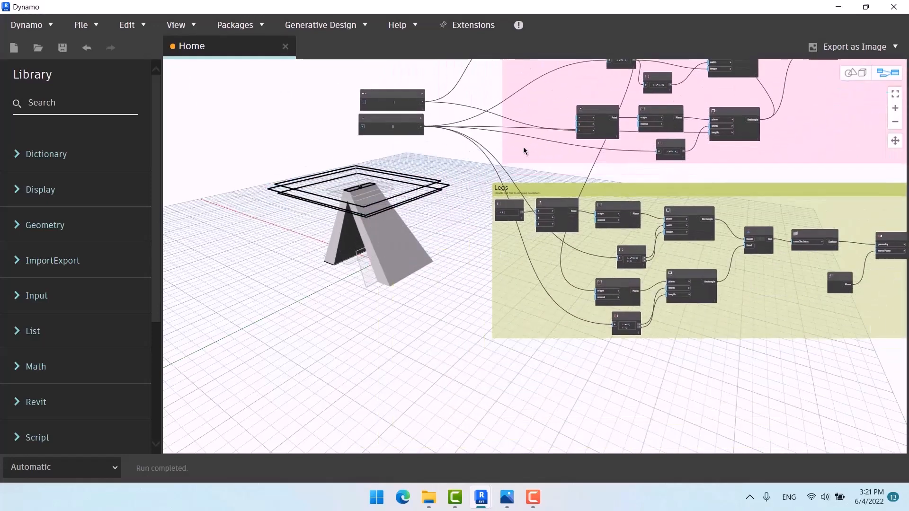
scroll(507, 225, "up", 5)
middle_click_drag(679, 245, 686, 236)
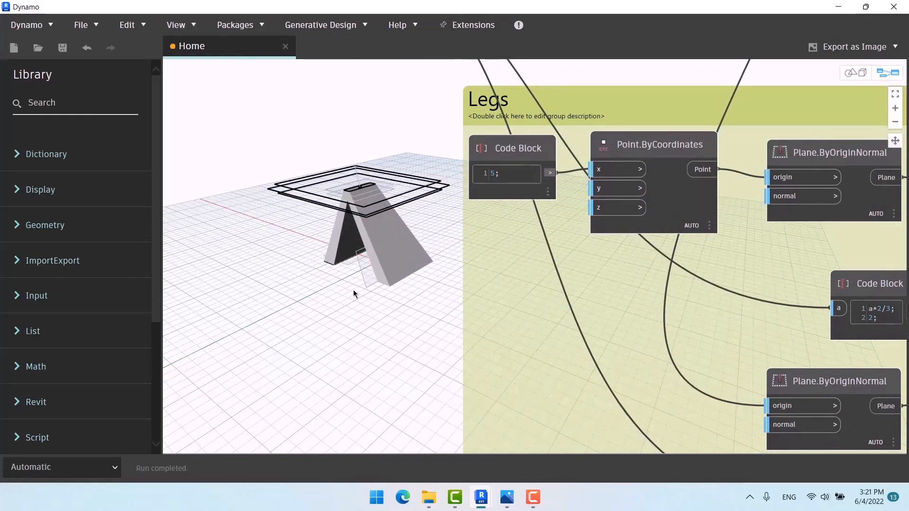
Step: Orbit the 3D preview to view the table from higher up
key("ctrl+b")
right_click_drag(376, 301, 418, 288)
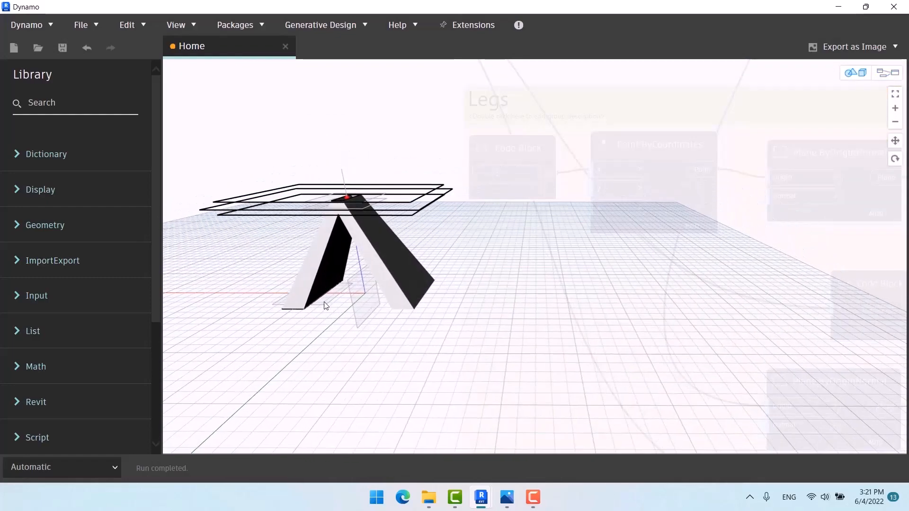
scroll(427, 266, "down", 3)
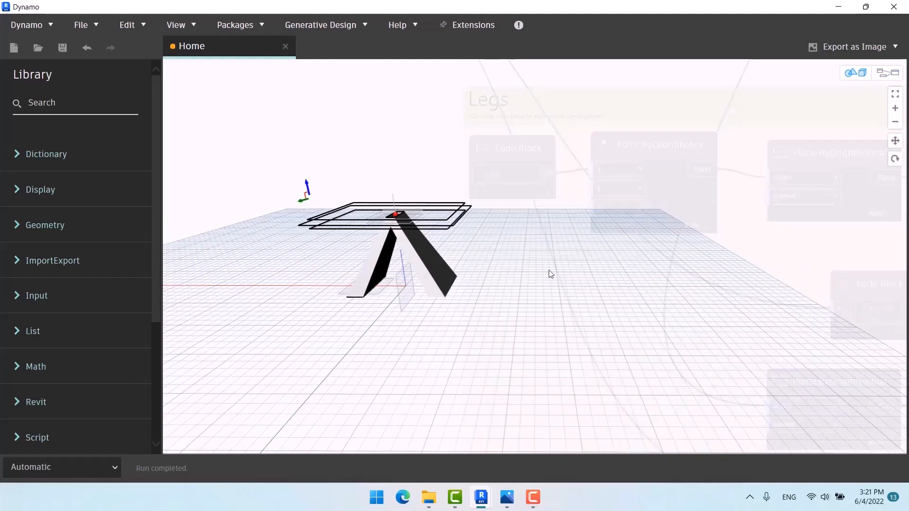
right_click_drag(534, 263, 543, 290)
scroll(407, 310, "up", 2)
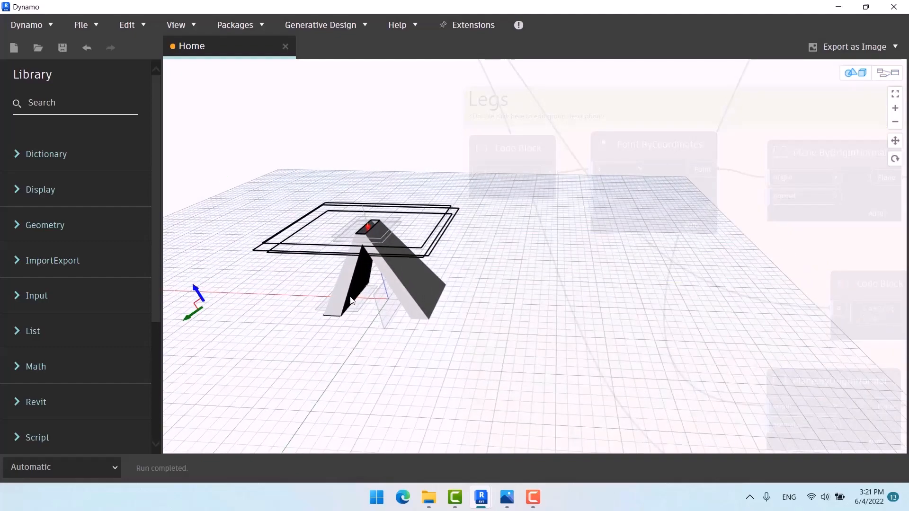
Step: Select Point.ByCoordinates, Plane.ByOriginNormal and the upper Rectangle.ByWidthLength to preview each
key("ctrl+b")
middle_click_drag(655, 259, 602, 250)
scroll(627, 247, "down", 3)
left_click(621, 154)
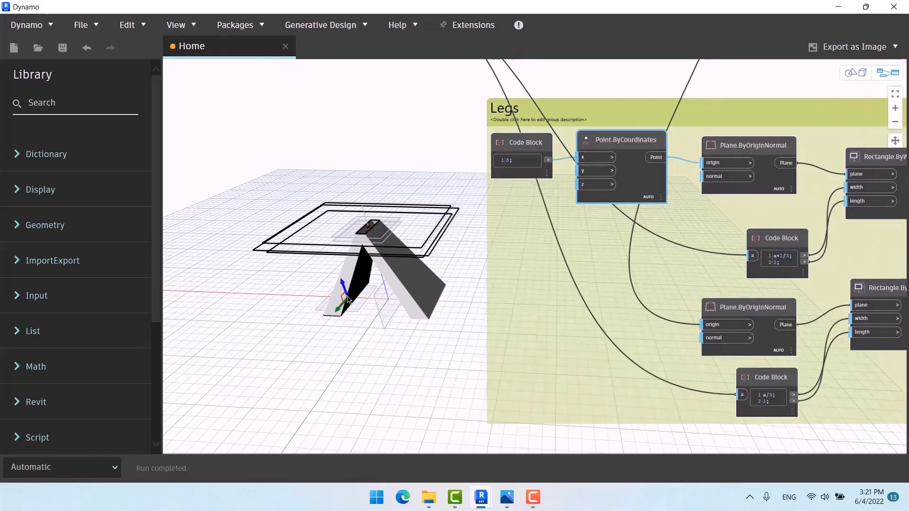
scroll(615, 159, "down", 3)
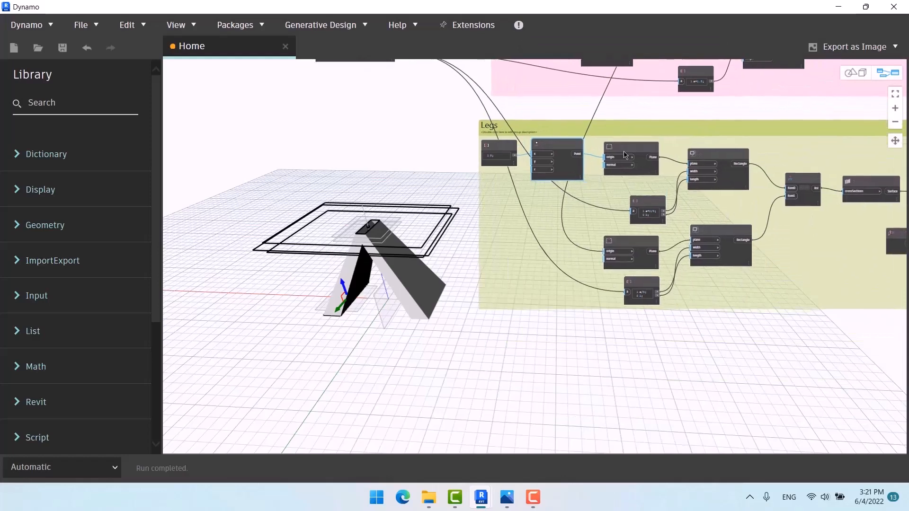
left_click(625, 156)
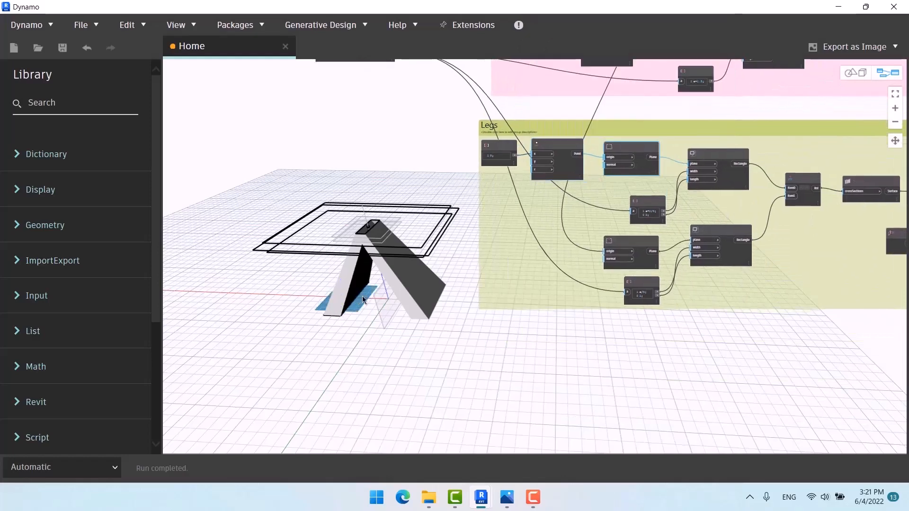
scroll(640, 150, "up", 2)
left_click(736, 169)
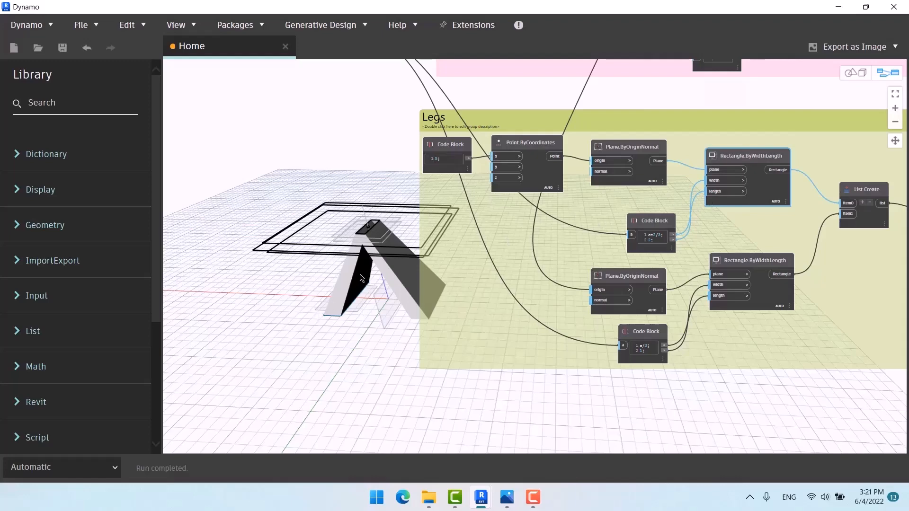
Step: Pan to the Legs group's a*2/3; 2; Code Block and drag it up and left
scroll(522, 353, "down", 3)
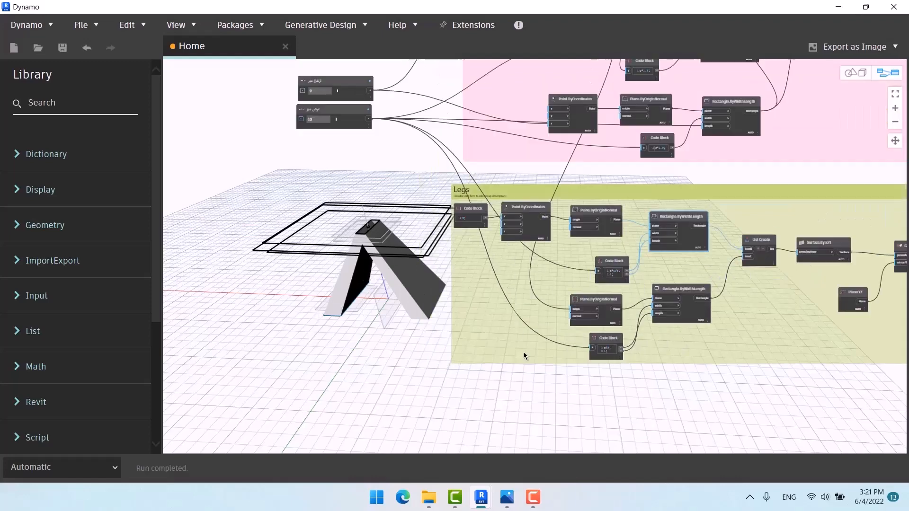
scroll(356, 155, "up", 3)
scroll(356, 154, "up", 2)
scroll(276, 115, "down", 3)
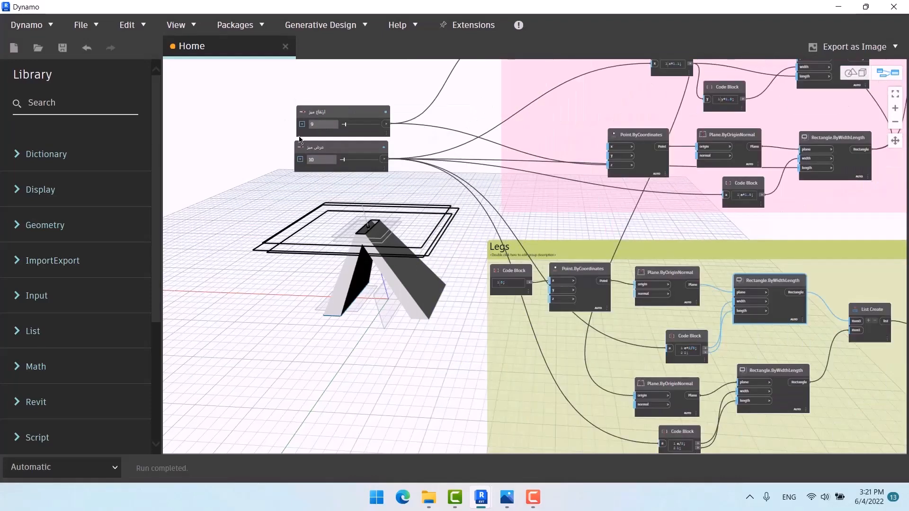
middle_click_drag(597, 348, 498, 233)
scroll(594, 243, "up", 4)
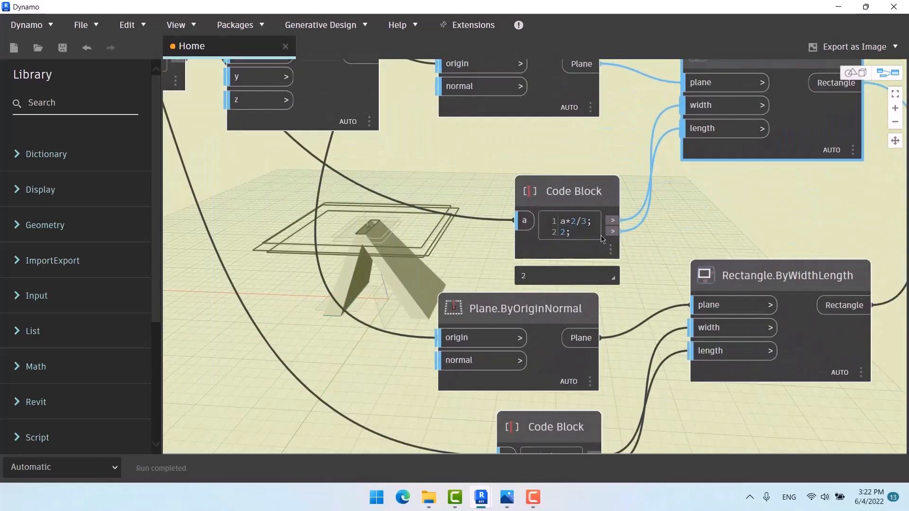
middle_click_drag(612, 245, 698, 233)
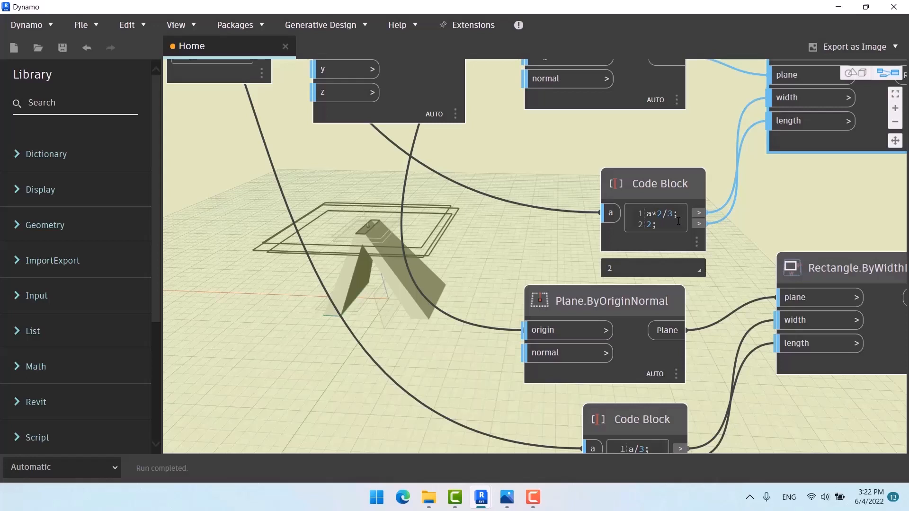
middle_click_drag(663, 218, 620, 223)
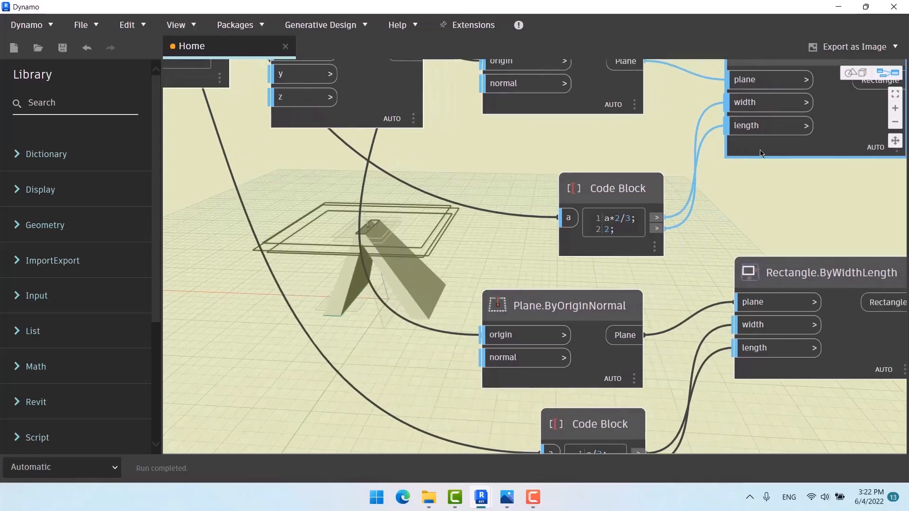
left_click_drag(641, 190, 624, 171)
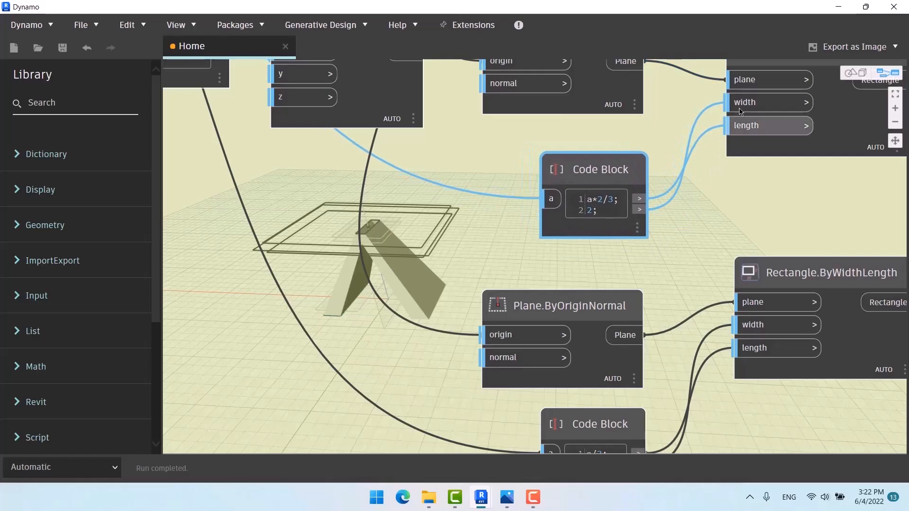
mouse_move(746, 116)
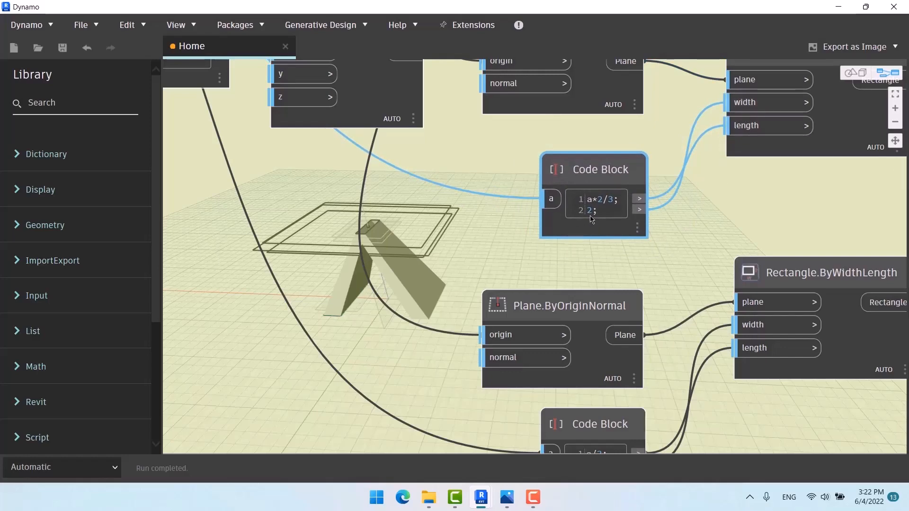
mouse_move(597, 213)
scroll(404, 204, "down", 5)
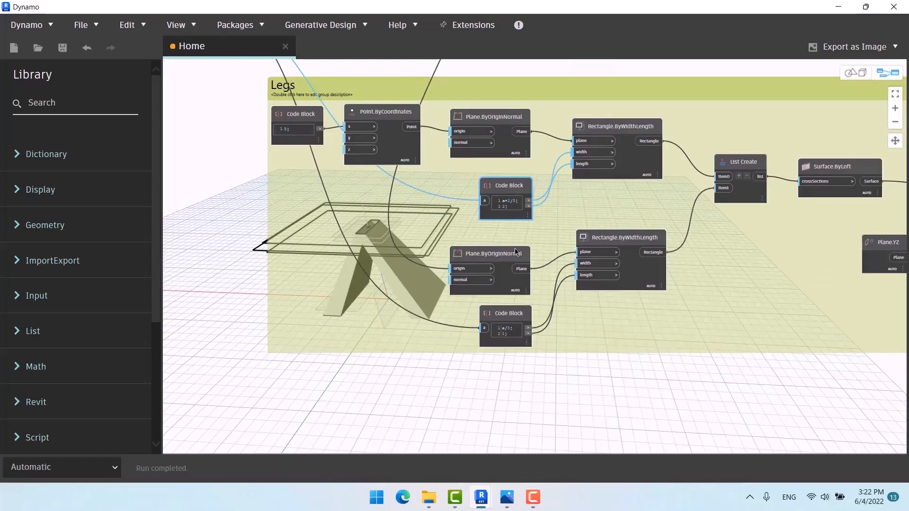
Step: Preview the TOP group's Point.ByCoordinates and Plane.ByOriginNormal nodes
scroll(373, 234, "up", 5)
scroll(369, 232, "down", 4)
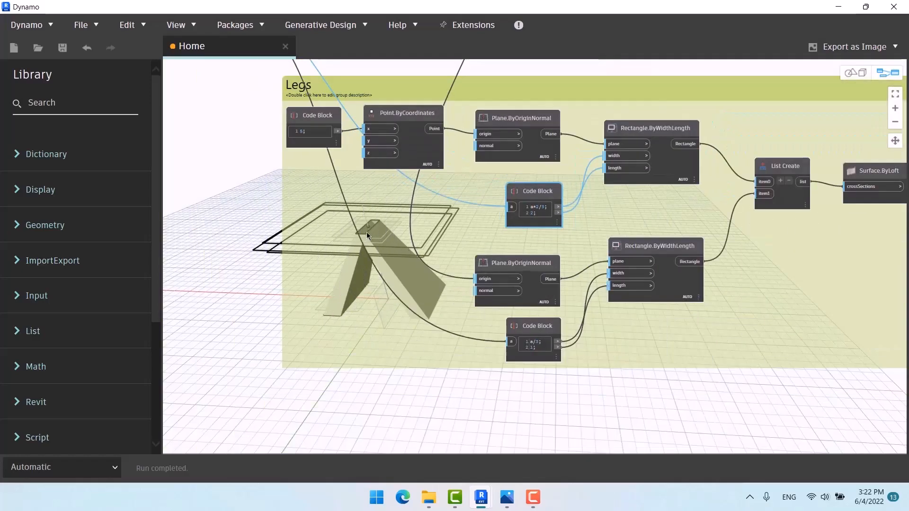
scroll(374, 225, "down", 3)
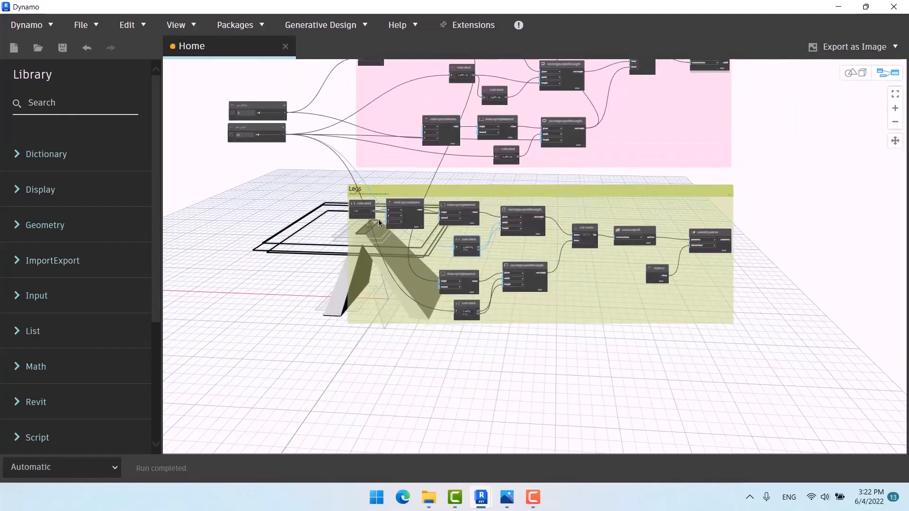
scroll(418, 211, "up", 4)
scroll(460, 123, "up", 2)
left_click(476, 79)
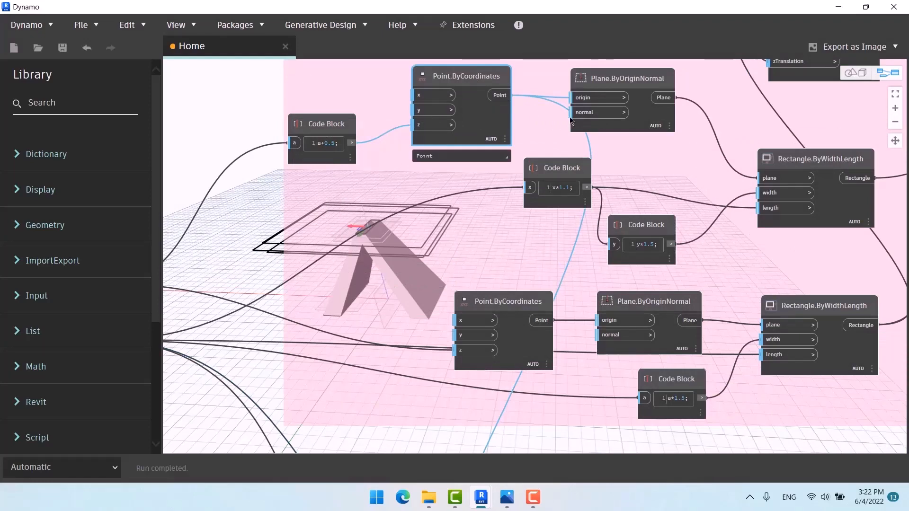
left_click(615, 82)
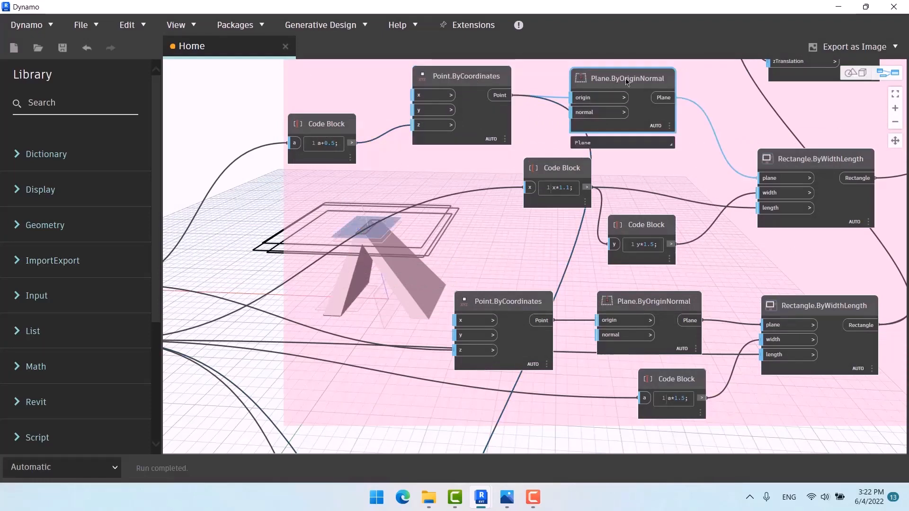
Step: Delete the lower Plane.ByOriginNormal node in the Legs group
scroll(255, 93, "down", 5)
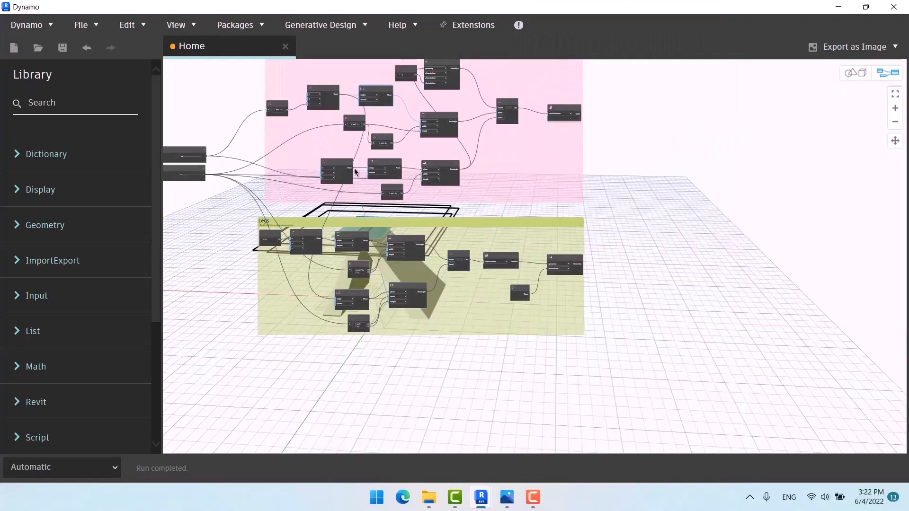
scroll(397, 255, "up", 8)
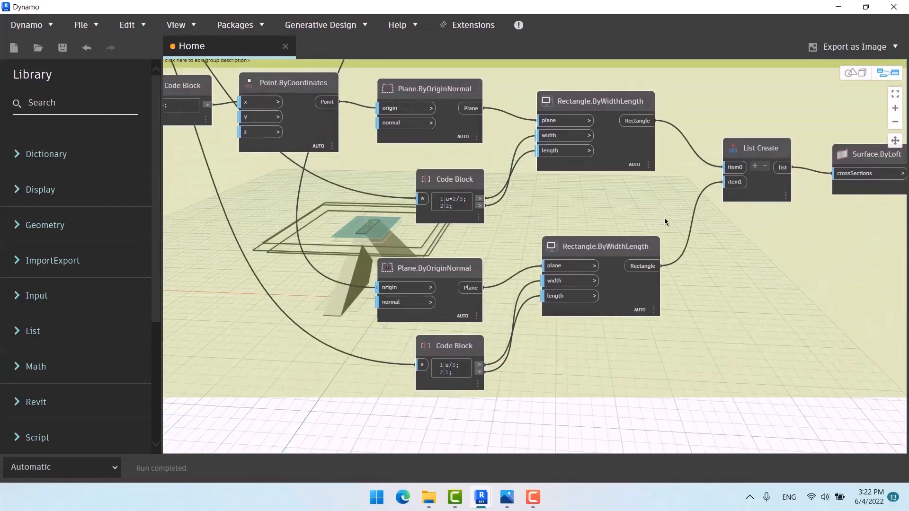
middle_click_drag(513, 337, 584, 354)
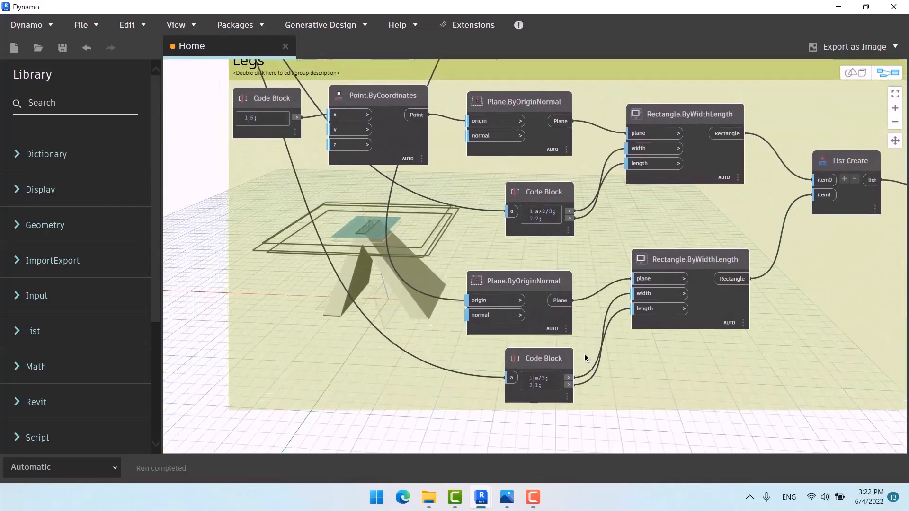
mouse_move(526, 284)
left_mouse_down()
mouse_move(524, 260)
mouse_move(522, 267)
left_mouse_up()
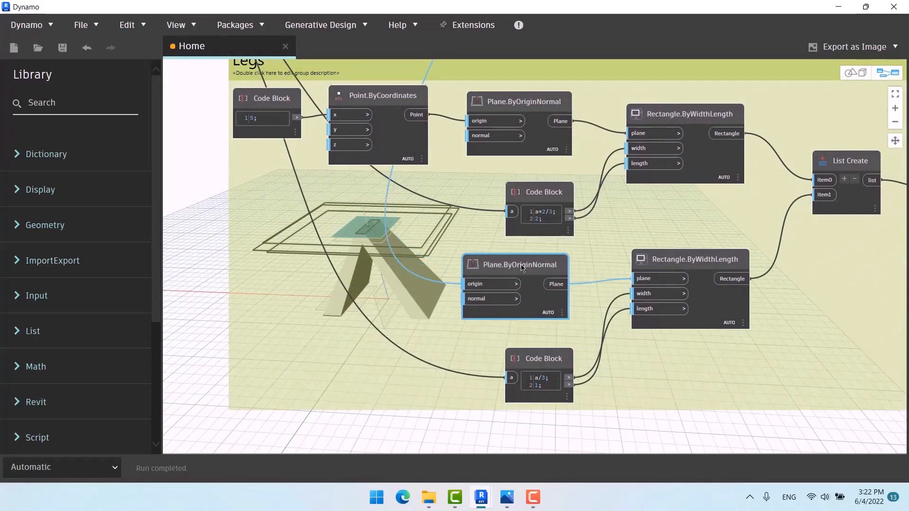
key("Delete")
scroll(497, 237, "down", 8)
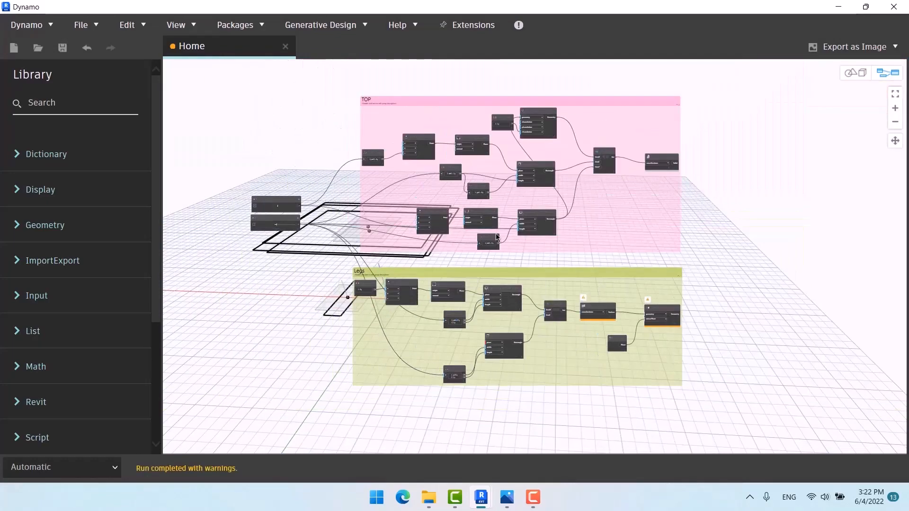
scroll(497, 237, "up", 10)
Step: Wire an existing Plane.ByOriginNormal output into the lower Rectangle.ByWidthLength plane input
left_click_drag(473, 163, 434, 87)
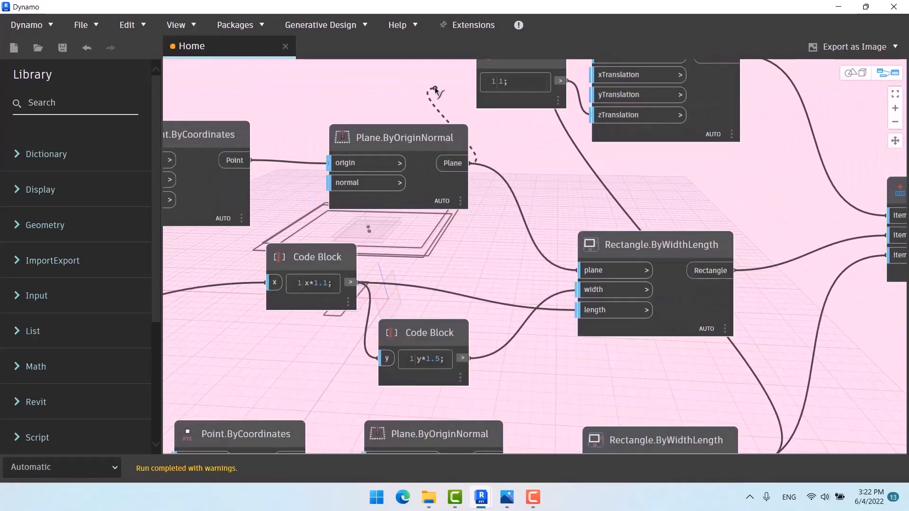
scroll(434, 87, "down", 6)
scroll(427, 248, "up", 8)
left_click(499, 245)
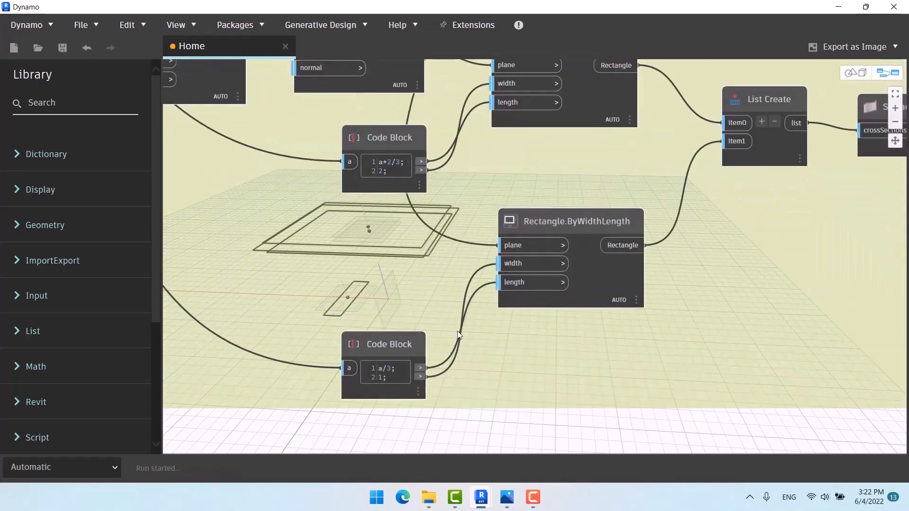
middle_click_drag(532, 363, 641, 347)
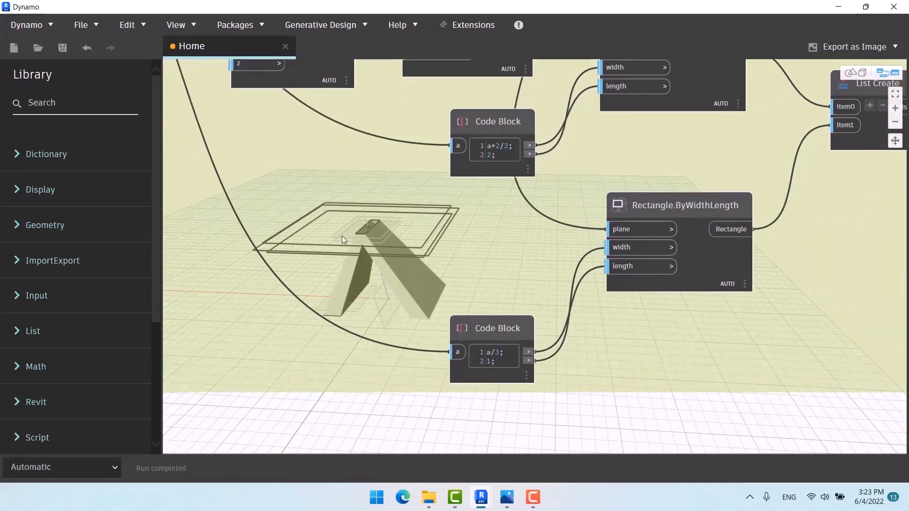
scroll(453, 278, "down", 5)
scroll(464, 118, "up", 5)
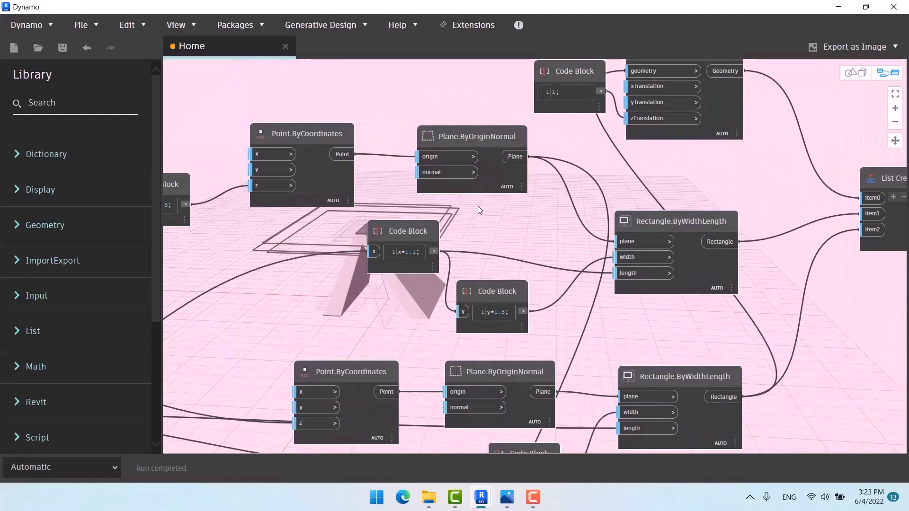
scroll(453, 92, "down", 5)
scroll(466, 364, "up", 6)
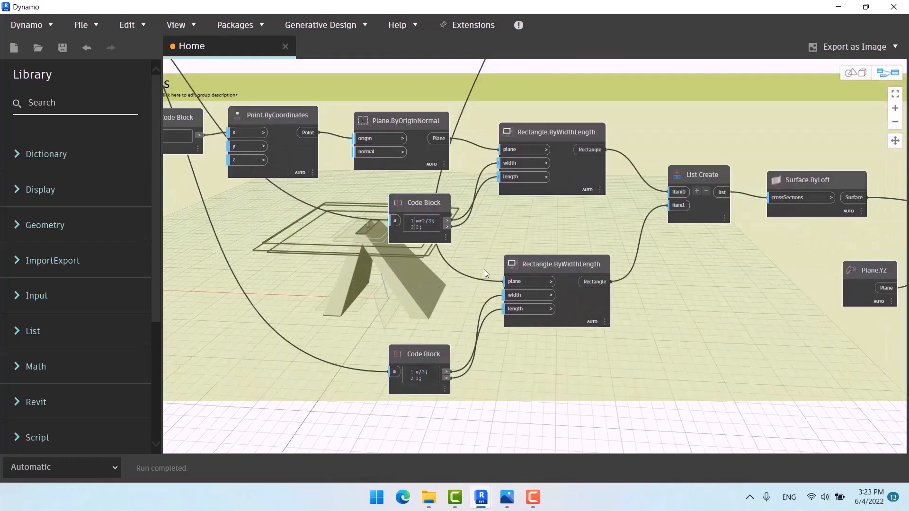
middle_click_drag(547, 275, 620, 247)
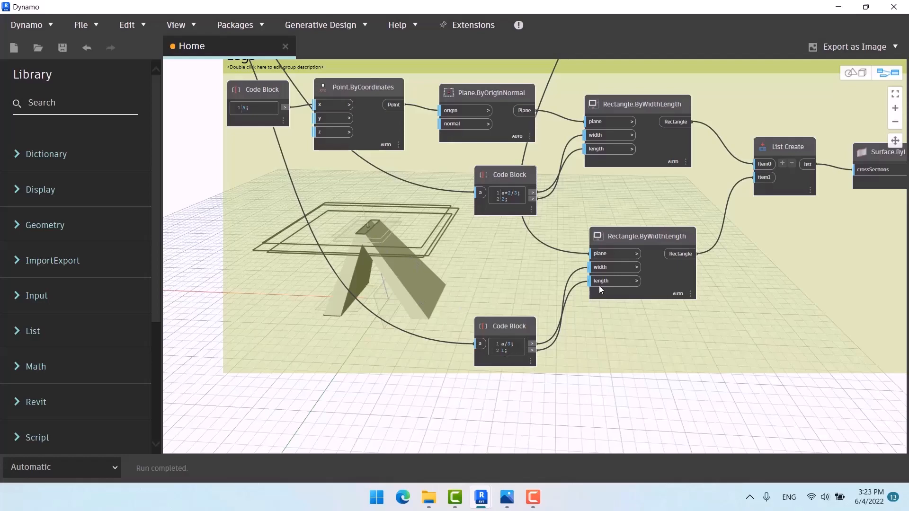
scroll(476, 277, "down", 2)
Step: Delete the Surface.ByLoft node feeding Geometry.Mirror
middle_click_drag(476, 279, 434, 269)
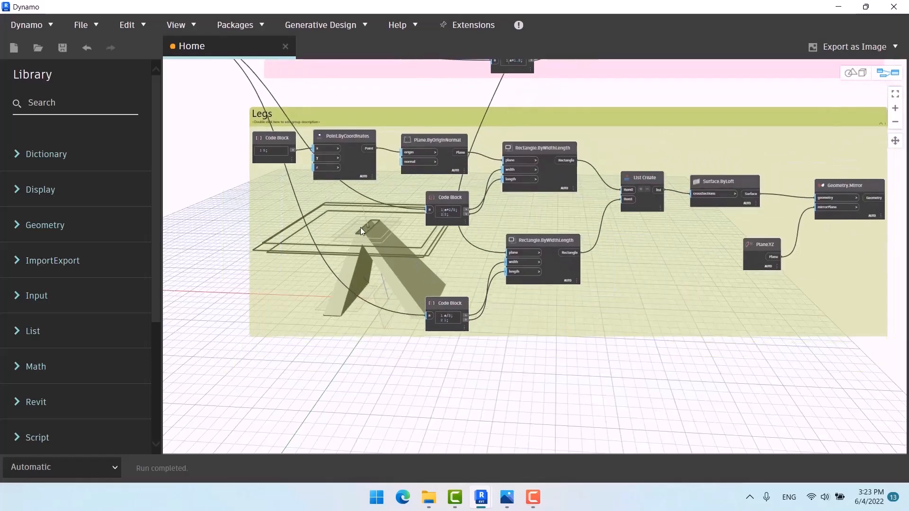
scroll(517, 263, "up", 3)
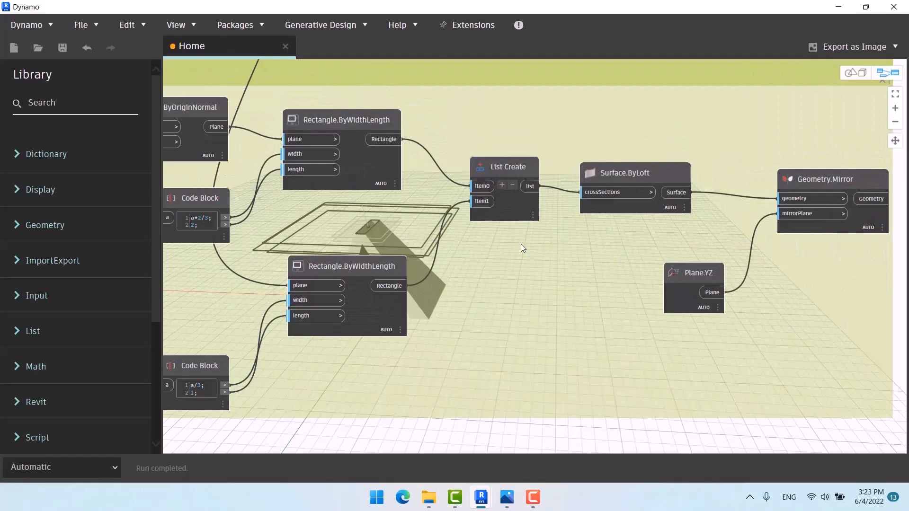
middle_click_drag(520, 243, 436, 246)
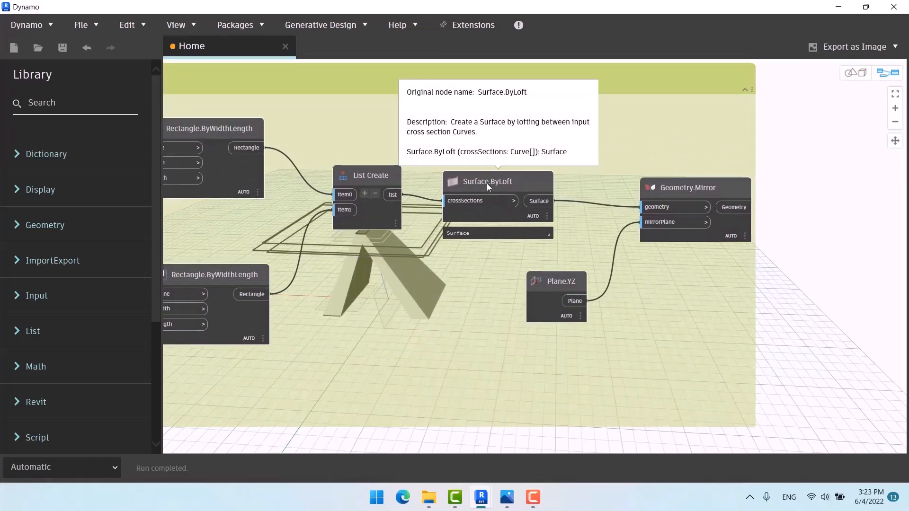
middle_click_drag(508, 180, 515, 226)
left_click(515, 225)
mouse_move(515, 228)
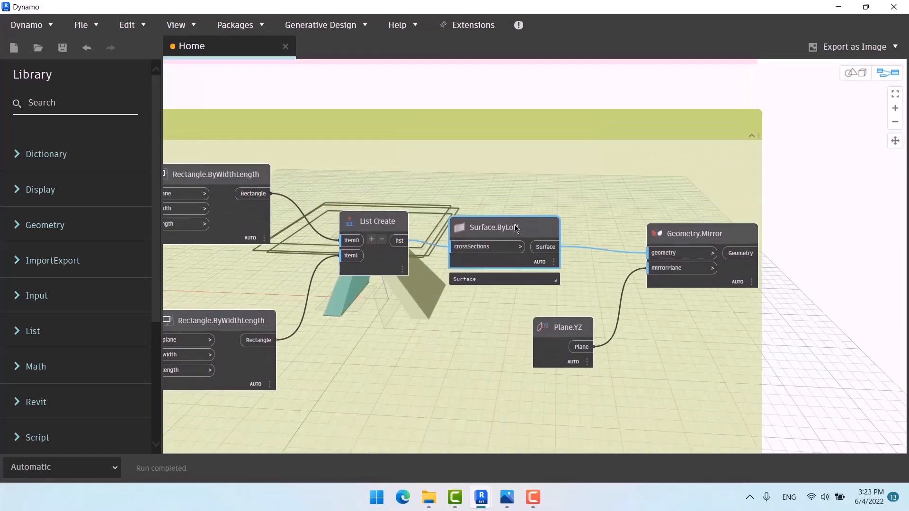
key("Delete")
Step: Add a Solid.ByLoft node lofting the List Create rectangles, and connect its solid to Geometry.Mirror
right_click(513, 209)
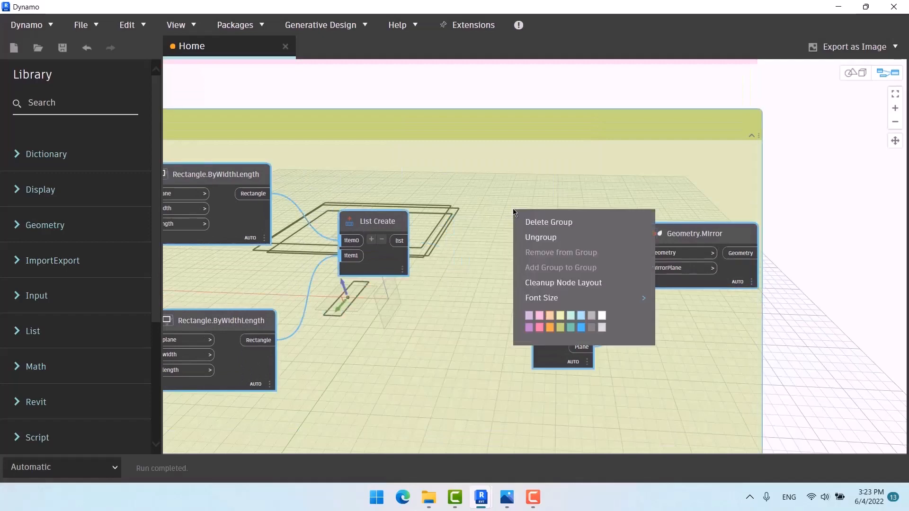
left_click(807, 197)
right_click(810, 197)
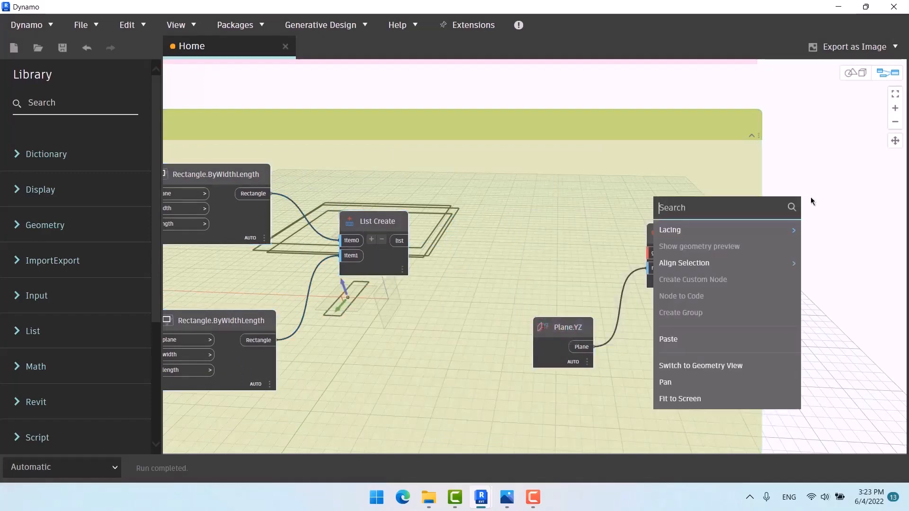
type("loft")
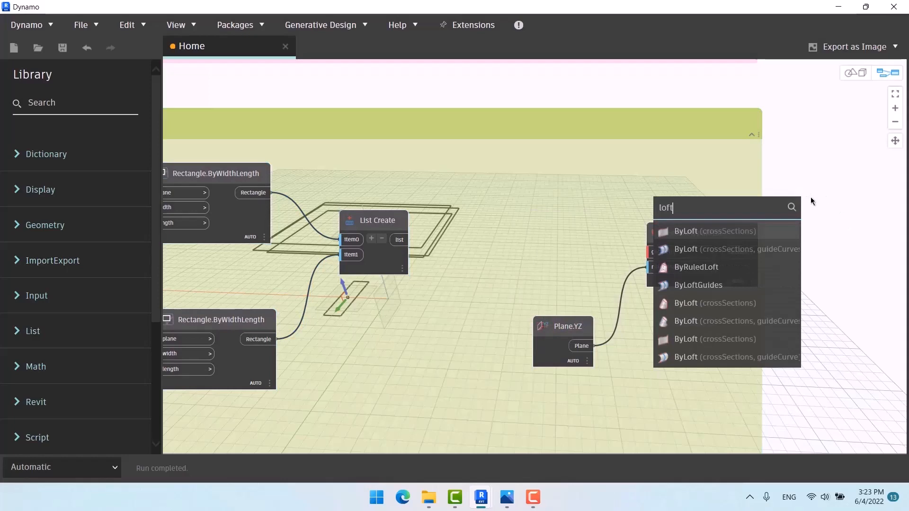
left_click(736, 302)
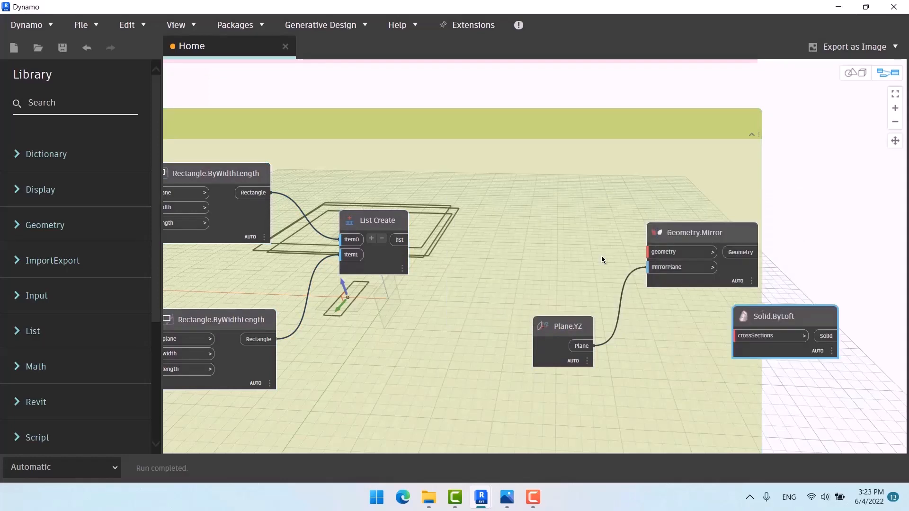
left_click_drag(772, 317, 501, 233)
left_click_drag(393, 238, 490, 244)
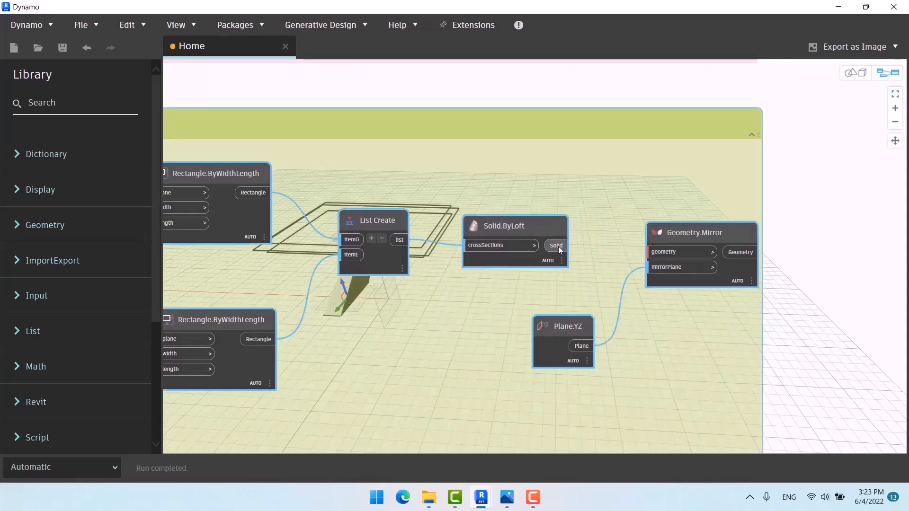
left_click_drag(557, 245, 664, 253)
Step: Toggle the Geometry.Mirror node's preview on
scroll(602, 348, "down", 5)
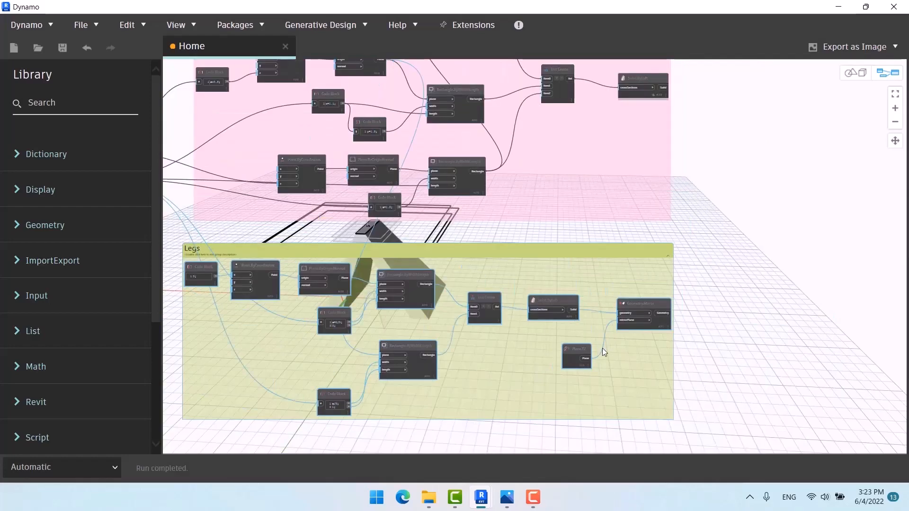
right_click(639, 168)
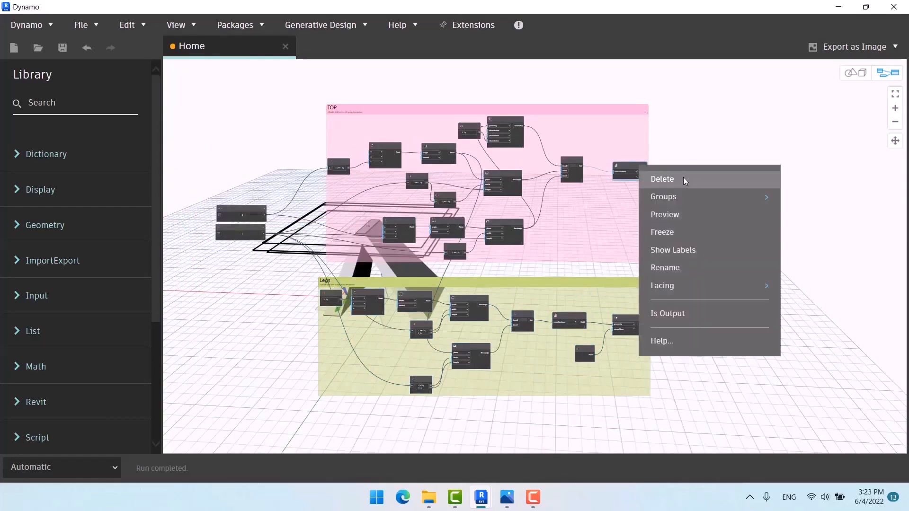
left_click(681, 213)
Step: Orbit and pan the 3D view to inspect the solid table with its mirrored legs
middle_click_drag(409, 330, 630, 279)
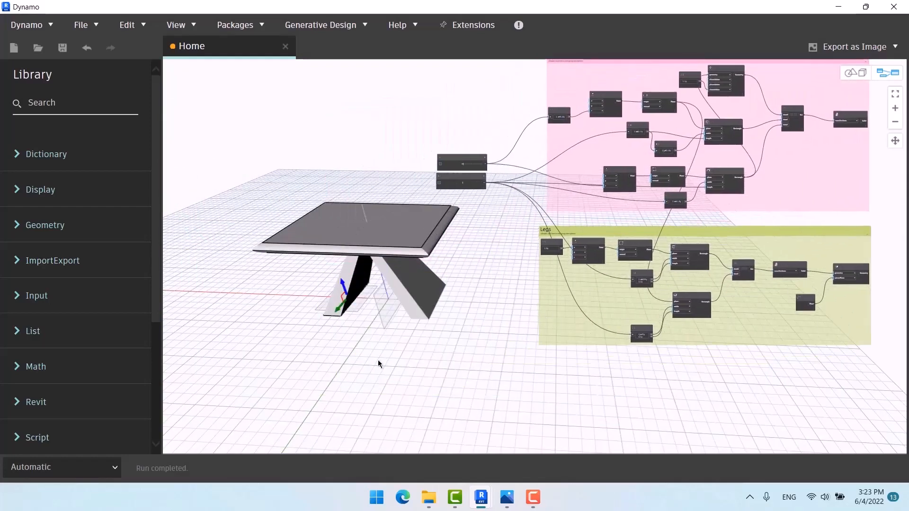
key("ctrl+b")
right_click_drag(424, 345, 343, 303)
scroll(343, 302, "down", 3)
middle_click_drag(343, 302, 372, 304)
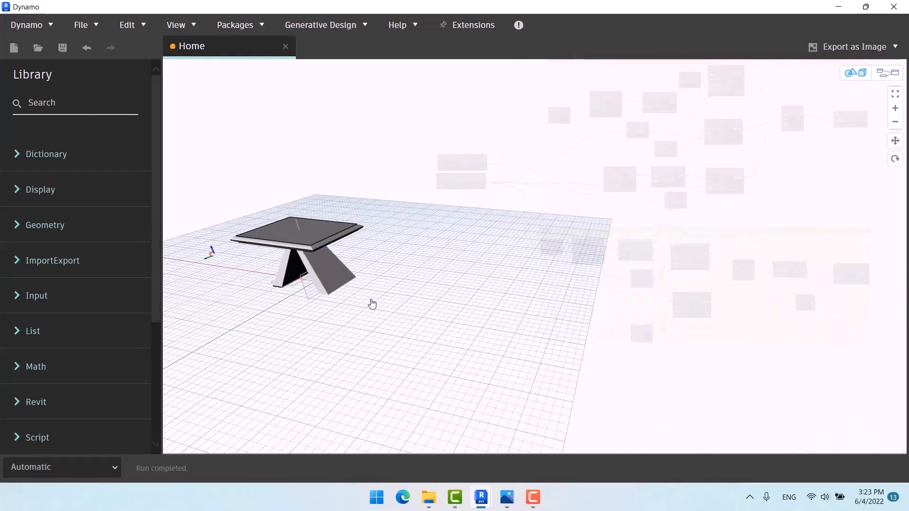
key("ctrl+b")
middle_click_drag(402, 339, 314, 370)
scroll(355, 311, "down", 2)
middle_click_drag(618, 326, 509, 324)
scroll(646, 294, "up", 1)
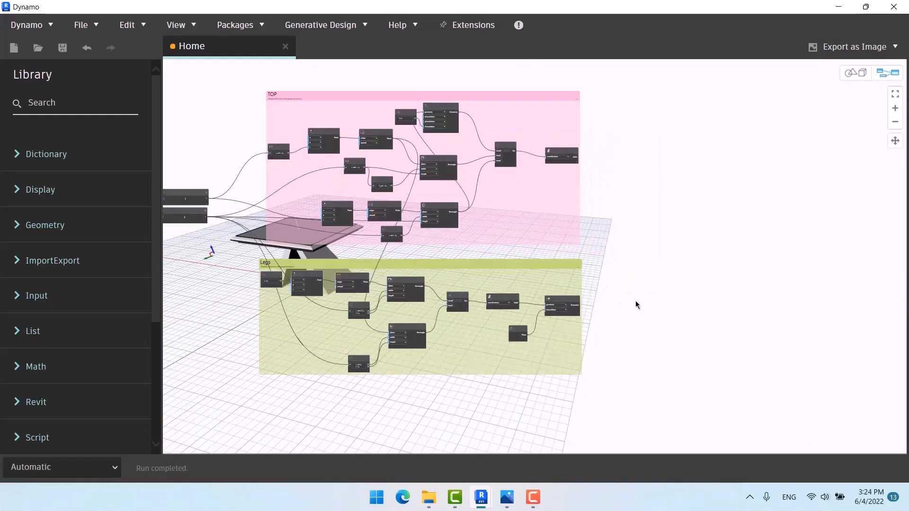
left_click(529, 207)
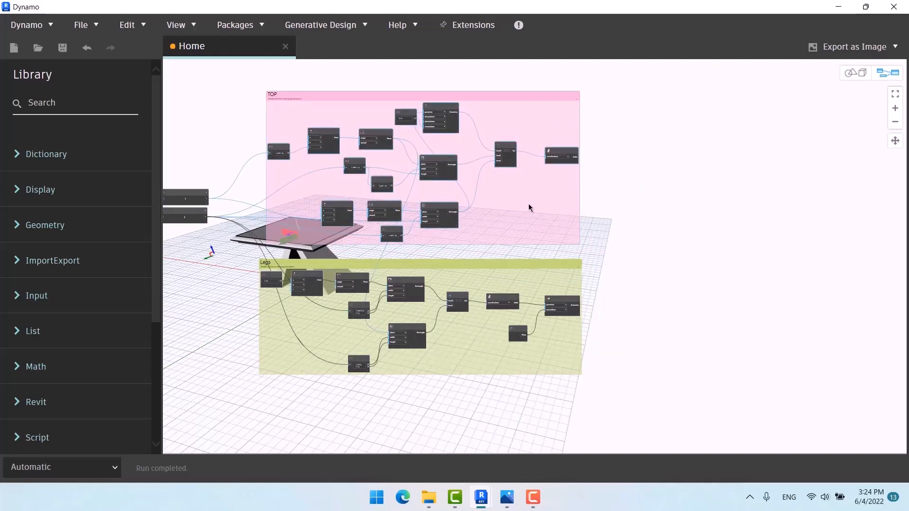
right_click(530, 205)
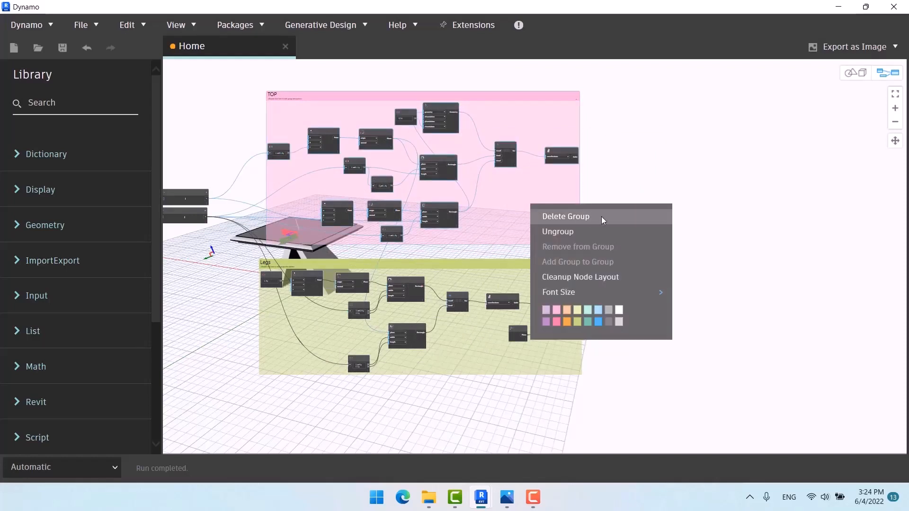
left_click(627, 217)
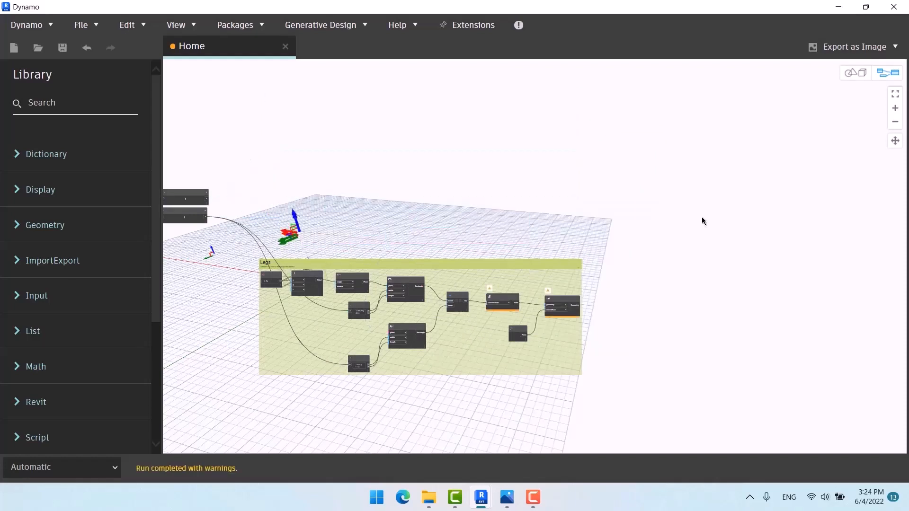
key("ctrl+z")
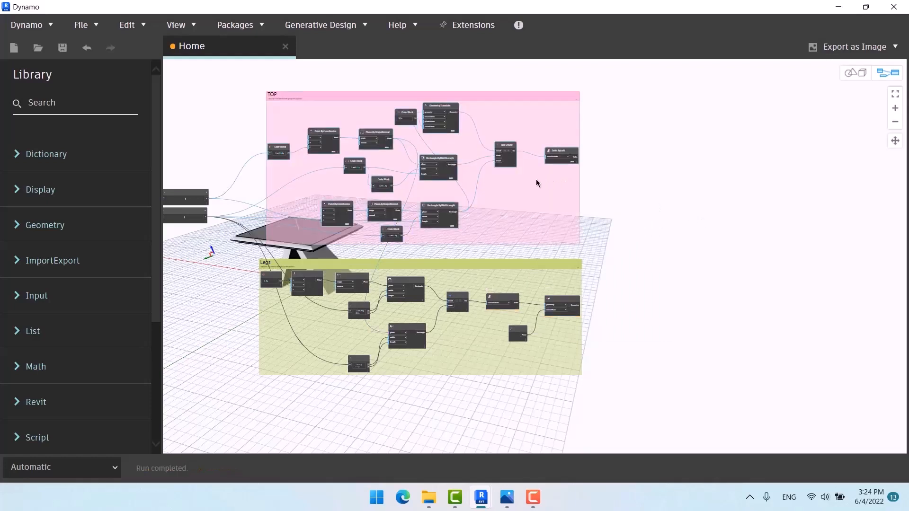
right_click(536, 179)
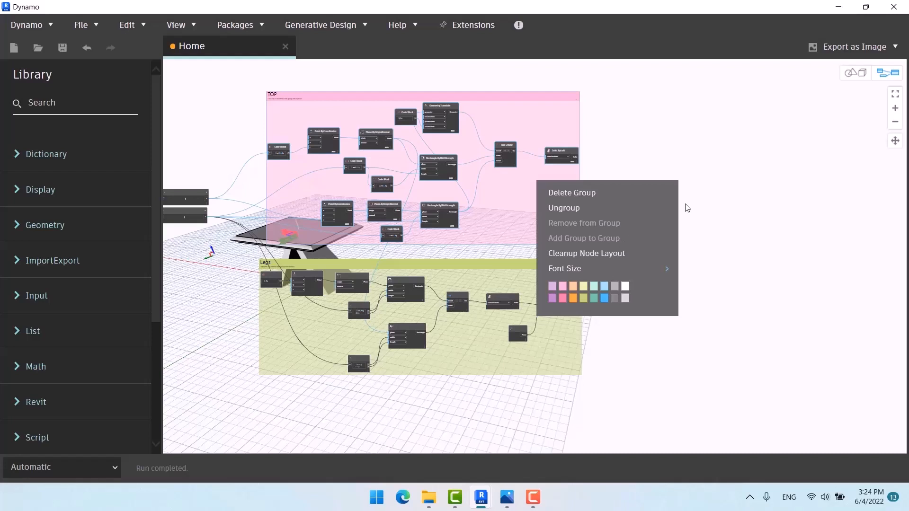
left_click(703, 198)
left_click_drag(545, 278, 541, 227)
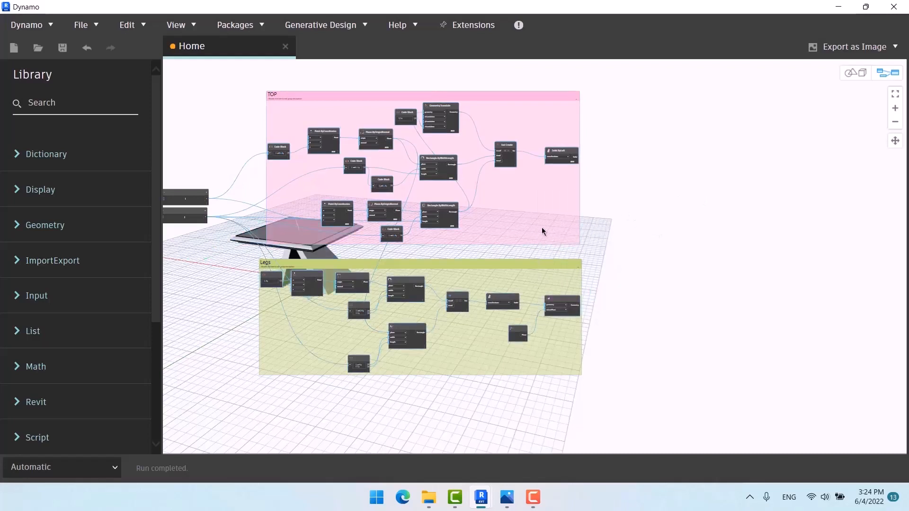
right_click(541, 227)
left_click(615, 286)
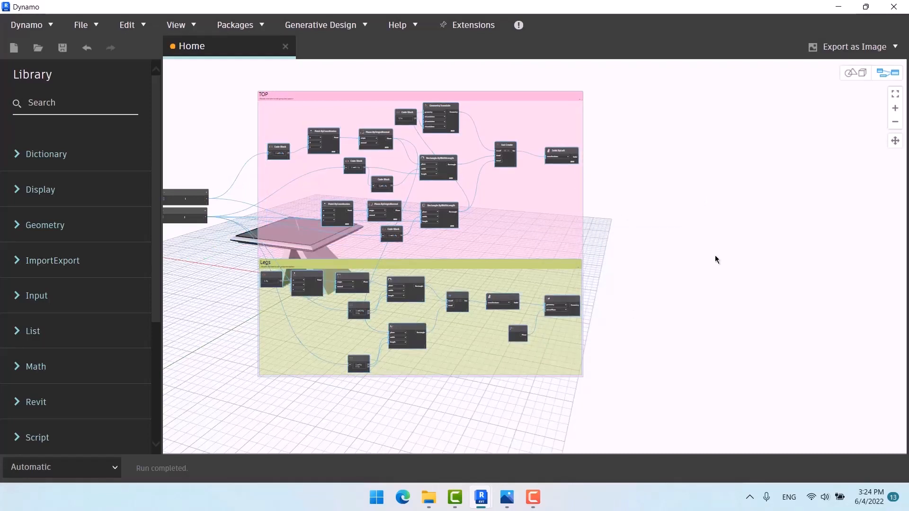
left_click_drag(552, 226, 574, 214)
right_click(575, 212)
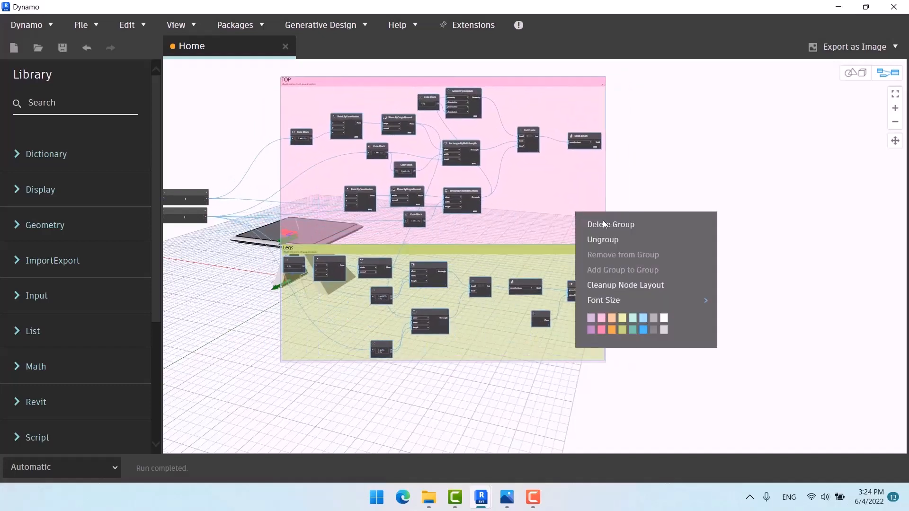
left_click(612, 239)
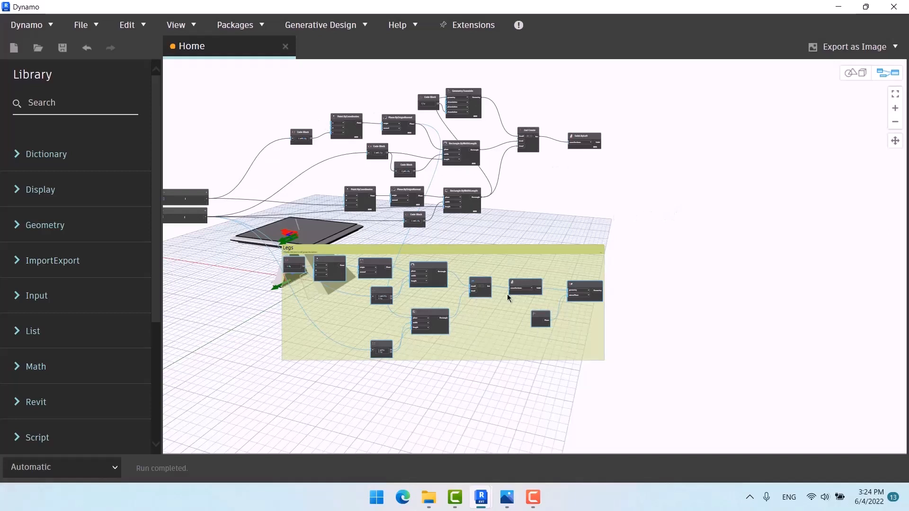
key("ctrl+z")
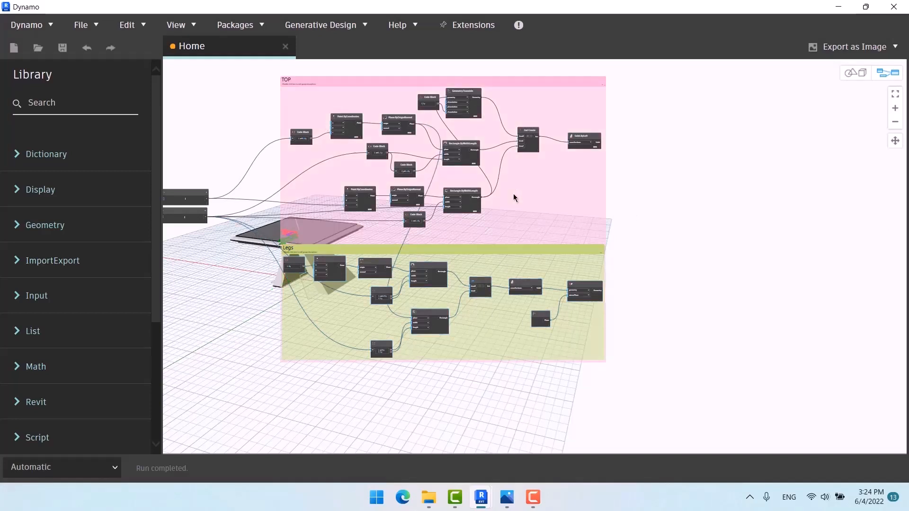
key("ctrl+z")
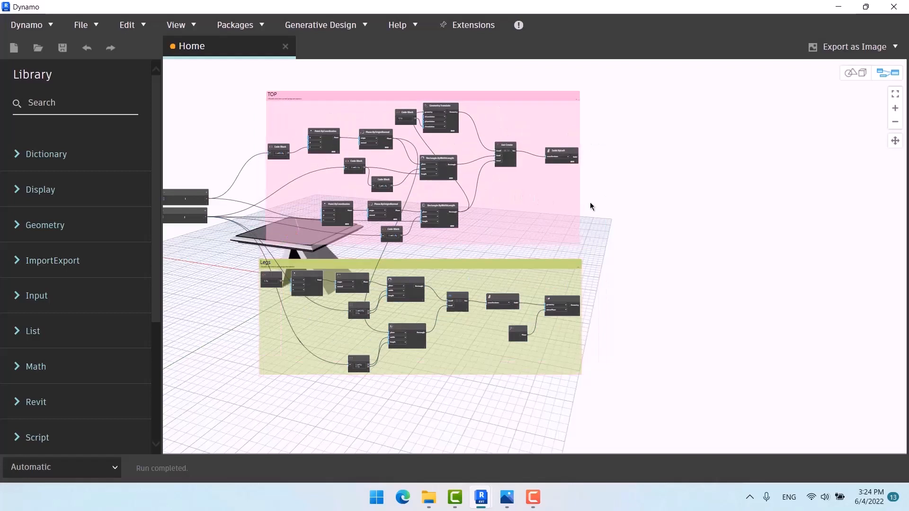
left_click(546, 207)
right_click(549, 202)
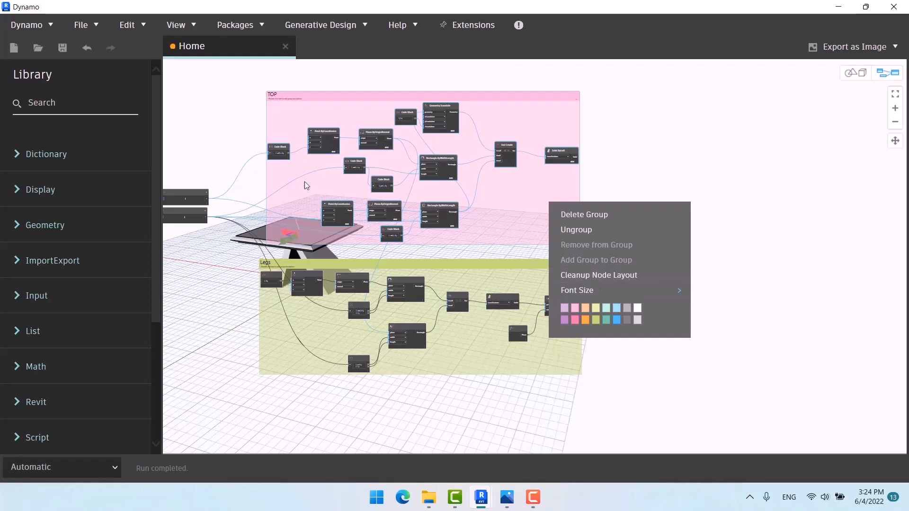
left_click(583, 274)
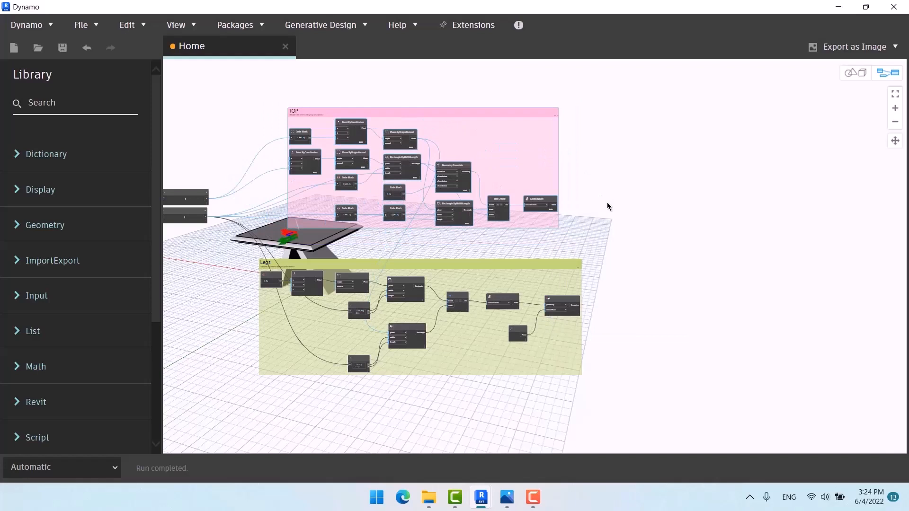
key("ctrl+z")
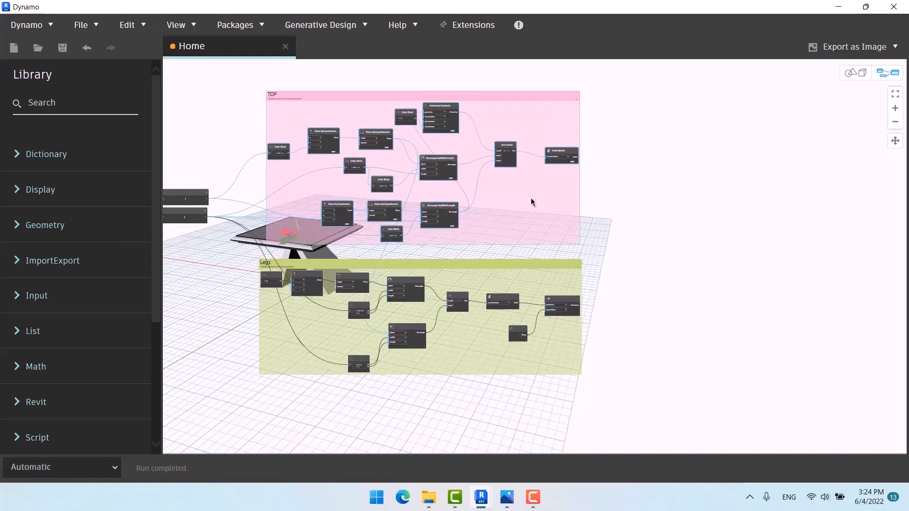
right_click(532, 202)
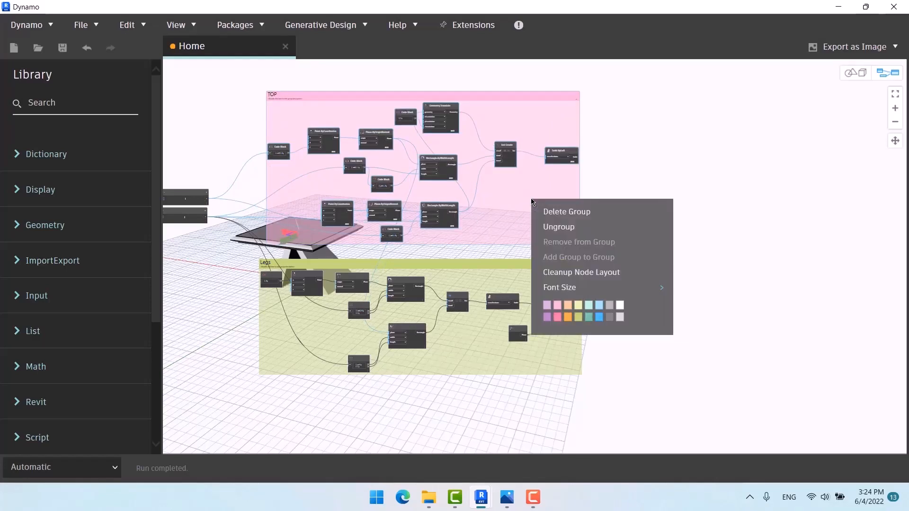
mouse_move(648, 287)
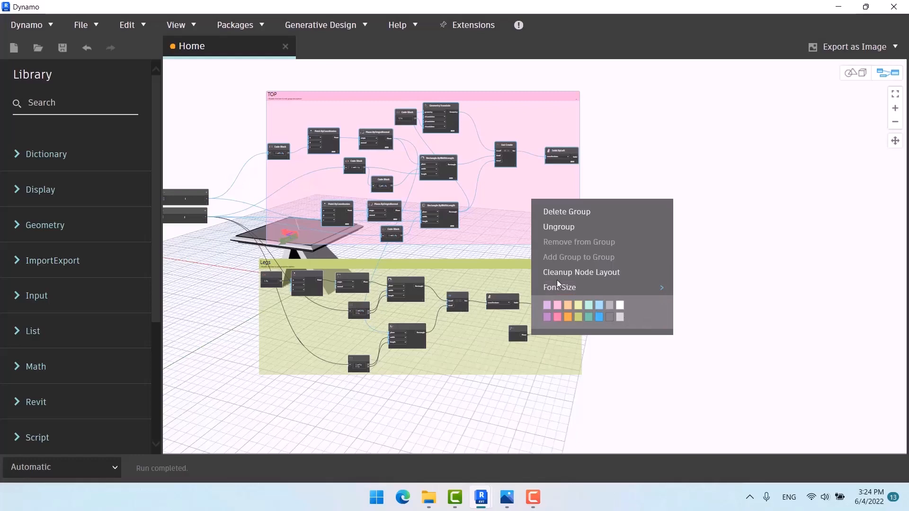
left_click(643, 142)
scroll(592, 175, "up", 5)
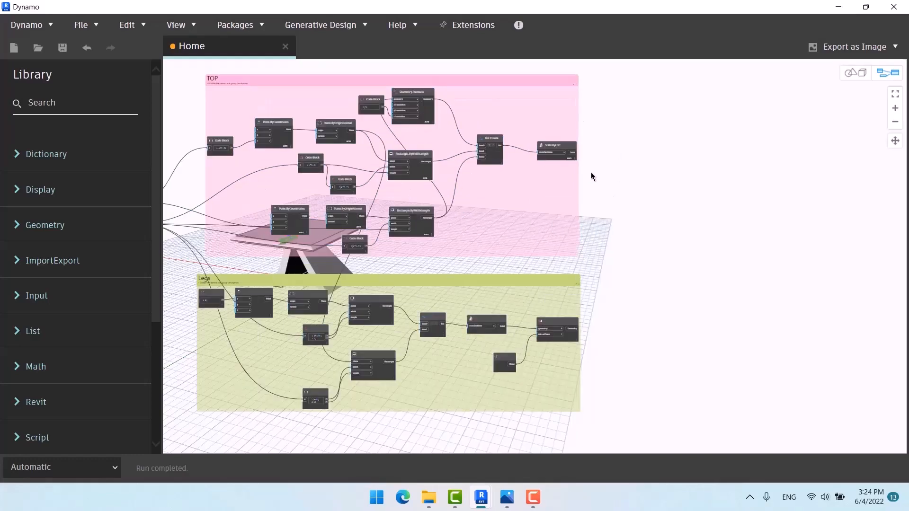
right_click(519, 198)
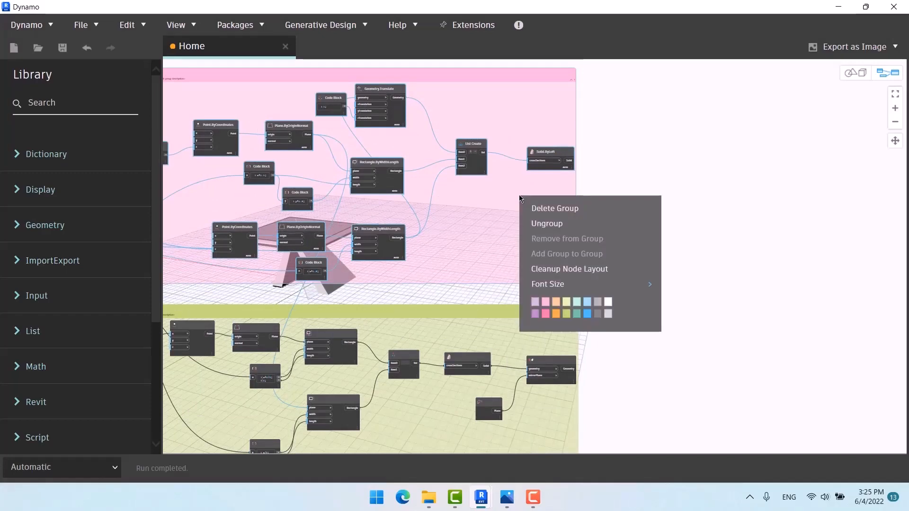
right_click(661, 130)
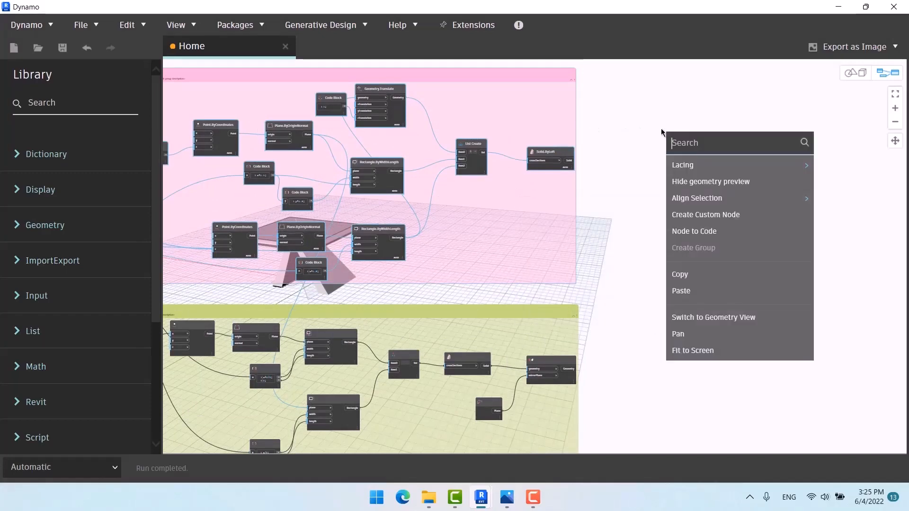
left_click(696, 103)
scroll(705, 142, "down", 5)
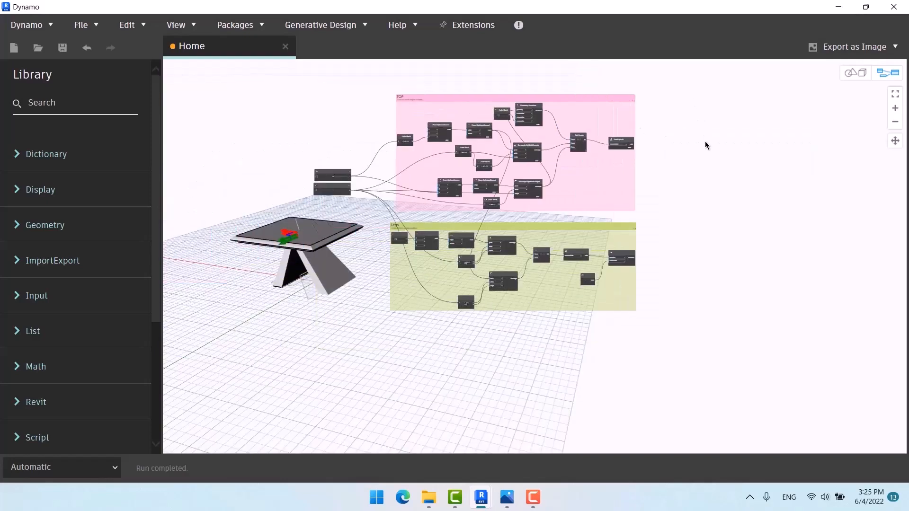
middle_click_drag(721, 171, 767, 162)
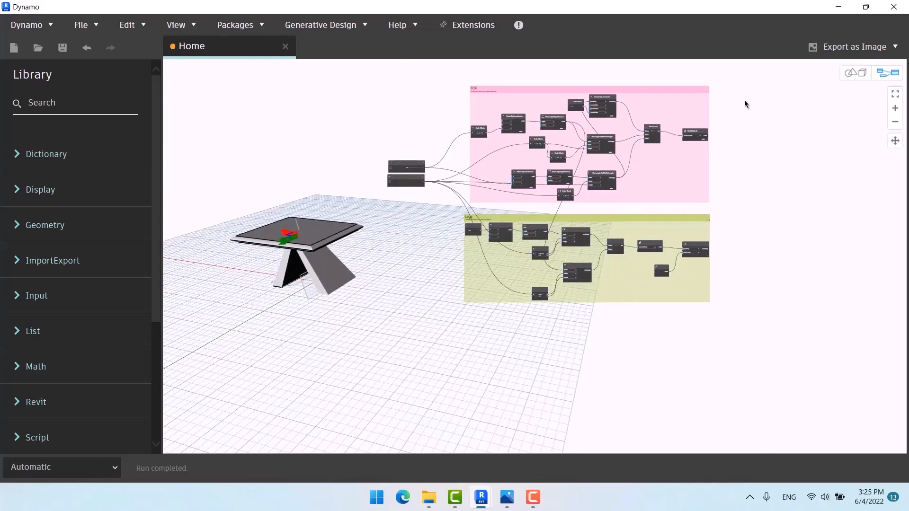
scroll(745, 104, "up", 2)
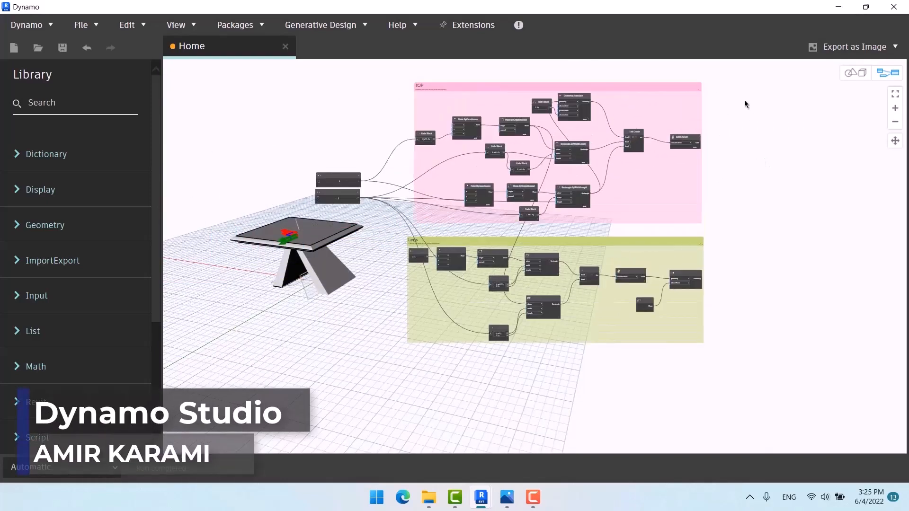